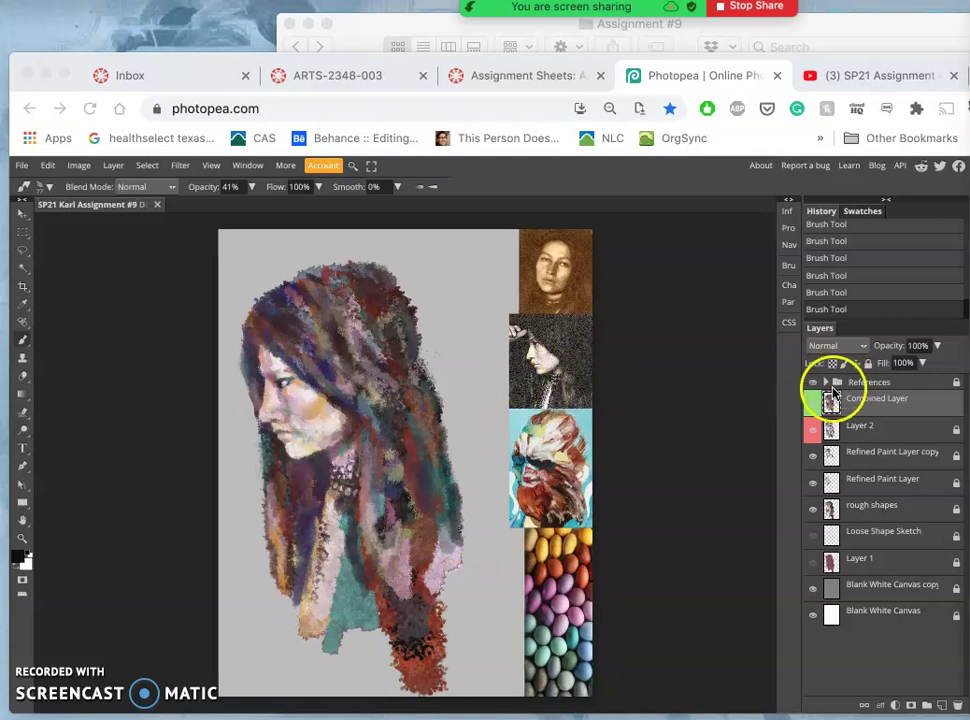
Step: Toggle the Combined Layer's visibility repeatedly to compare the painting with and without it
click(811, 411)
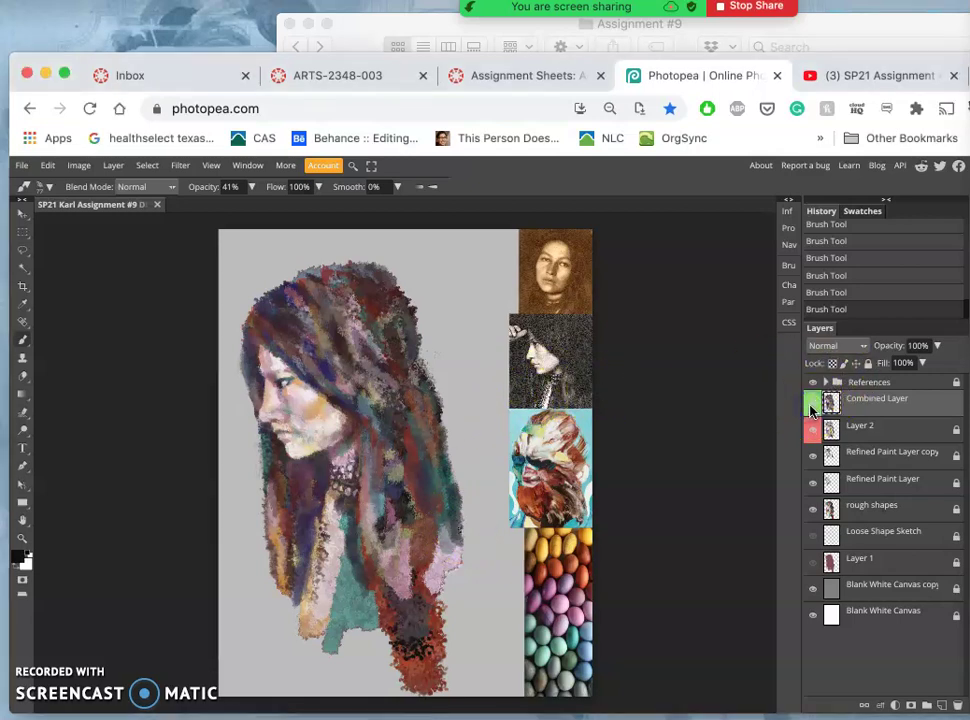
click(812, 408)
click(812, 409)
click(811, 410)
click(811, 410)
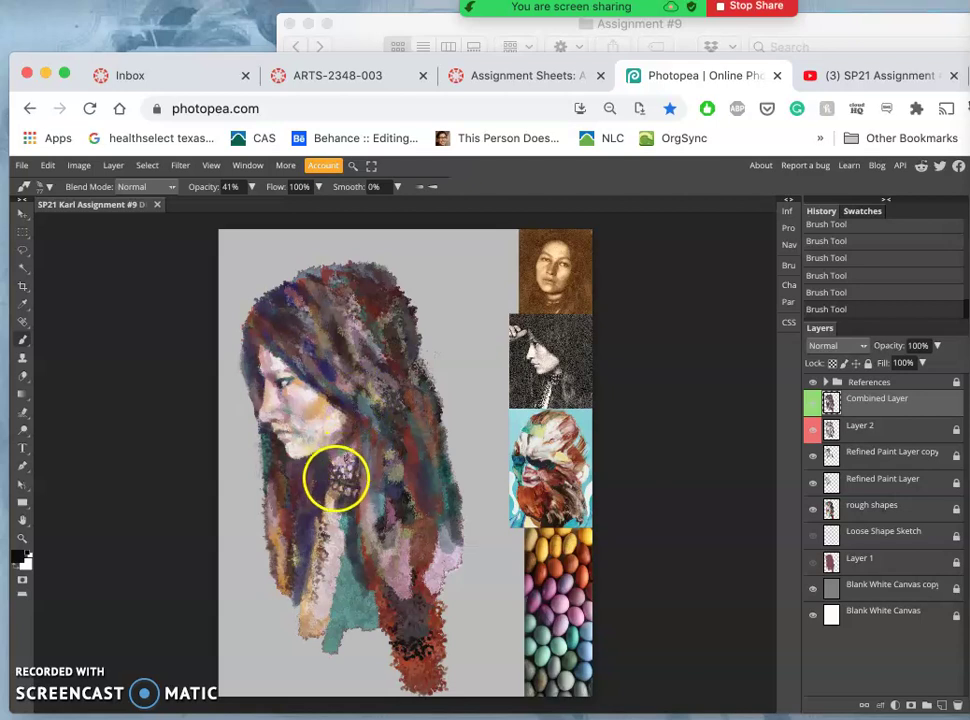
click(816, 405)
click(816, 405)
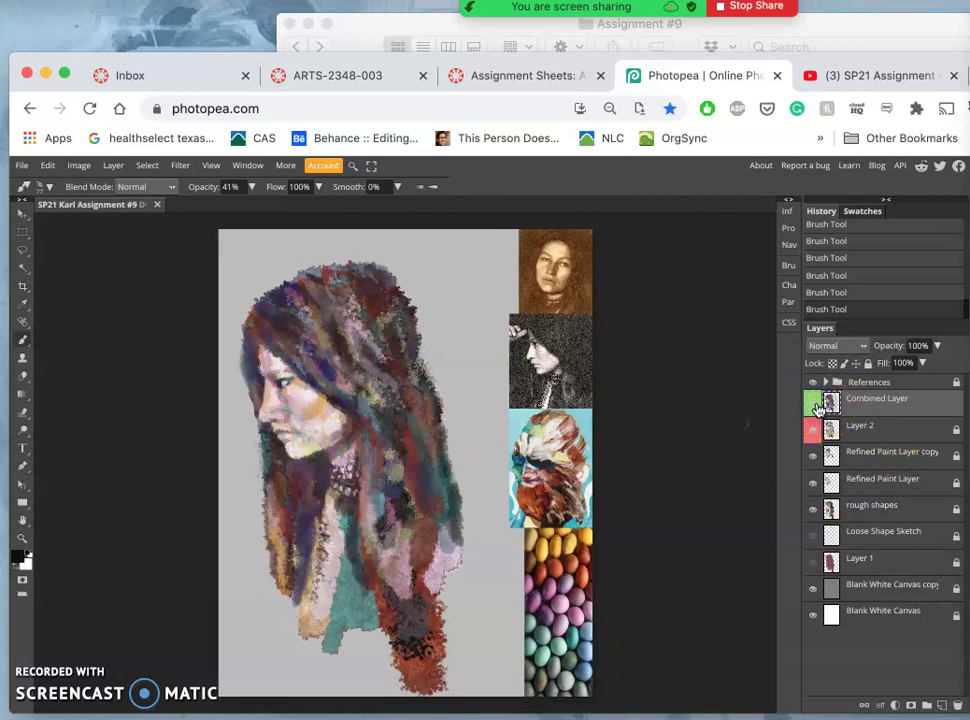
click(816, 405)
click(816, 405)
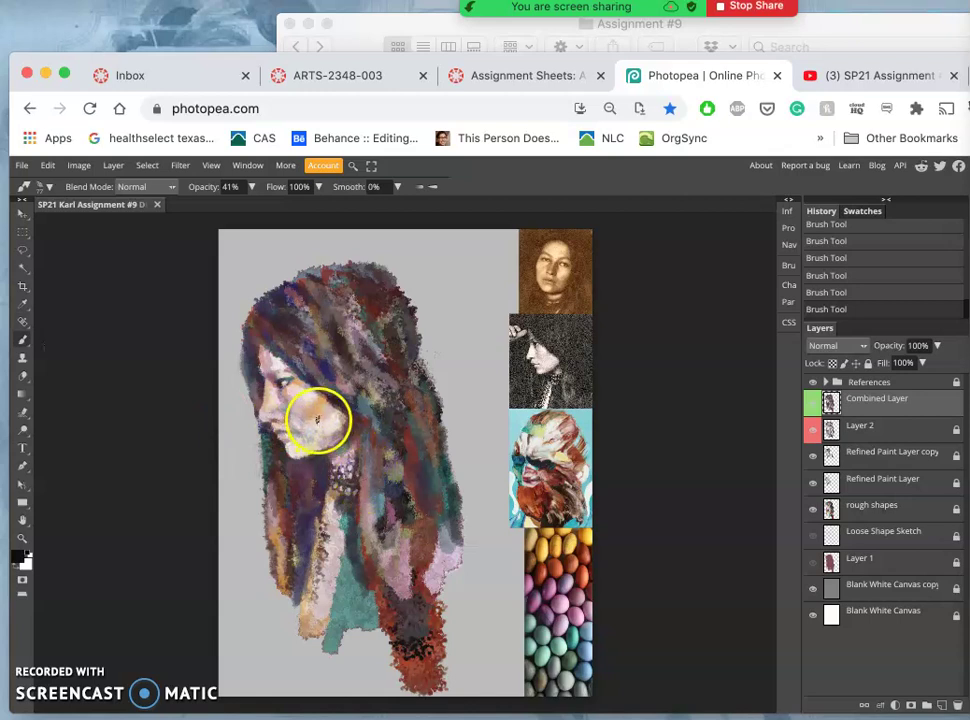
Step: Sample mauve and pale pink tones from the portrait and brush them over the forehead and cheek
scroll(318, 422, up, 4)
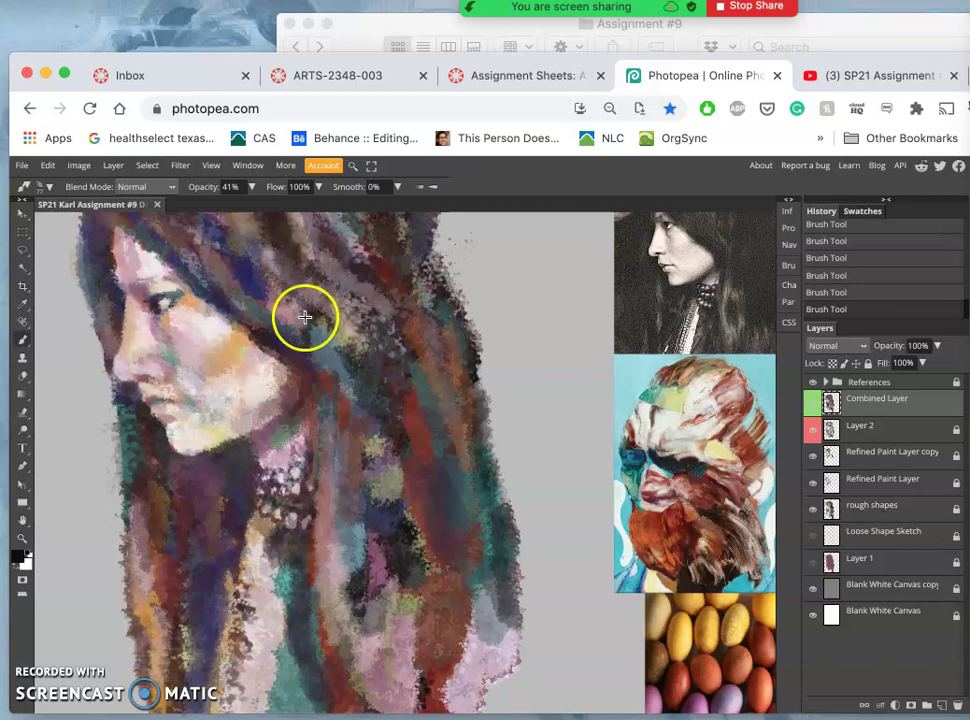
alt+click(279, 300)
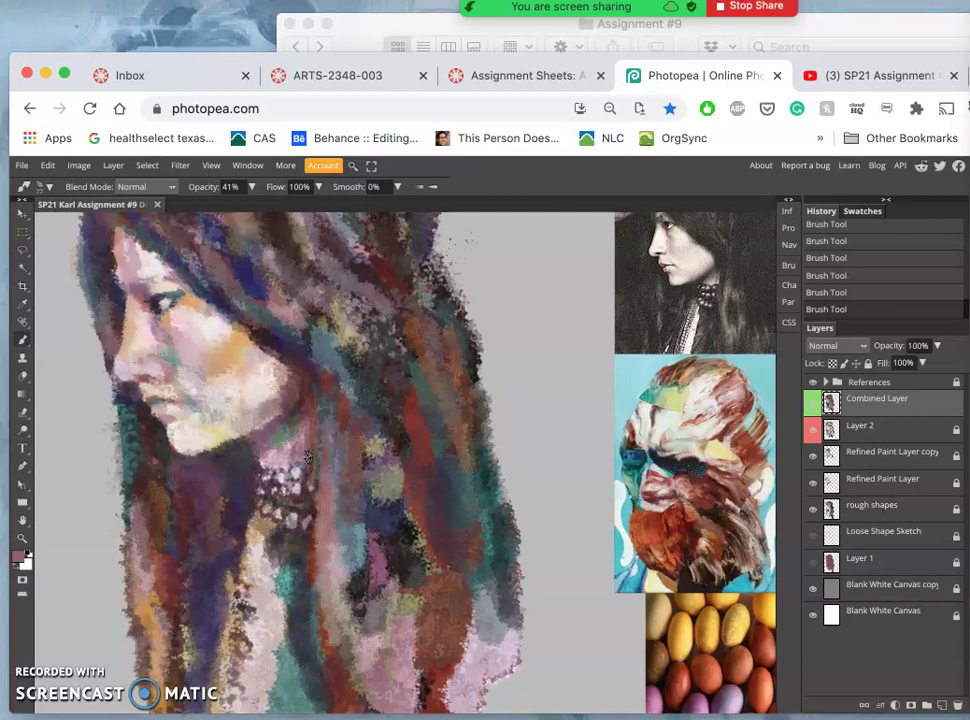
drag(199, 356, 249, 400)
alt+click(203, 313)
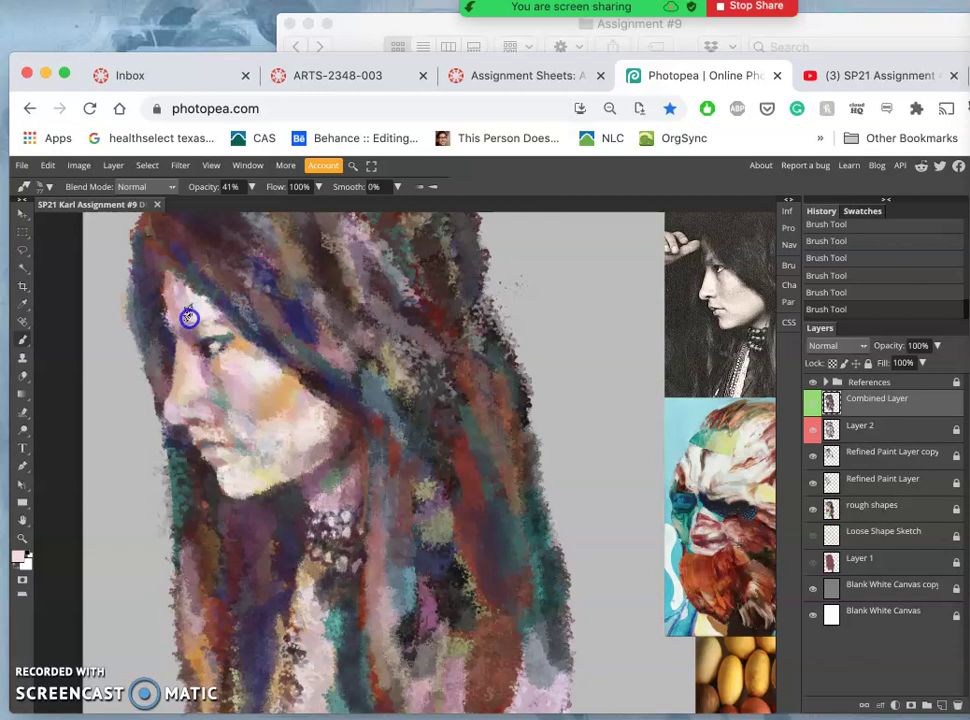
mouse_move(189, 318)
mouse_down()
mouse_move(278, 364)
mouse_move(326, 427)
mouse_move(221, 333)
mouse_move(245, 342)
mouse_move(325, 430)
mouse_move(274, 416)
mouse_move(222, 319)
mouse_move(346, 432)
mouse_move(402, 503)
mouse_move(364, 446)
mouse_move(344, 441)
mouse_move(284, 367)
mouse_move(294, 342)
mouse_move(281, 417)
mouse_up()
Step: Brush muted sampled tones around the nose, mouth and jaw to blend the face
scroll(400, 502, left, 3)
scroll(401, 502, left, 2)
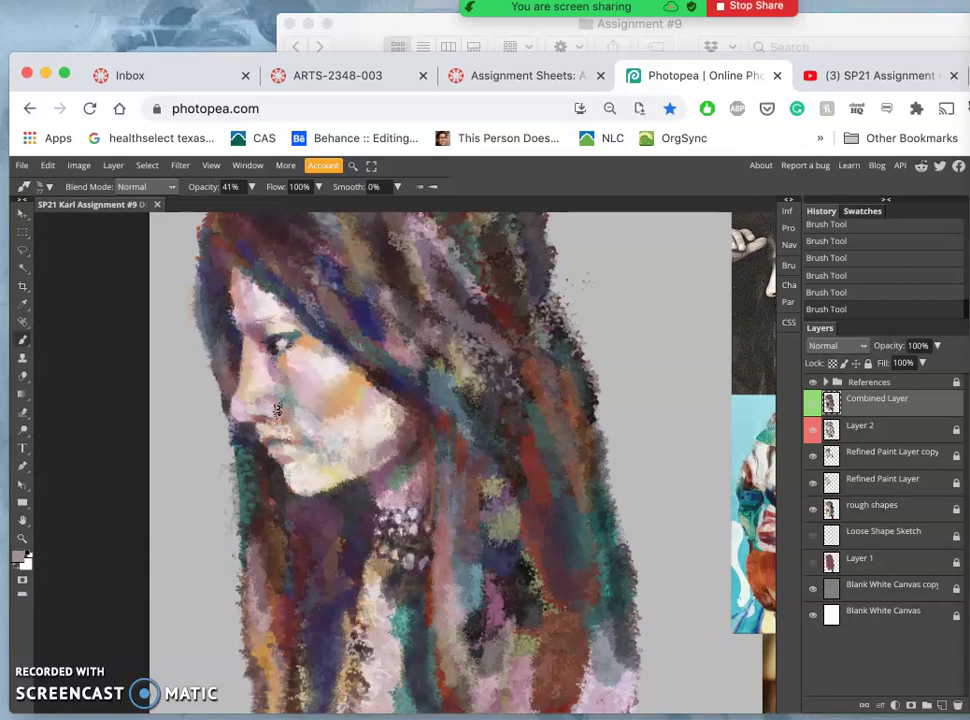
mouse_move(277, 412)
mouse_down()
mouse_move(272, 356)
mouse_move(289, 334)
mouse_move(281, 402)
mouse_up()
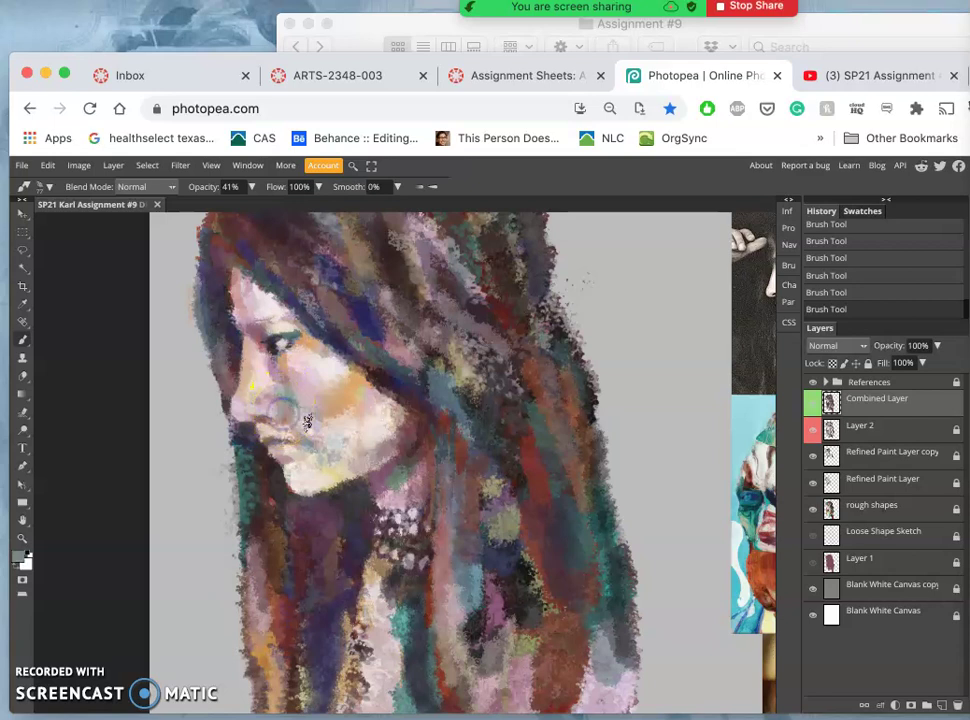
mouse_move(320, 441)
mouse_down()
mouse_move(331, 444)
mouse_move(336, 429)
mouse_move(375, 447)
mouse_move(343, 464)
mouse_move(288, 403)
mouse_move(359, 496)
mouse_move(366, 490)
mouse_up()
Step: Sample dark blue from the hair and brush it along the outer edge at the back of the head
scroll(366, 490, down, 2)
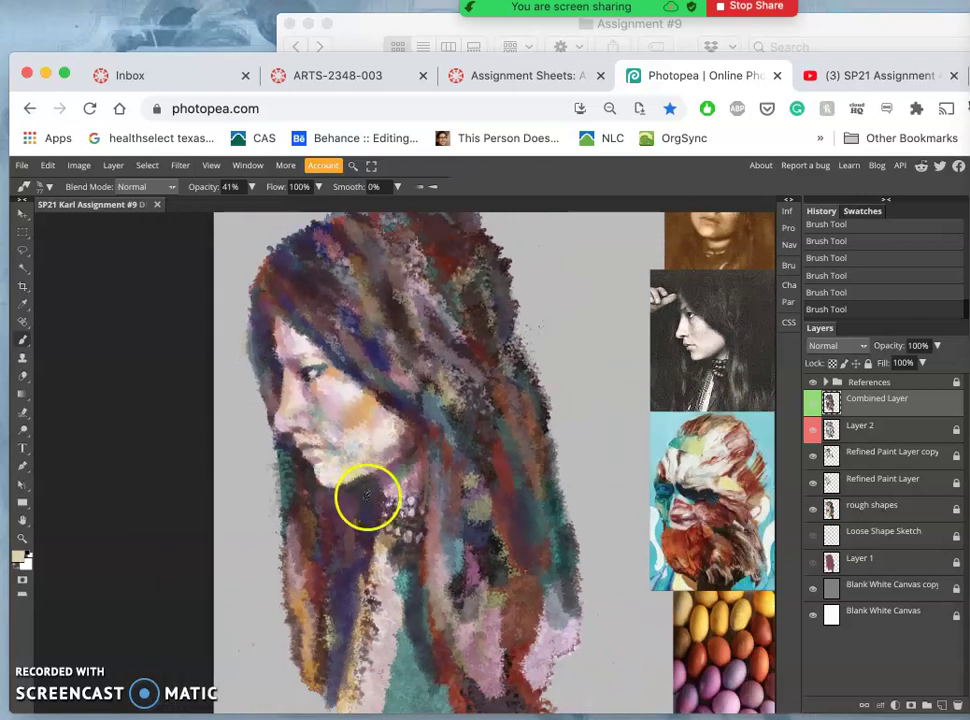
scroll(366, 493, down, 2)
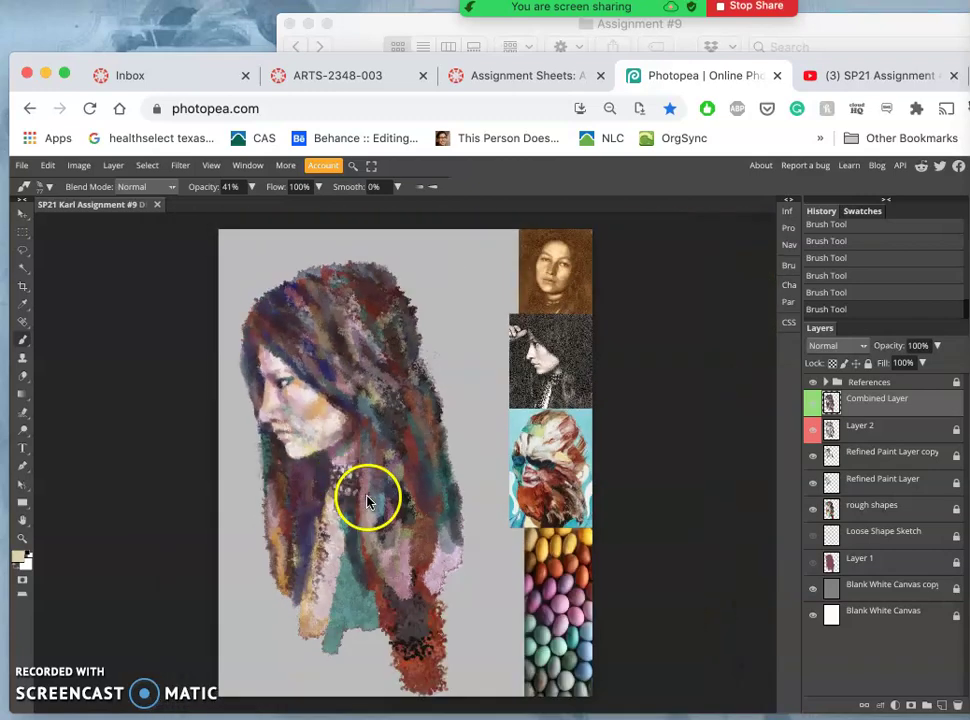
alt+click(321, 358)
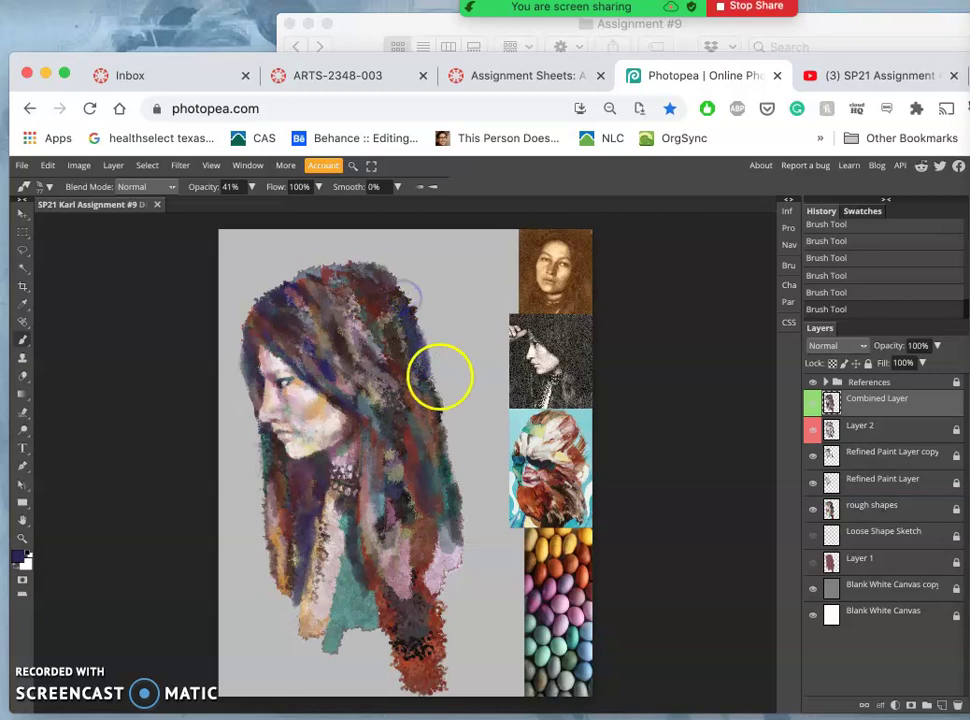
Step: Switch to the Finder window showing Assignment #9 and open the Inspiration Images folder
mouse_move(559, 26)
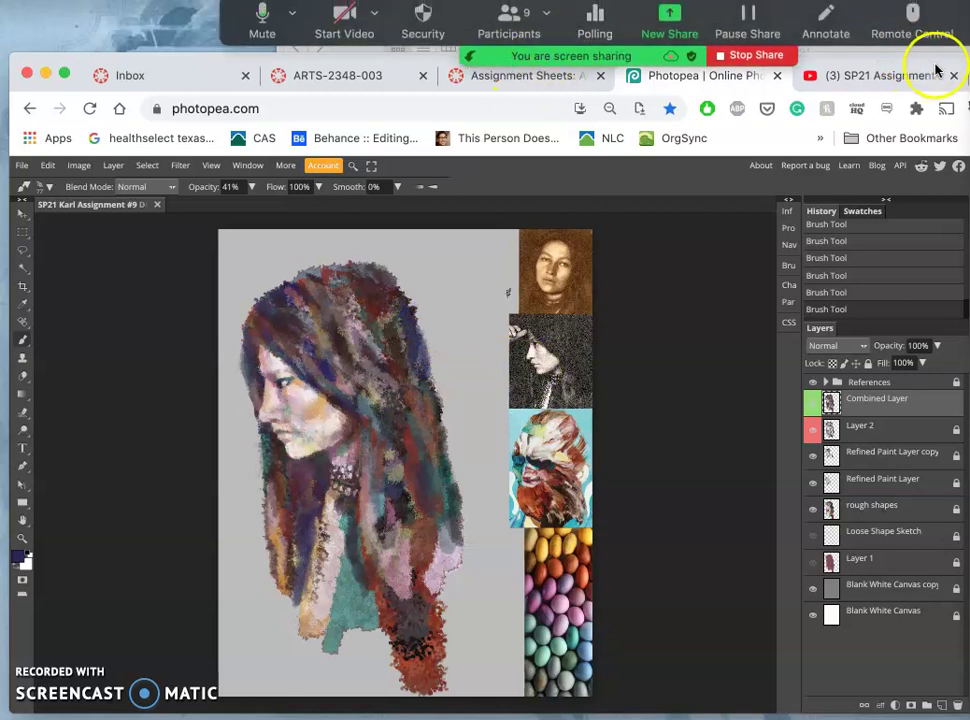
drag(933, 62, 935, 73)
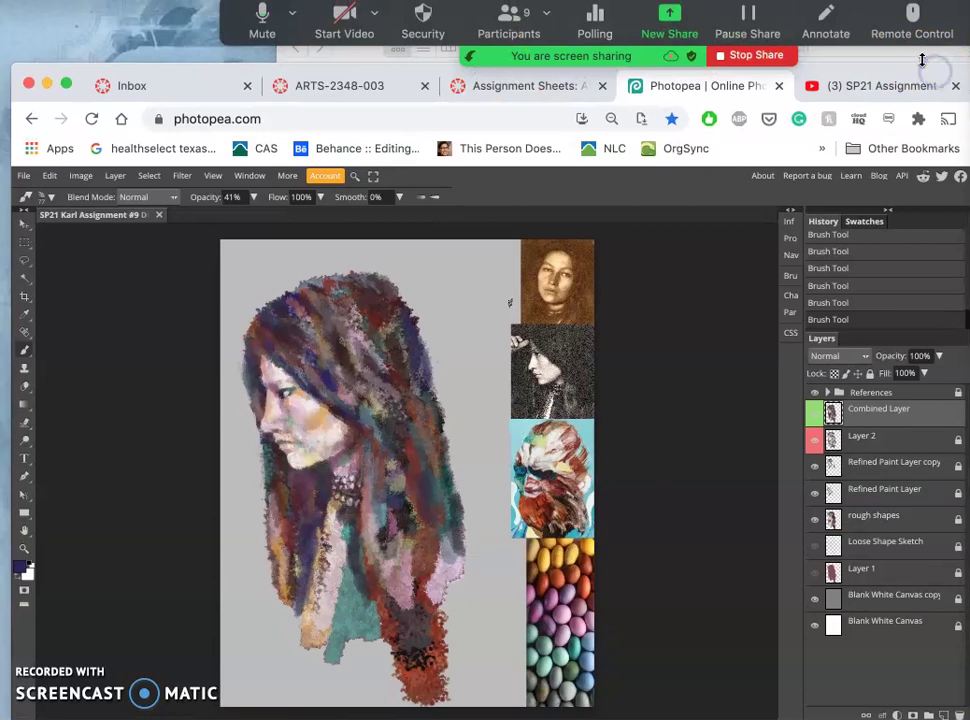
click(922, 58)
click(546, 170)
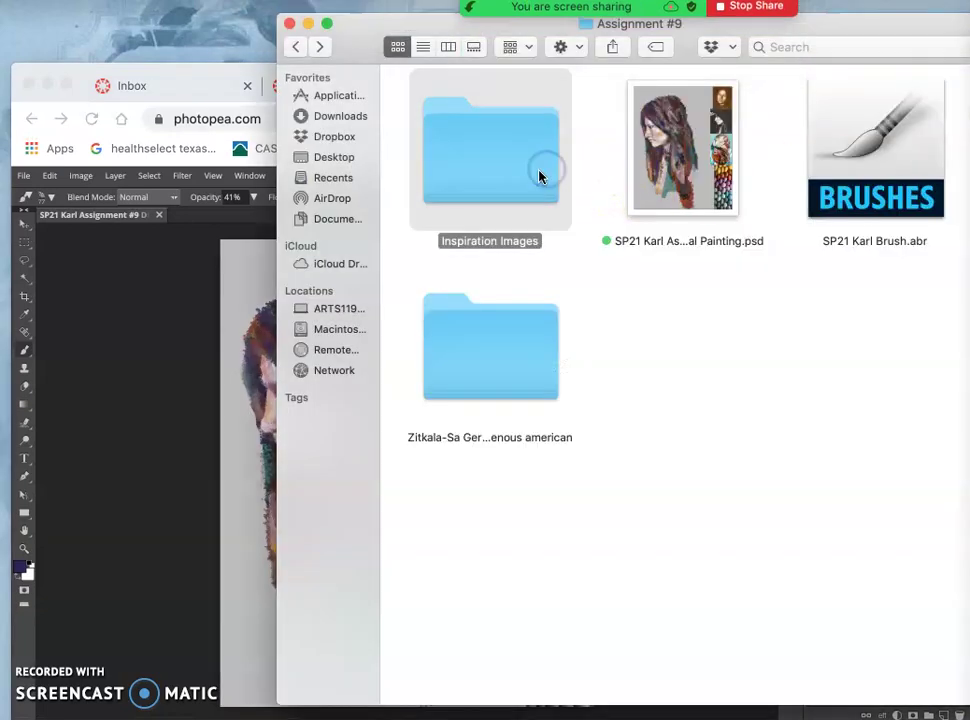
double_click(539, 175)
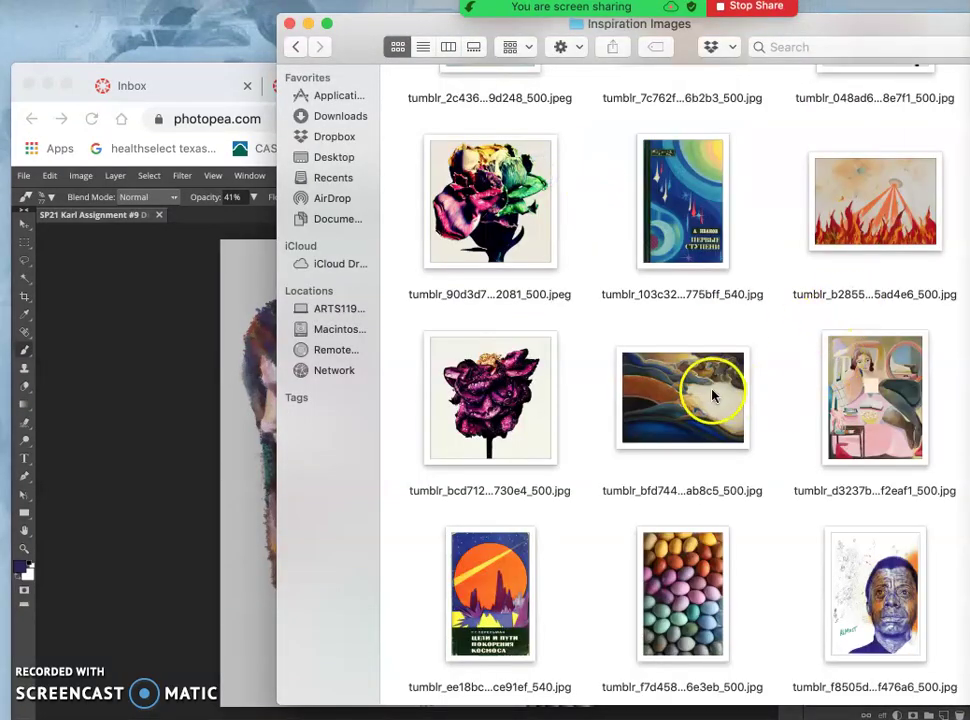
Step: Find the abstract painting screenshot ending in 10.33.16 AM in the folder and place it into the Photopea document
scroll(660, 395, up, 3)
scroll(779, 289, up, 5)
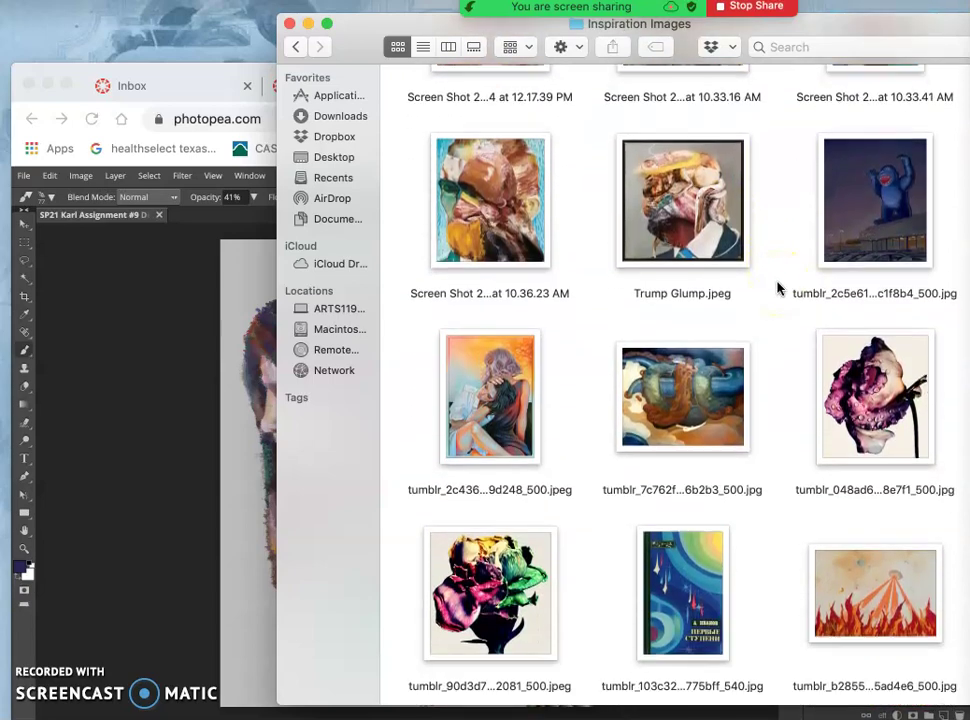
scroll(779, 289, up, 1)
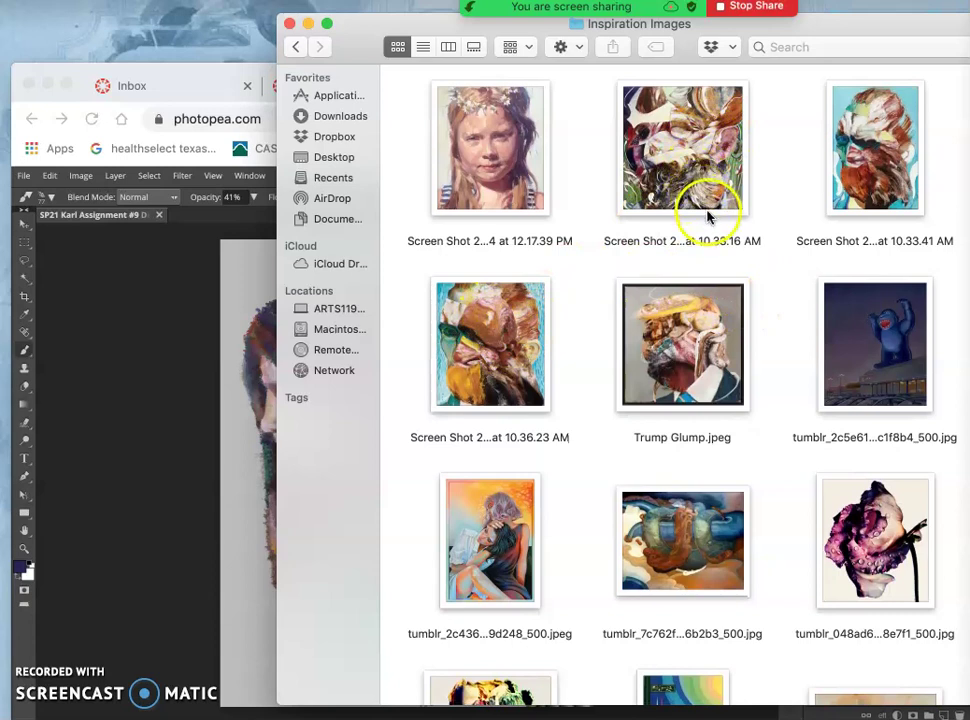
drag(693, 148, 333, 398)
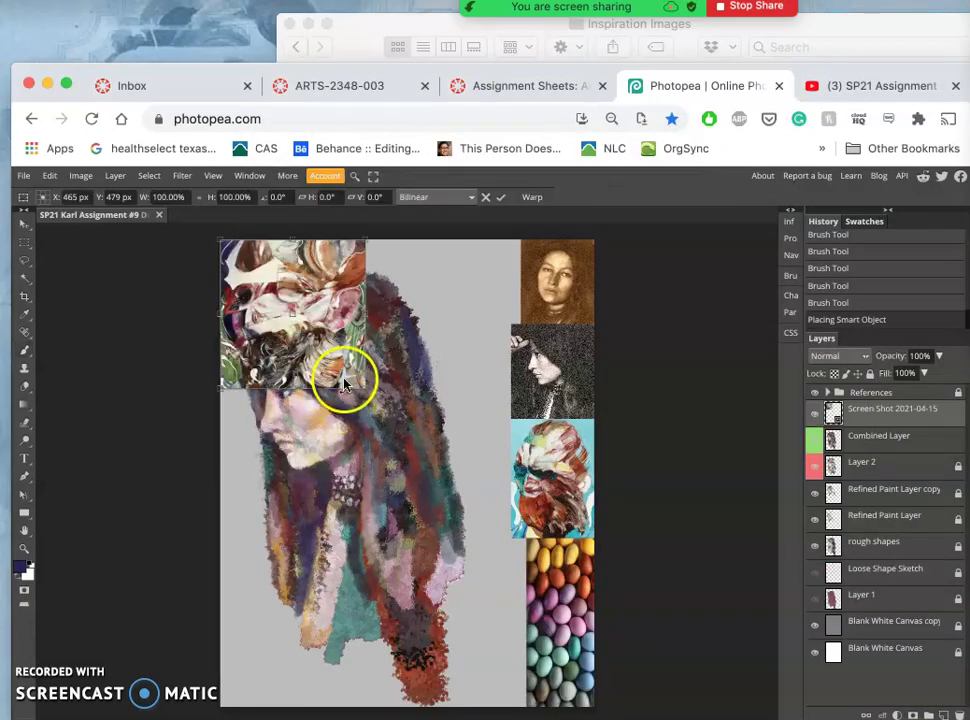
Step: Stretch the placed image over the portrait to about 200% width and 313% height, and rasterize its layer
drag(367, 384, 510, 707)
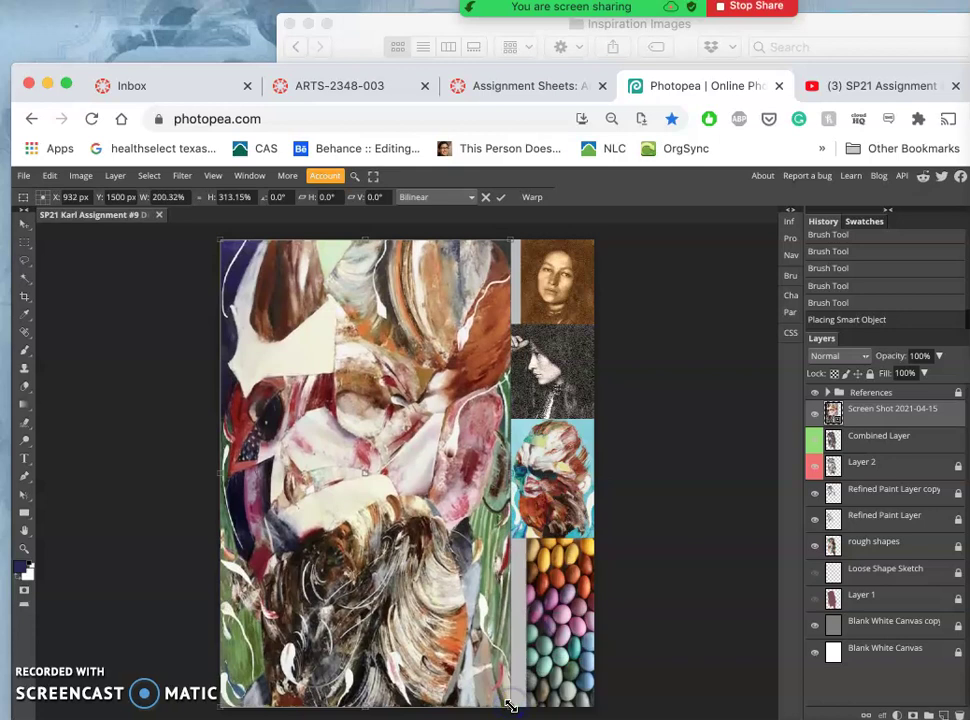
key(Return)
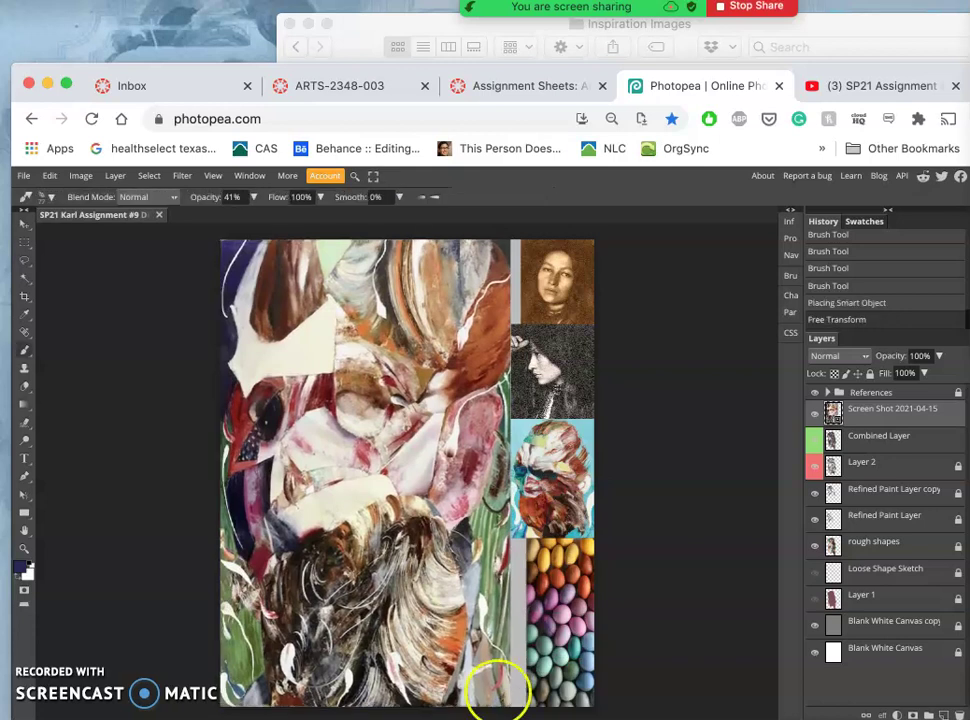
right_click(876, 418)
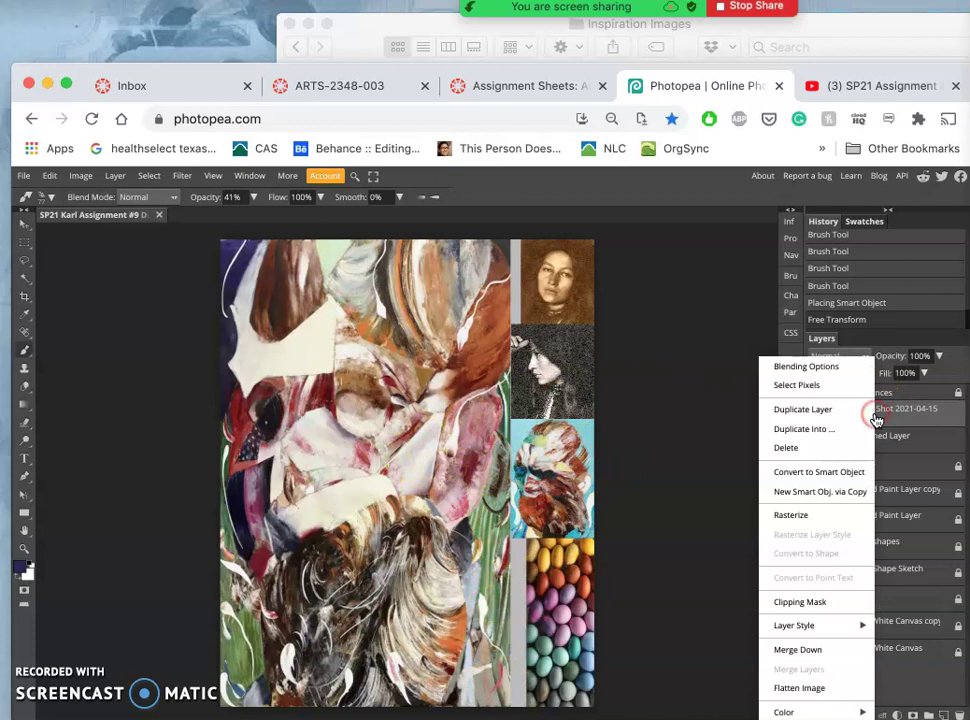
click(805, 516)
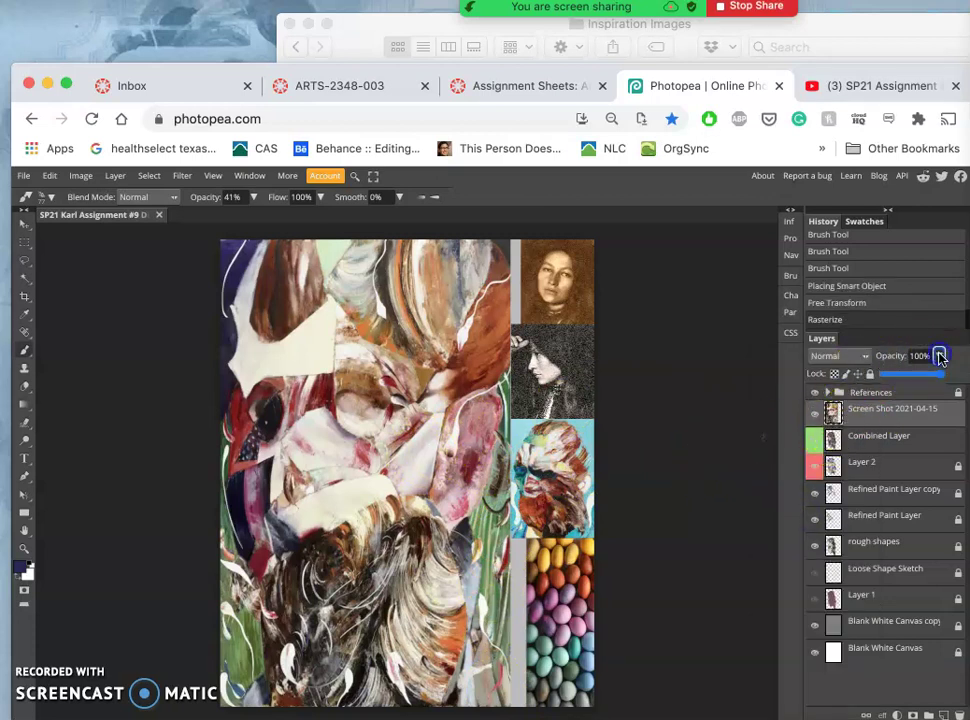
Step: Set the Screen Shot layer's opacity to 100% and its blend mode to Pin Light
drag(938, 376, 897, 380)
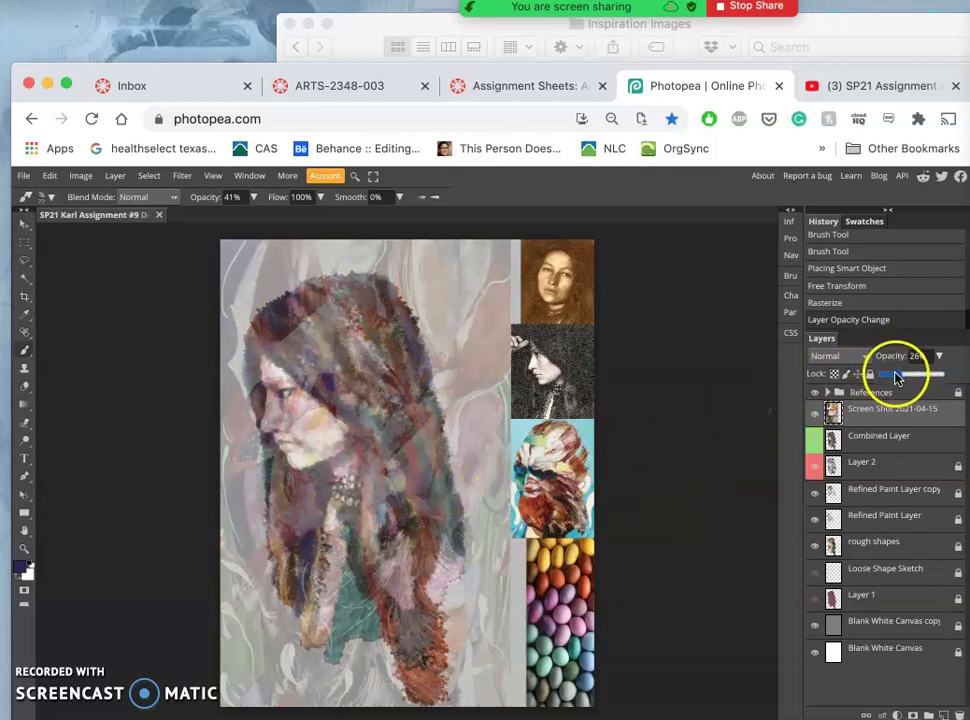
drag(898, 374, 948, 374)
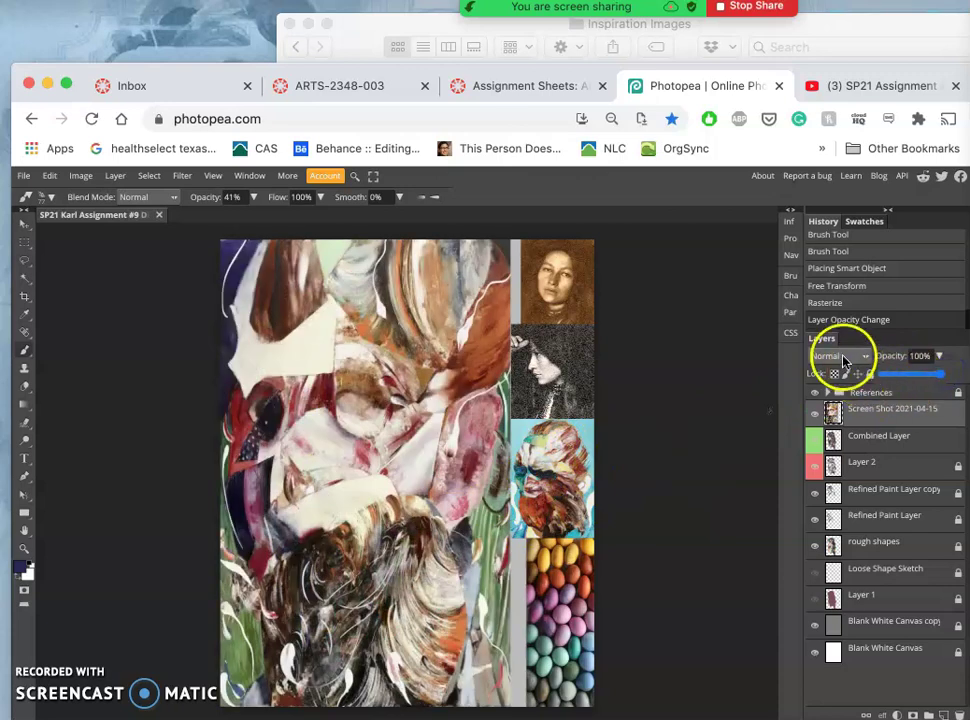
click(840, 356)
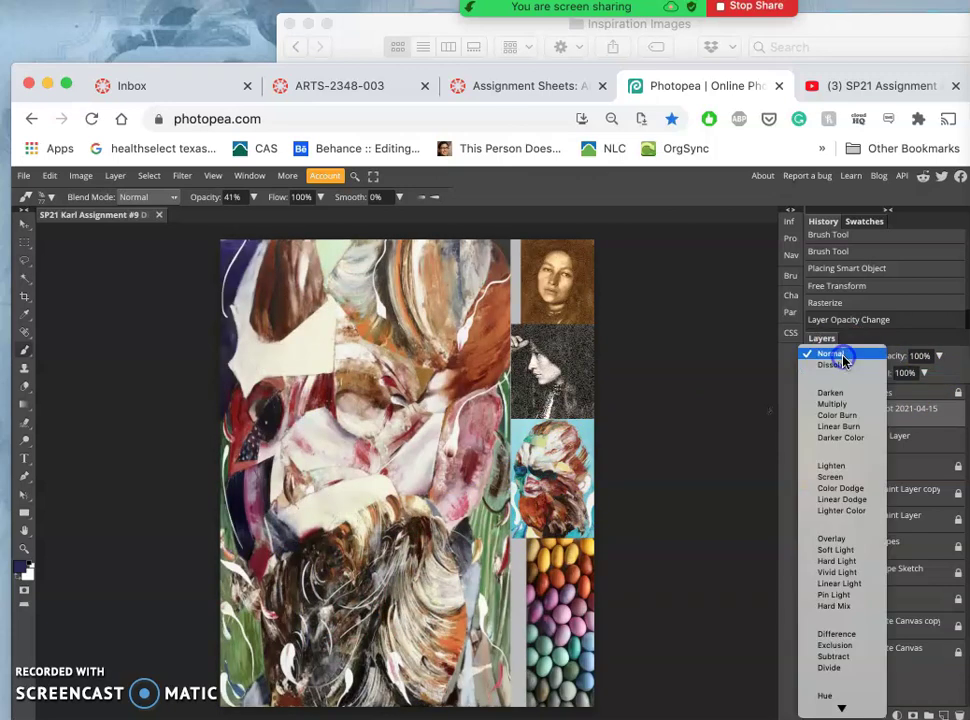
click(836, 596)
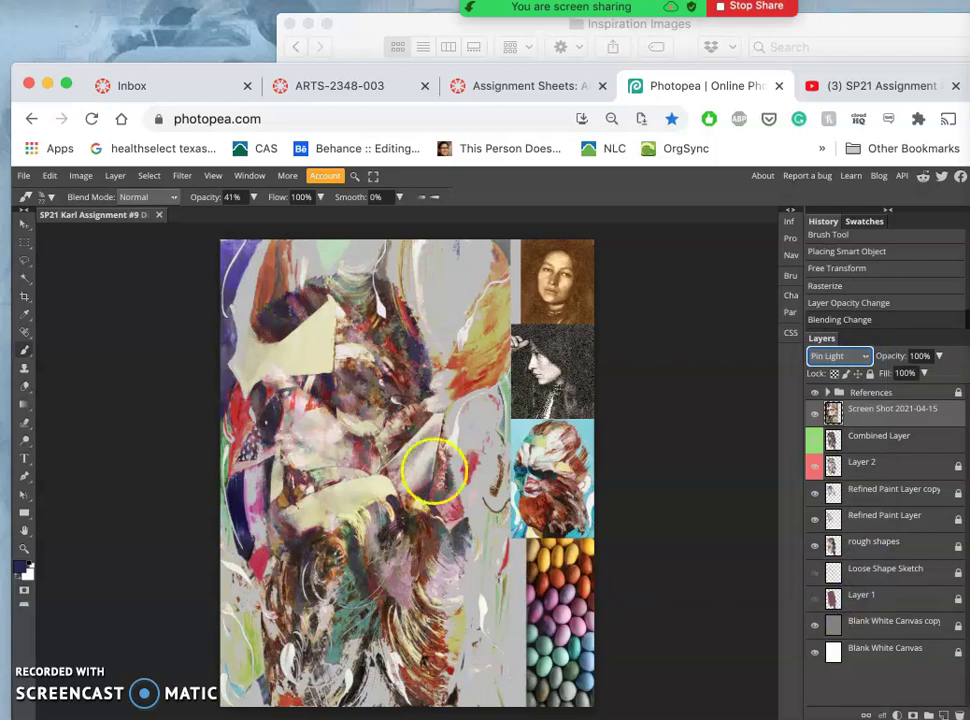
Step: Shift the Screen Shot layer slightly left over the portrait with the Move tool
key(super+equal)
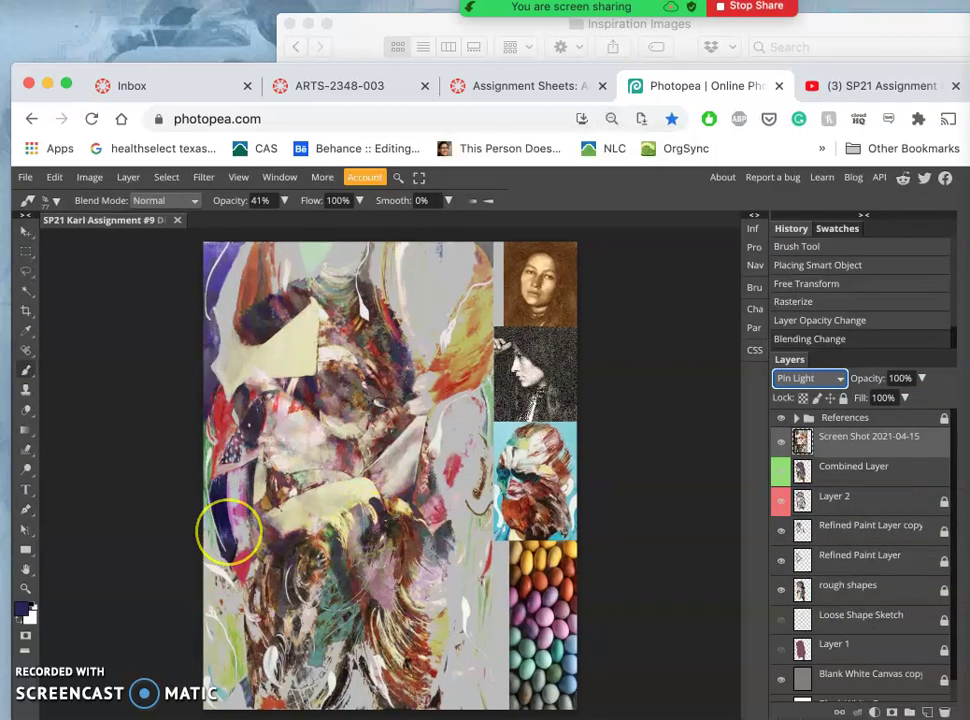
scroll(229, 530, down, 2)
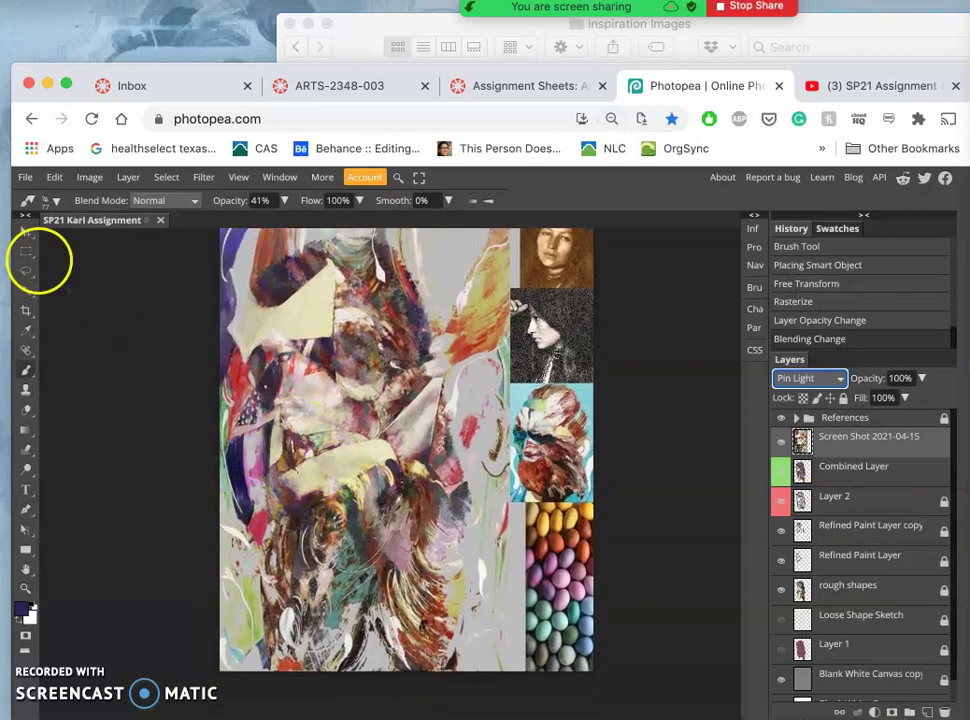
click(25, 231)
drag(388, 358, 411, 446)
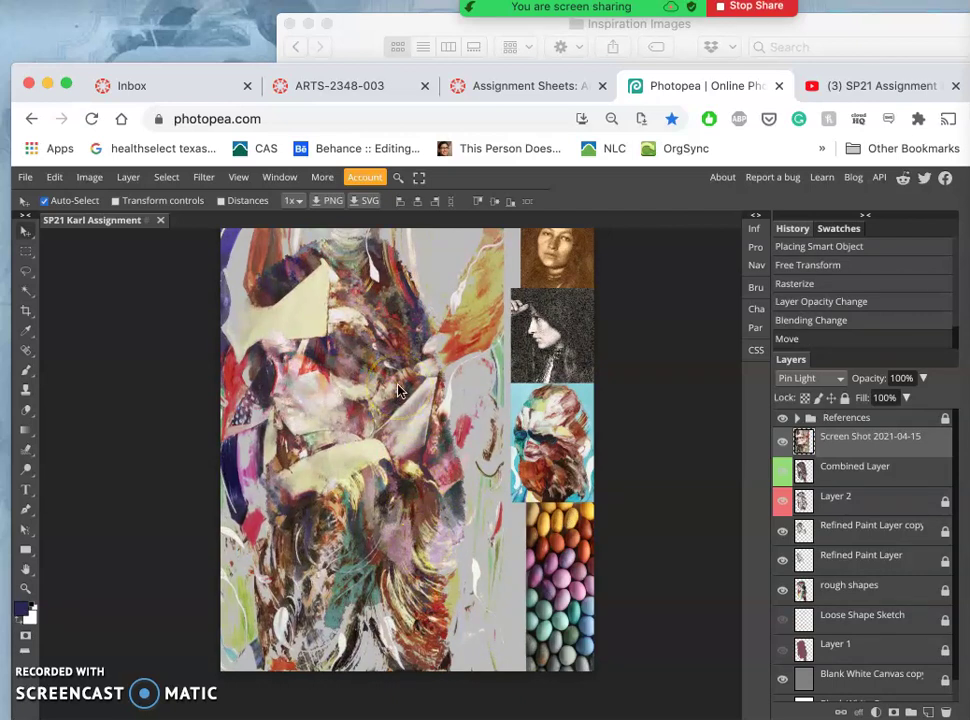
scroll(380, 350, up, 2)
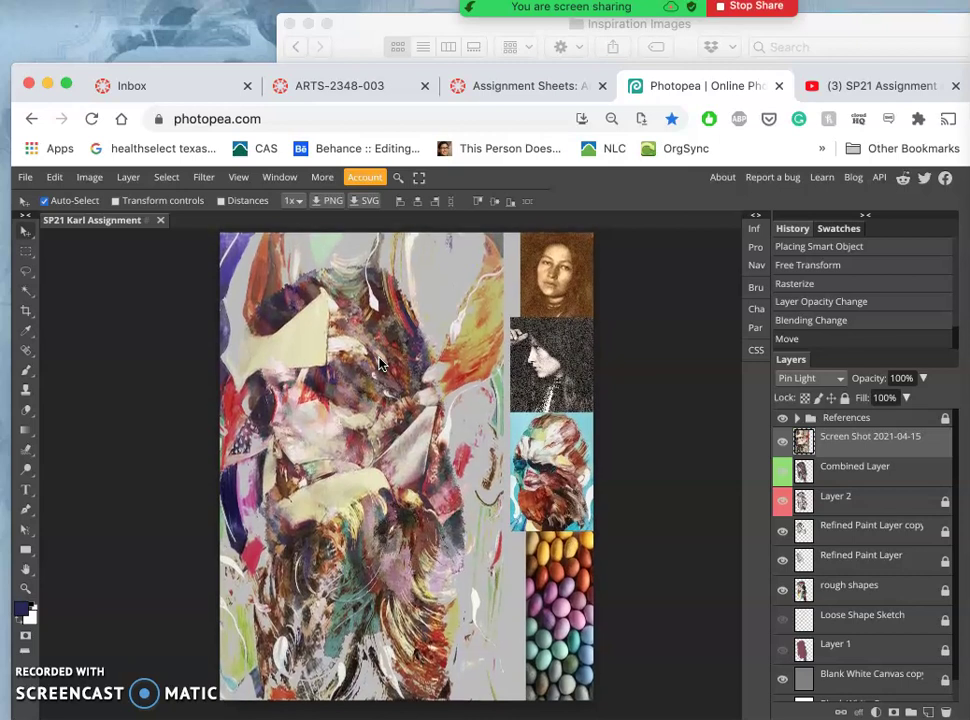
Step: Set up the Eraser with 100% opacity and a brush size of 714
click(25, 409)
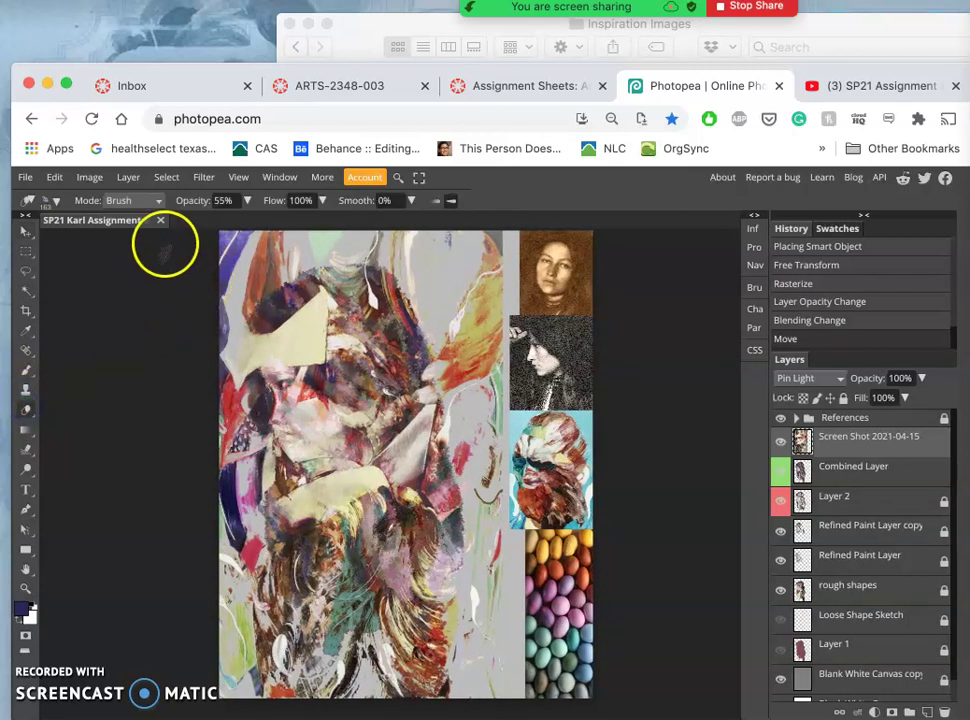
click(89, 177)
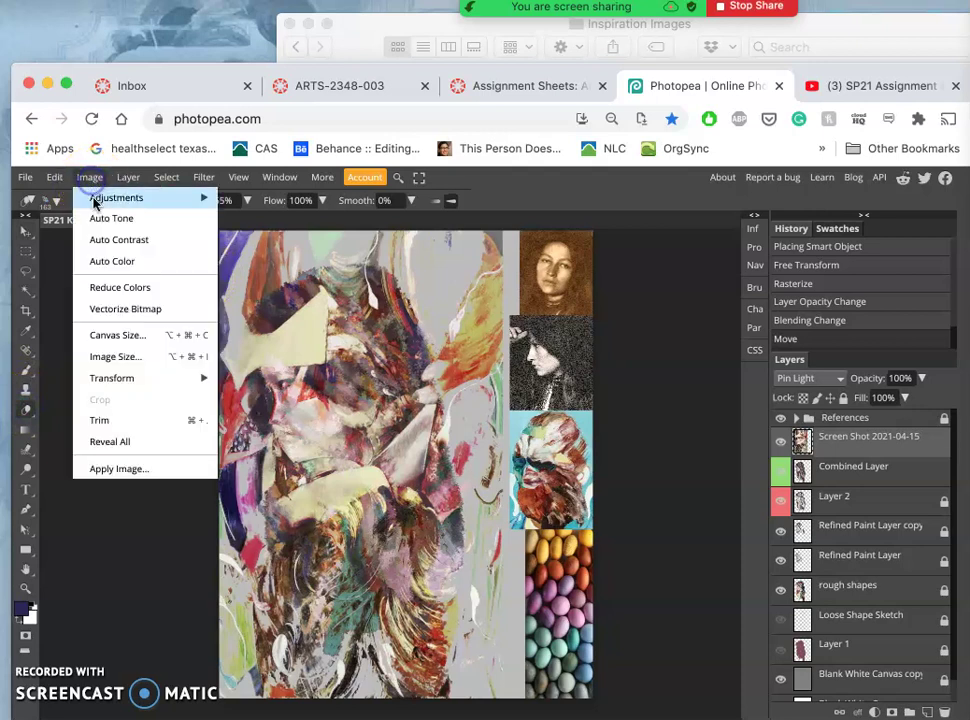
click(90, 177)
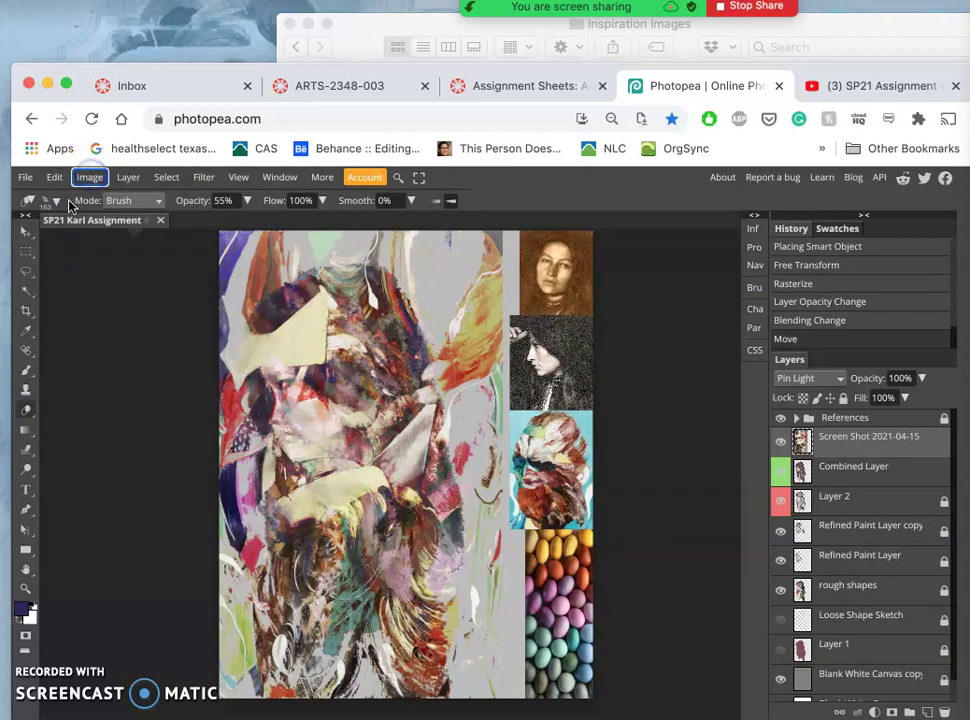
click(245, 200)
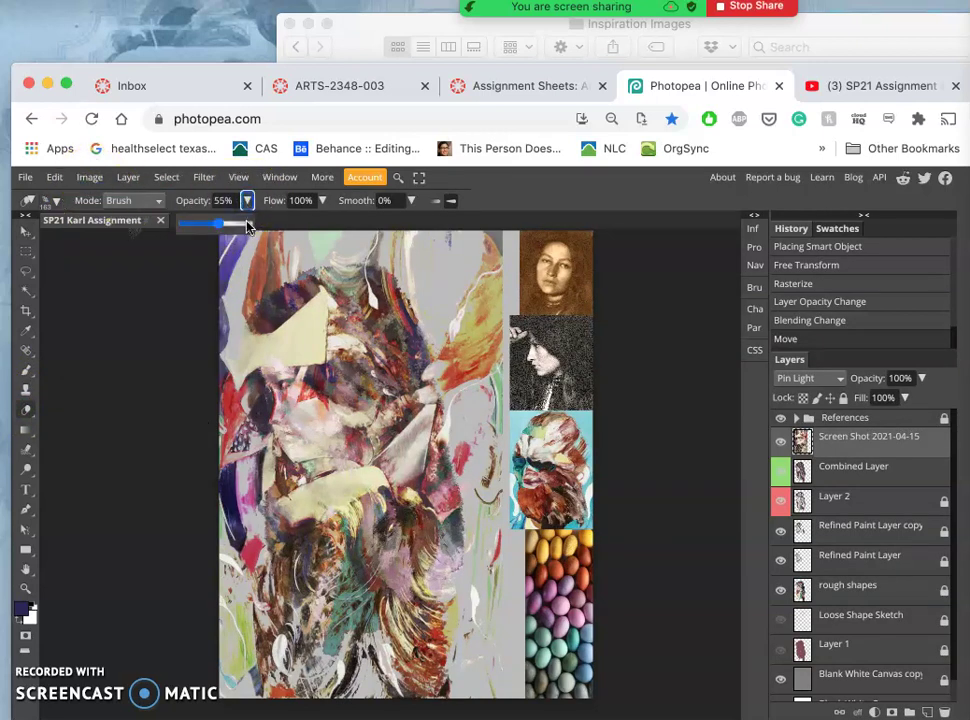
drag(248, 227, 253, 224)
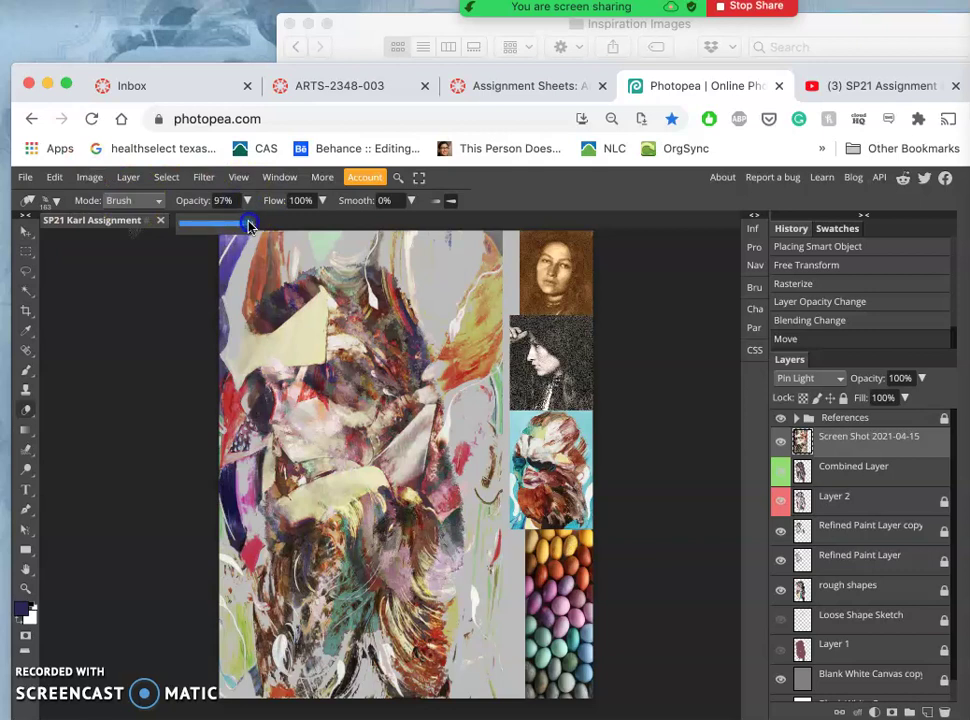
click(58, 201)
drag(178, 240, 184, 240)
Step: Erase the overlaid painting from the grey background above the head and along both sides of the figure
mouse_move(403, 303)
mouse_down()
mouse_move(456, 302)
mouse_move(494, 335)
mouse_move(466, 244)
mouse_move(511, 251)
mouse_move(445, 220)
mouse_up()
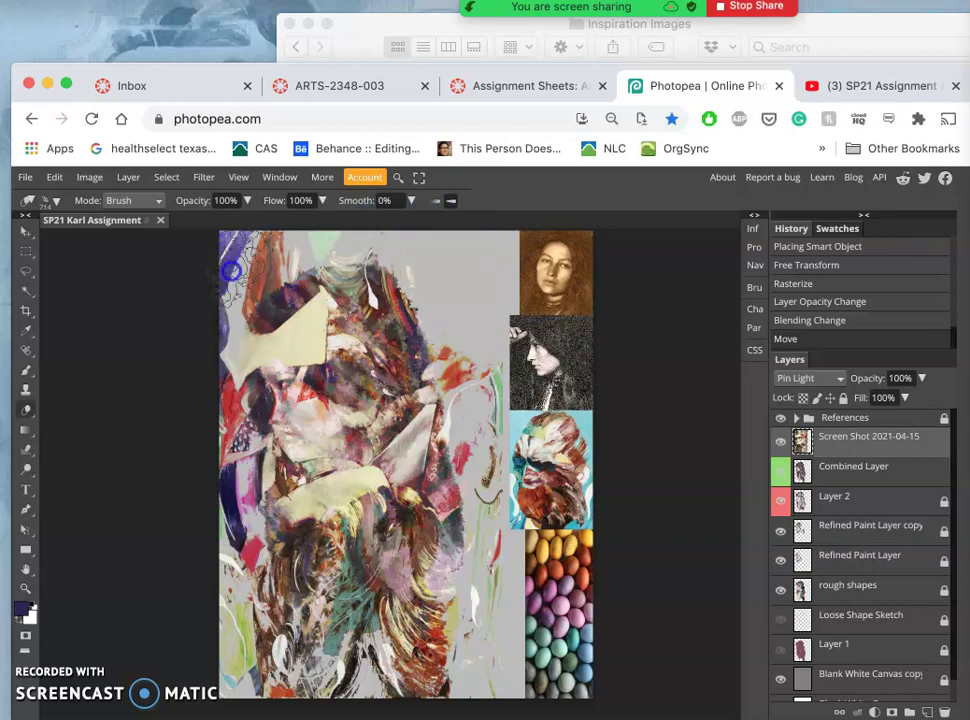
mouse_move(242, 255)
mouse_down()
mouse_move(340, 242)
mouse_move(394, 292)
mouse_move(284, 405)
mouse_move(268, 383)
mouse_move(223, 454)
mouse_move(208, 443)
mouse_up()
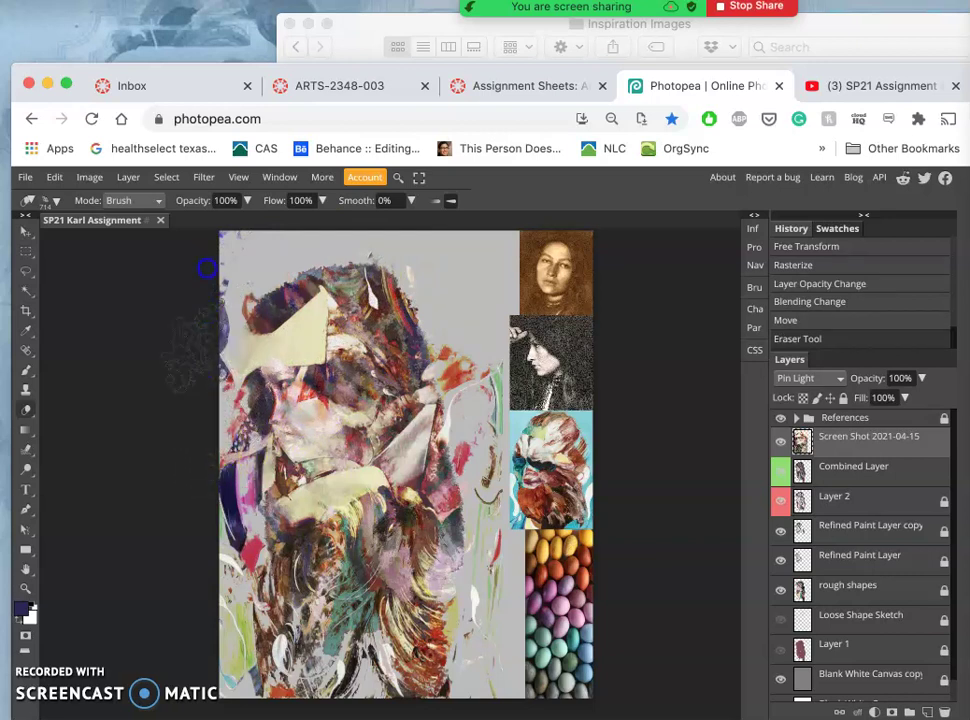
drag(206, 264, 216, 242)
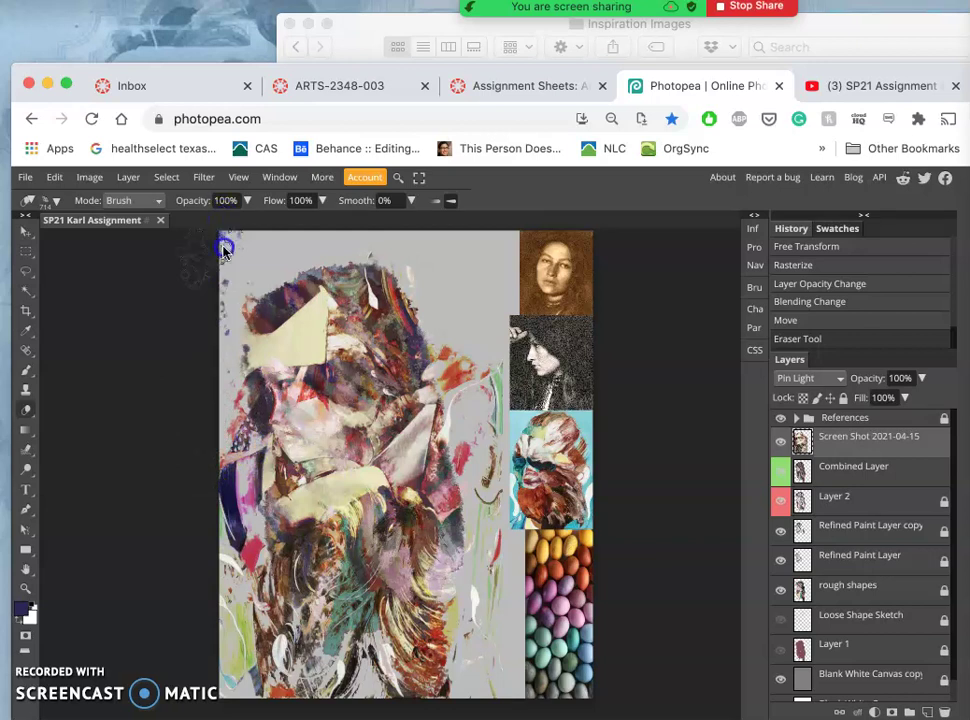
mouse_move(210, 285)
mouse_down()
mouse_move(197, 346)
mouse_move(205, 373)
mouse_move(381, 420)
mouse_up()
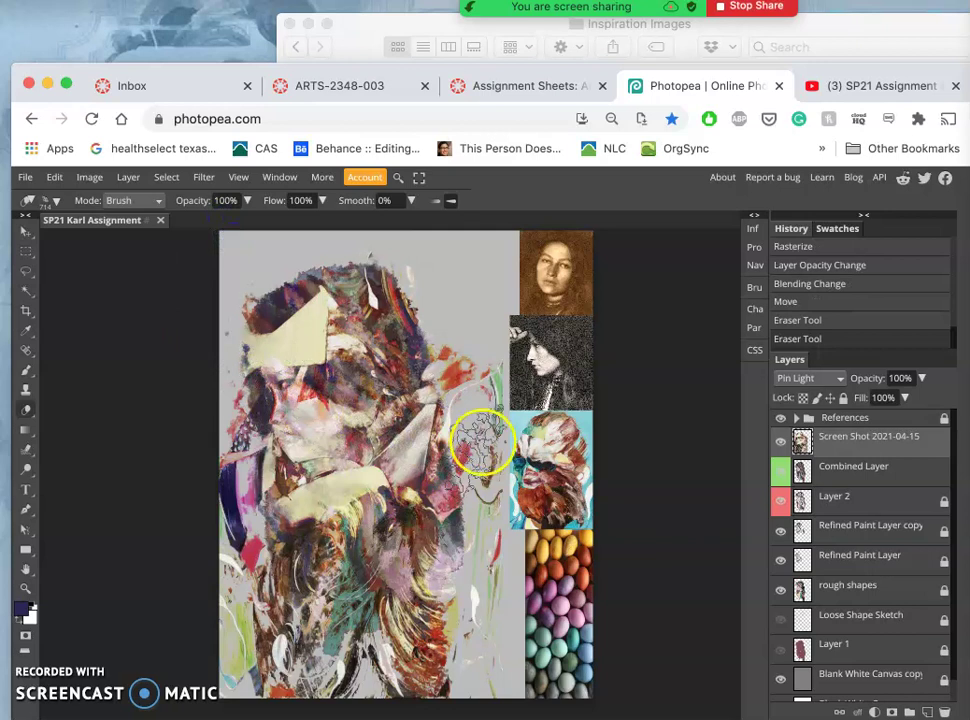
mouse_move(484, 440)
mouse_down()
mouse_move(498, 407)
mouse_move(502, 418)
mouse_up()
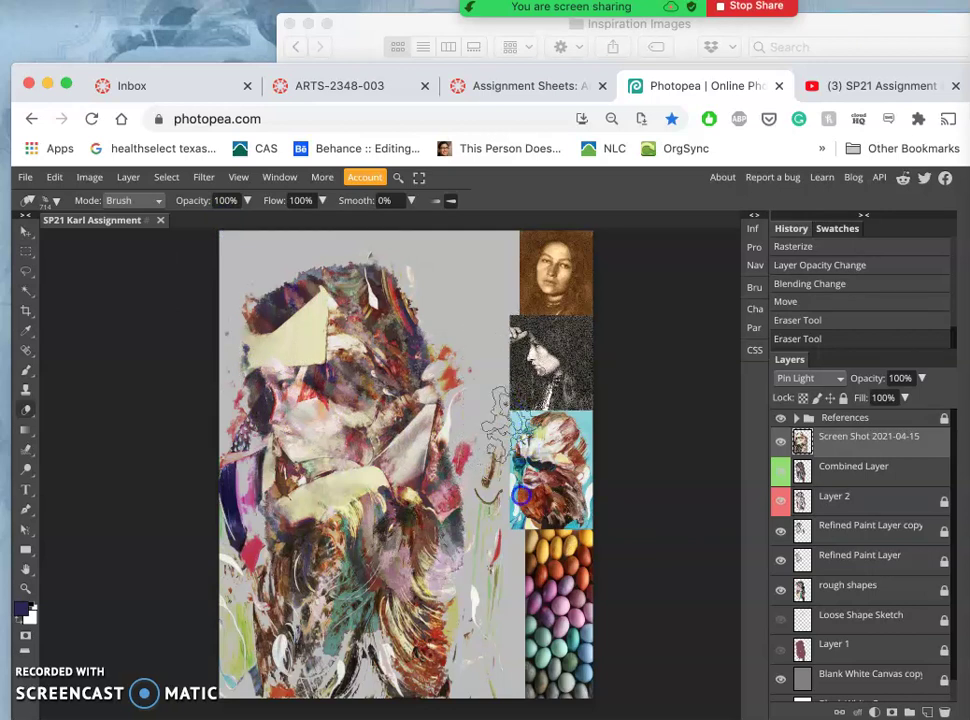
drag(521, 495, 525, 498)
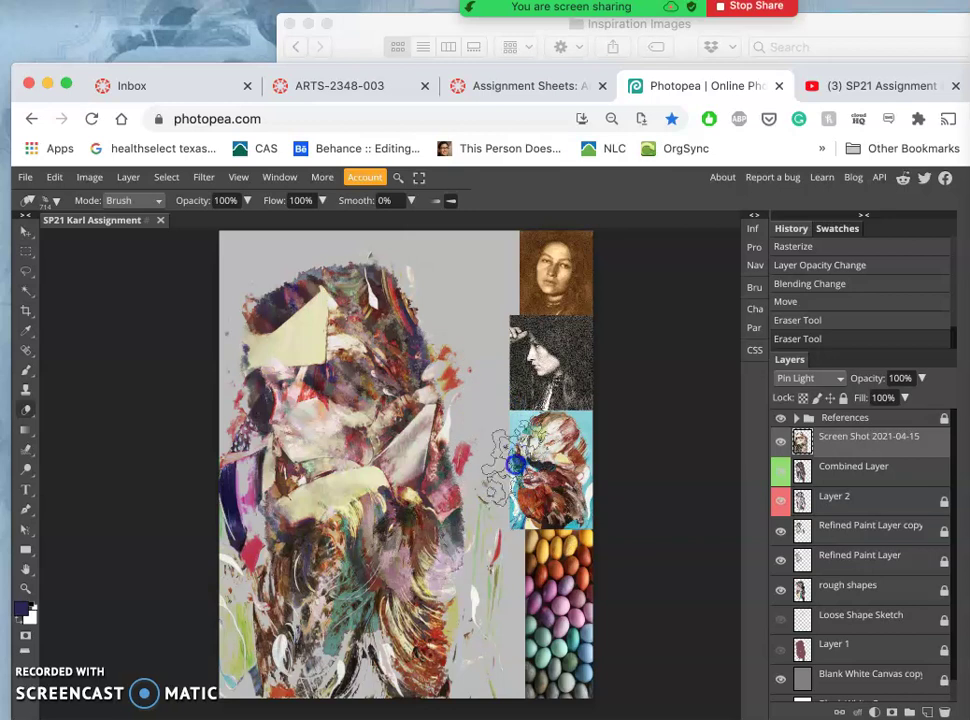
click(497, 580)
drag(228, 605, 219, 595)
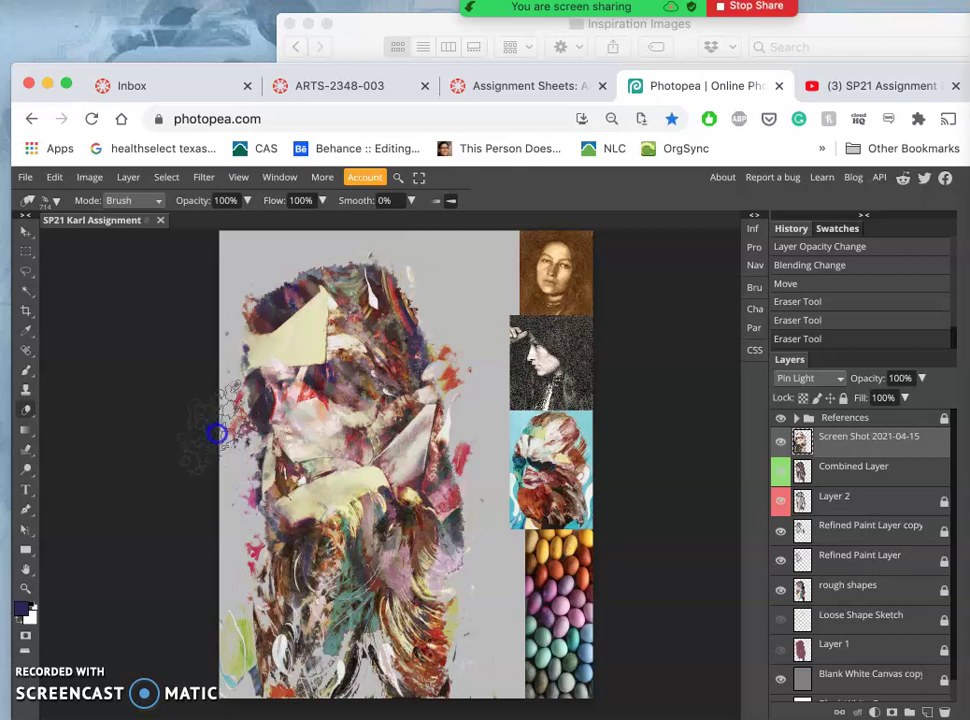
Step: Erase the overlay from the portrait's face, front hair and chest to reveal the painting underneath
drag(264, 448, 270, 440)
mouse_move(283, 419)
mouse_down()
mouse_move(288, 383)
mouse_move(278, 395)
mouse_move(351, 407)
mouse_move(316, 396)
mouse_move(327, 350)
mouse_move(320, 358)
mouse_up()
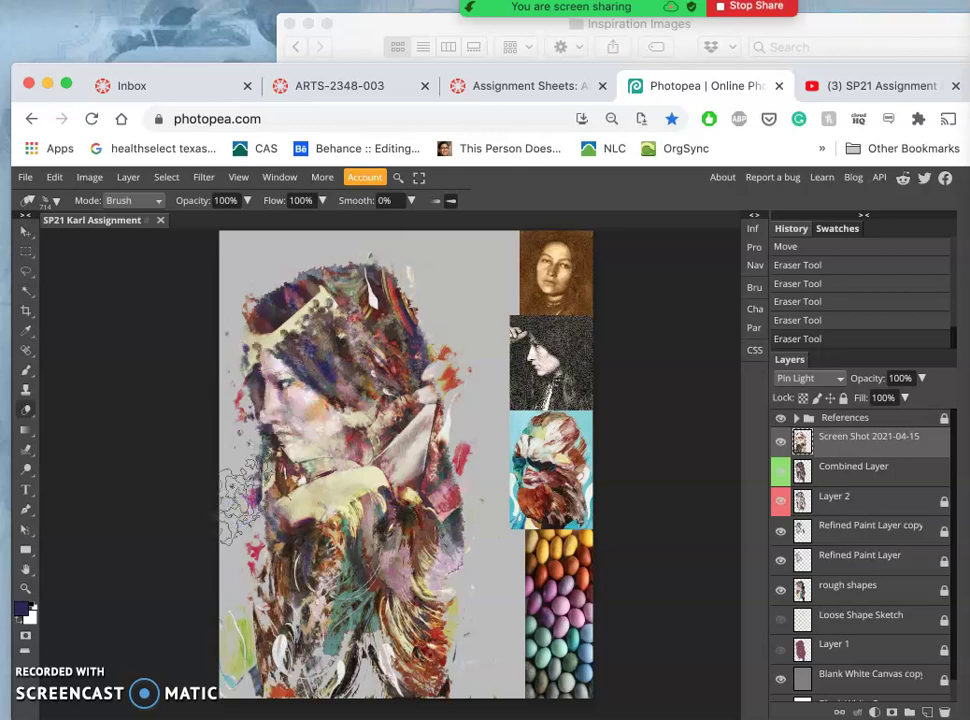
mouse_move(216, 550)
mouse_down()
mouse_move(242, 570)
mouse_move(299, 565)
mouse_move(315, 588)
mouse_move(315, 645)
mouse_move(312, 516)
mouse_move(321, 508)
mouse_move(365, 533)
mouse_move(357, 536)
mouse_move(333, 500)
mouse_up()
mouse_move(372, 537)
mouse_down()
mouse_move(331, 450)
mouse_move(345, 482)
mouse_up()
drag(282, 600, 273, 625)
drag(383, 590, 432, 578)
key(ctrl+z)
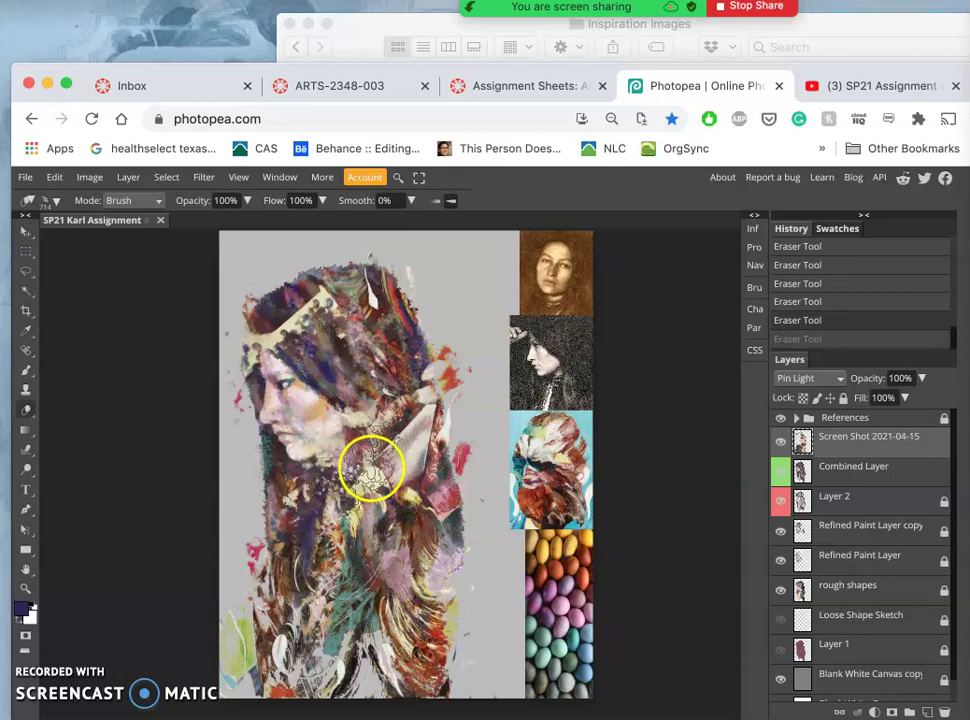
key(ctrl+shift+z)
mouse_move(371, 468)
mouse_down()
mouse_move(367, 479)
mouse_move(373, 458)
mouse_up()
drag(441, 406, 458, 378)
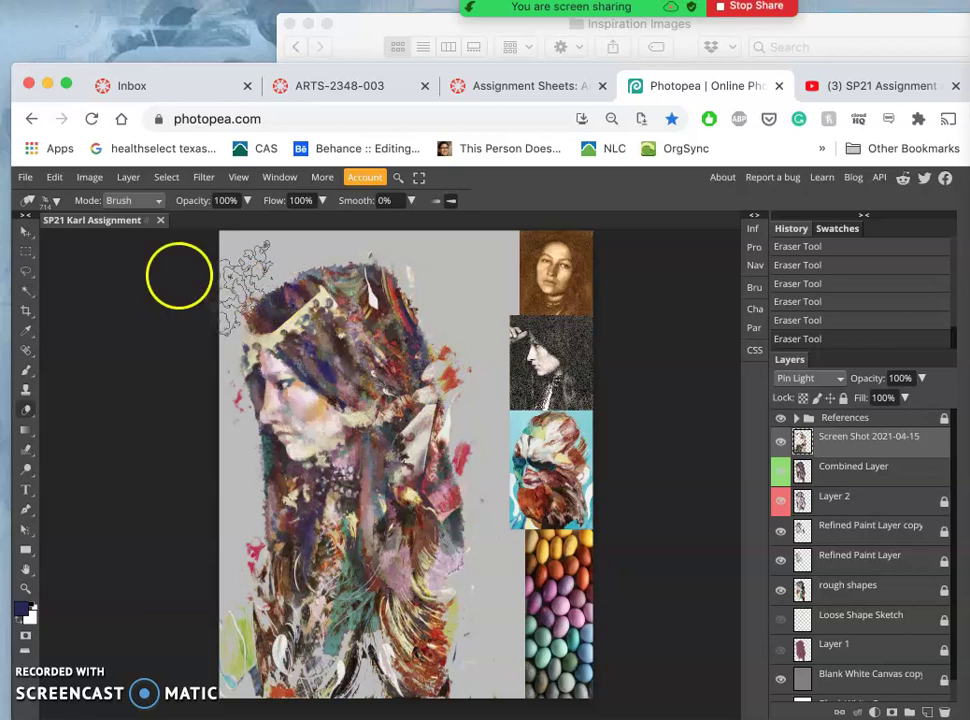
Step: Lasso the overlay patch behind the neck, shift it left onto the hair, and clear the selection
click(27, 270)
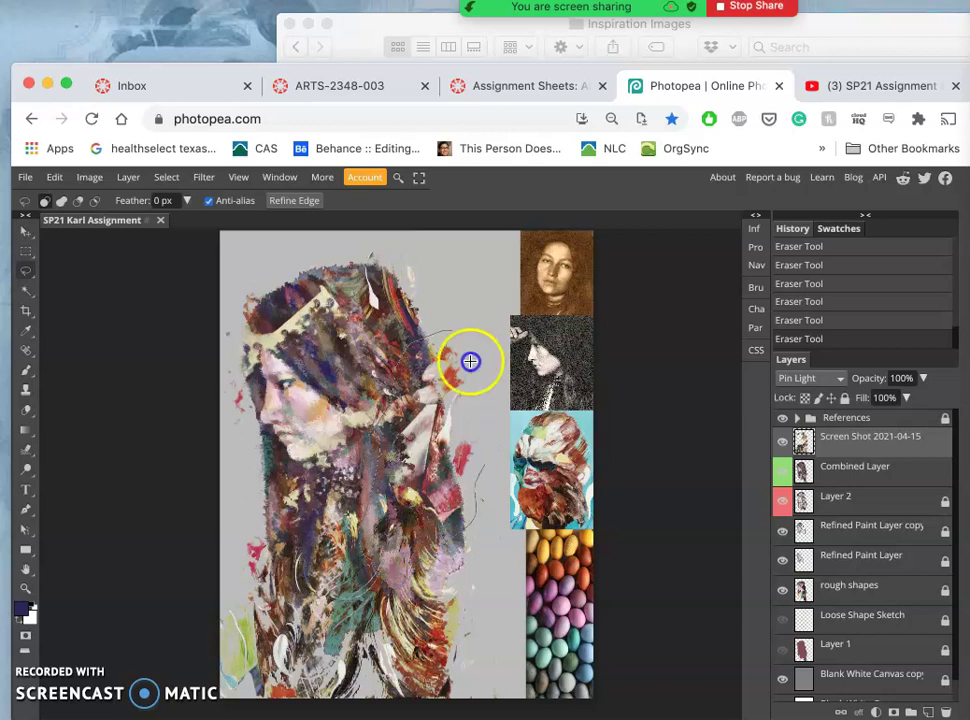
drag(461, 336, 461, 337)
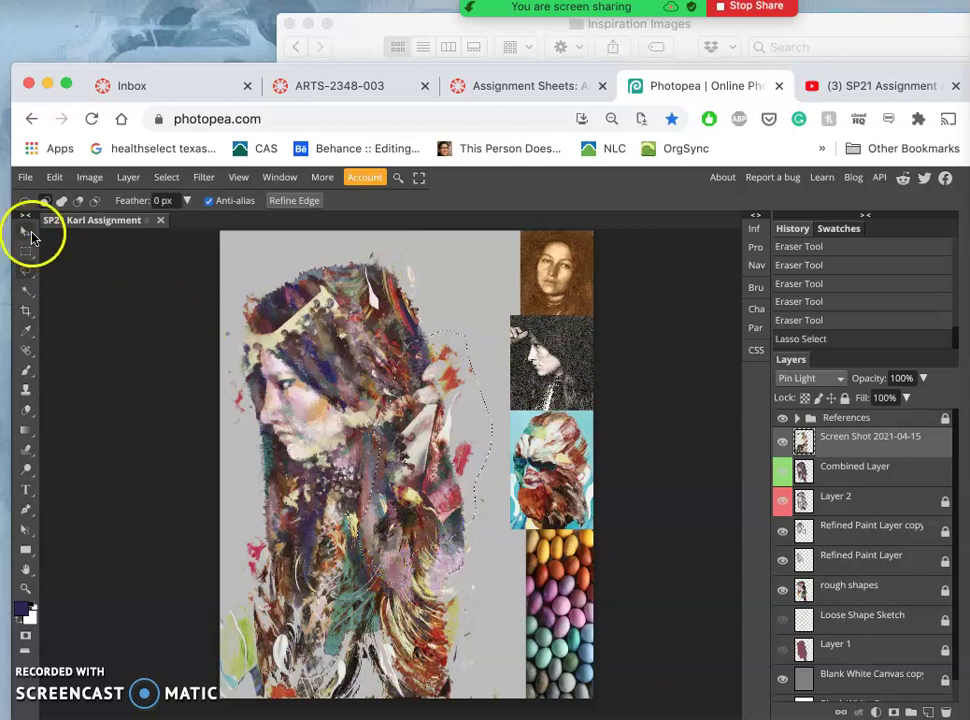
key(v)
mouse_move(415, 435)
mouse_down()
mouse_move(380, 458)
mouse_move(382, 450)
mouse_move(451, 492)
mouse_move(453, 430)
mouse_move(439, 382)
mouse_move(476, 405)
mouse_move(461, 357)
mouse_move(452, 426)
mouse_move(280, 470)
mouse_move(113, 353)
mouse_move(30, 396)
mouse_move(28, 410)
mouse_up()
key(ctrl+d)
Step: Erase the pale headband patch over the forehead on the Screen Shot layer, and undo the last eraser stroke
click(26, 410)
mouse_move(227, 352)
mouse_down()
mouse_move(310, 288)
mouse_move(298, 315)
mouse_up()
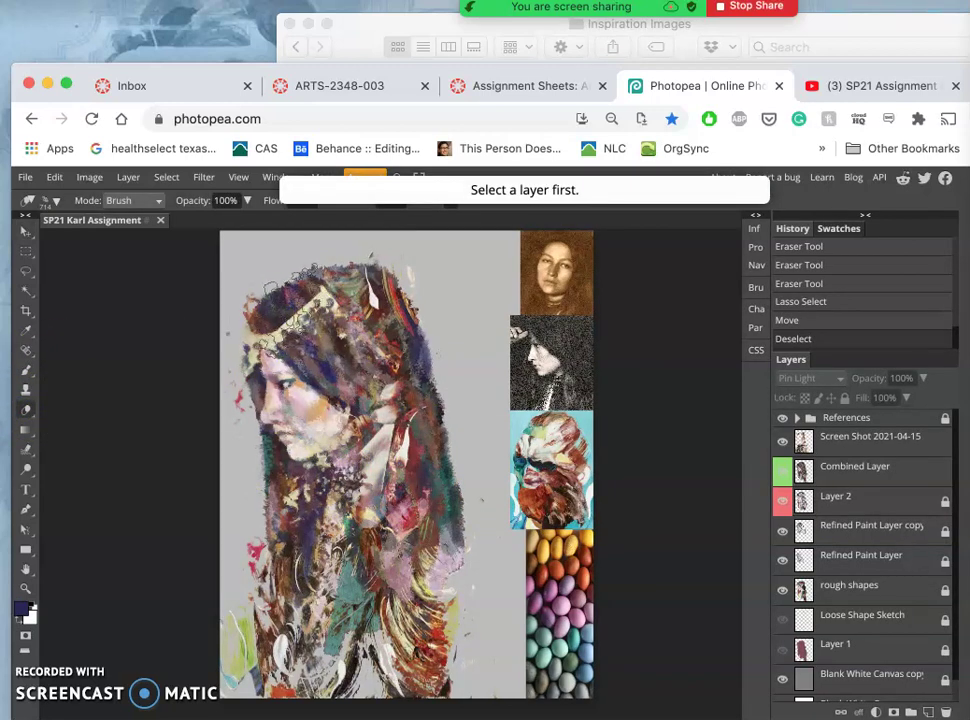
click(850, 448)
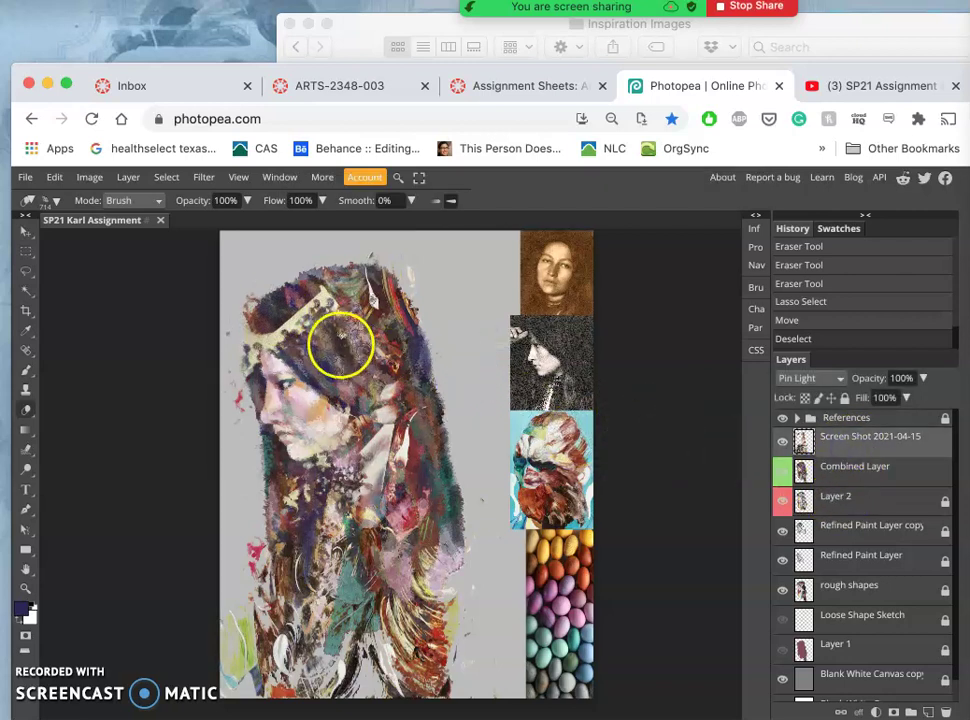
mouse_move(332, 342)
mouse_down()
mouse_move(288, 307)
mouse_move(270, 338)
mouse_move(300, 307)
mouse_move(372, 394)
mouse_move(288, 335)
mouse_move(280, 350)
mouse_up()
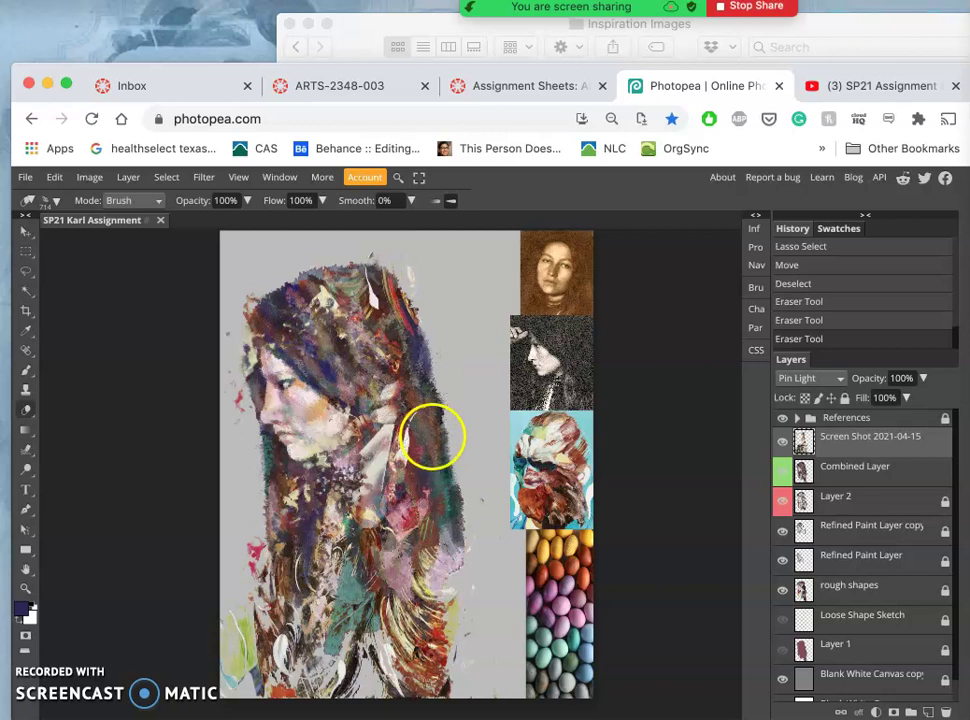
key(super+z)
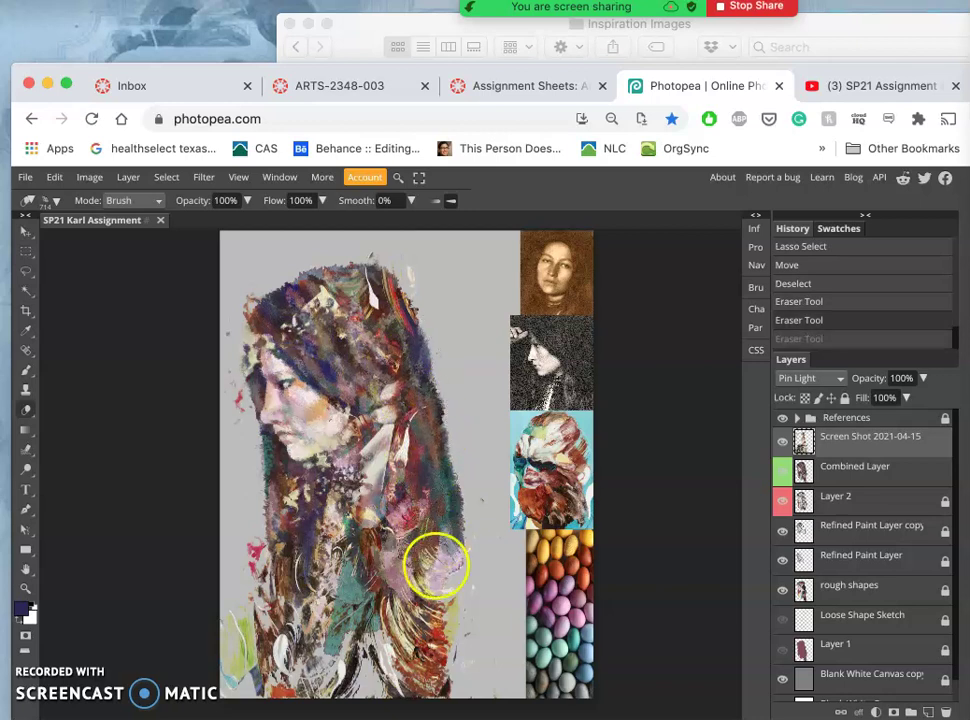
mouse_move(435, 570)
mouse_down()
mouse_move(437, 639)
mouse_move(426, 667)
mouse_move(340, 700)
mouse_up()
Step: Lasso the strip of overlay texture along the canvas bottom and move it up over the head
click(26, 270)
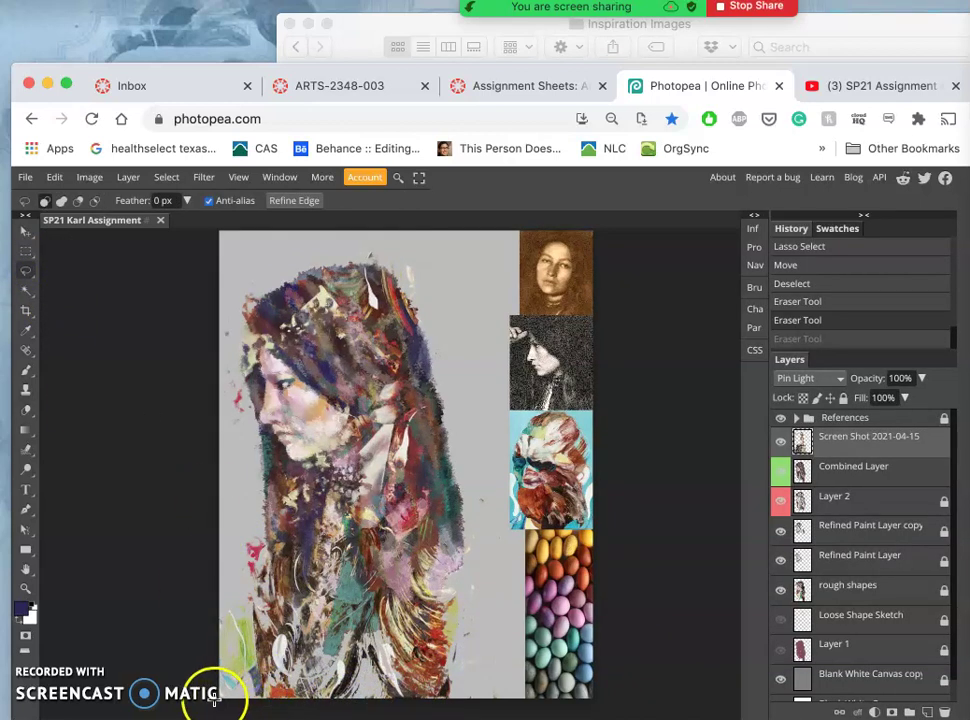
drag(213, 700, 221, 615)
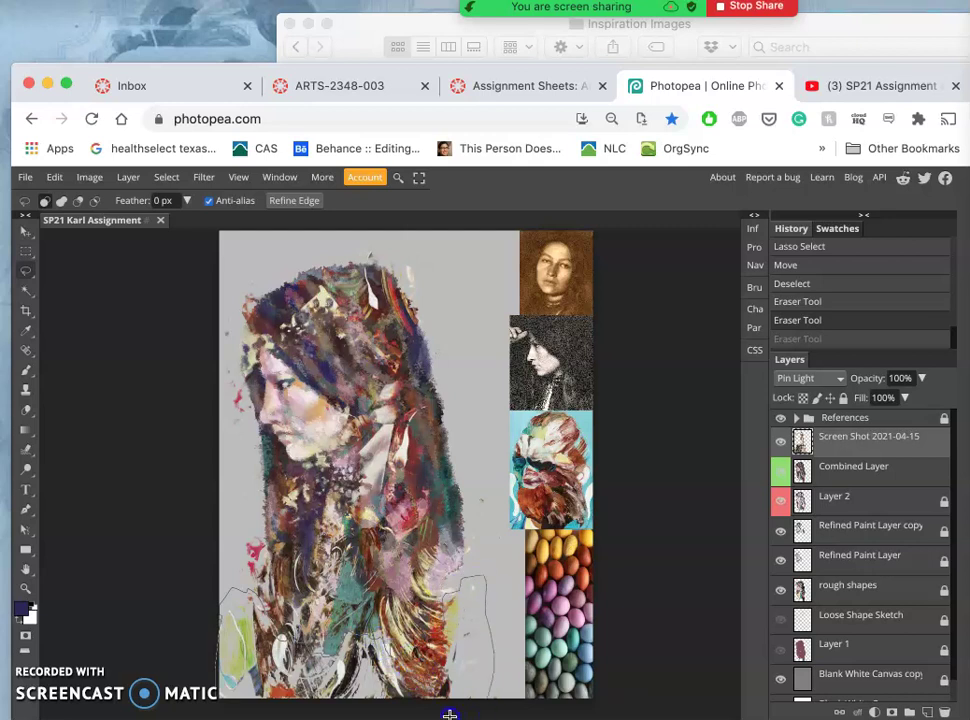
drag(194, 681, 194, 681)
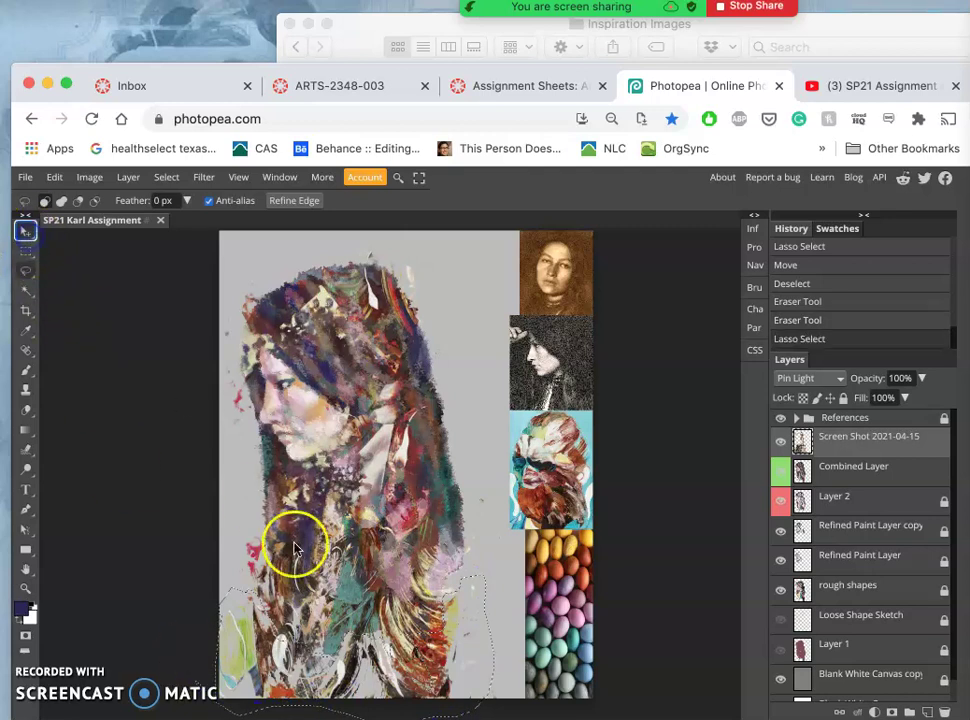
mouse_move(313, 577)
mouse_down()
mouse_move(347, 660)
mouse_move(373, 525)
mouse_move(370, 470)
mouse_up()
drag(380, 390, 363, 363)
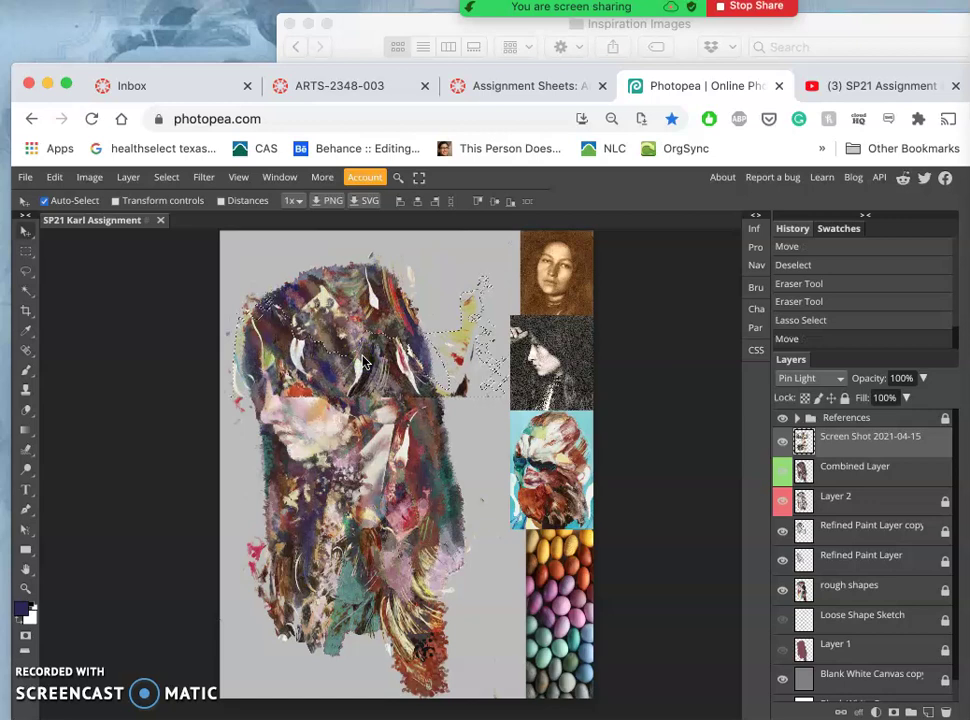
Step: Rotate the moved texture piece about -131.5° and warp its edges to follow the curve of the head and back hair
key(ctrl+t)
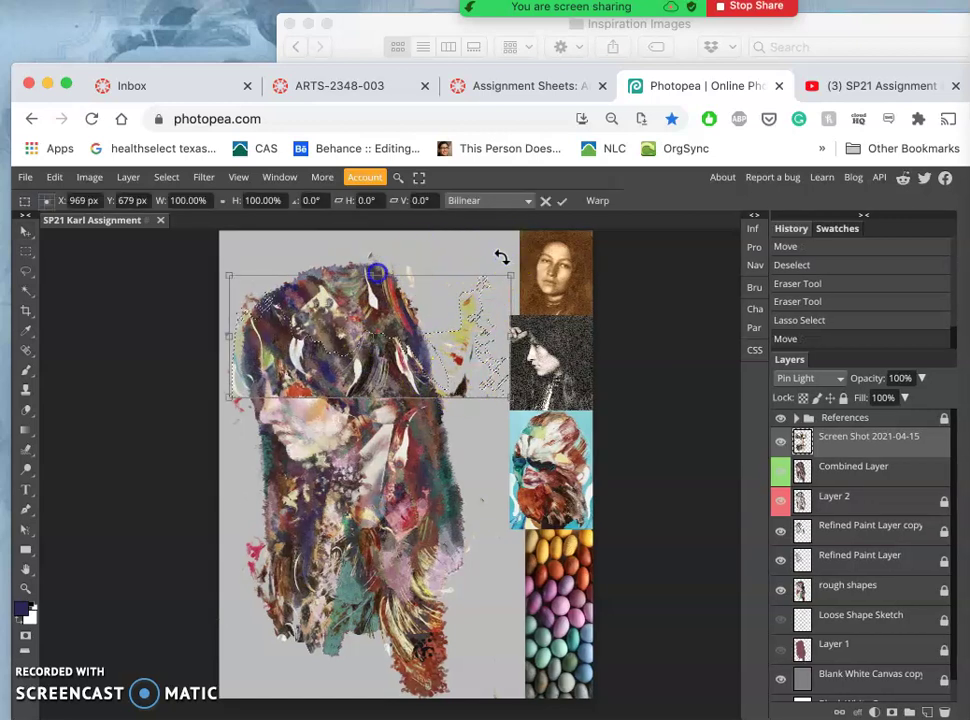
drag(501, 257, 258, 292)
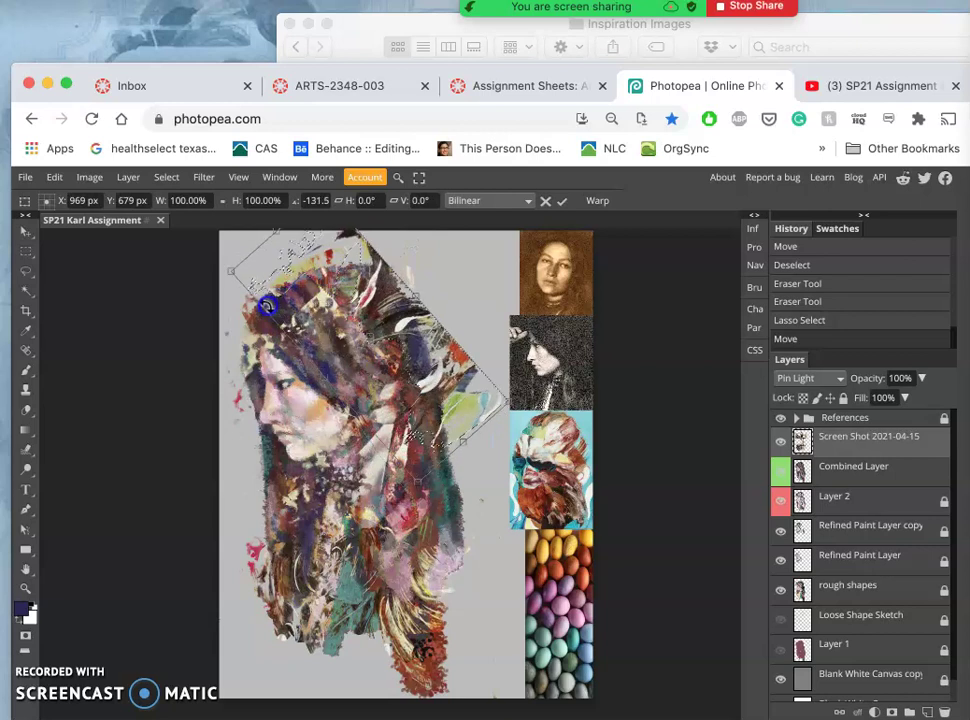
right_click(388, 322)
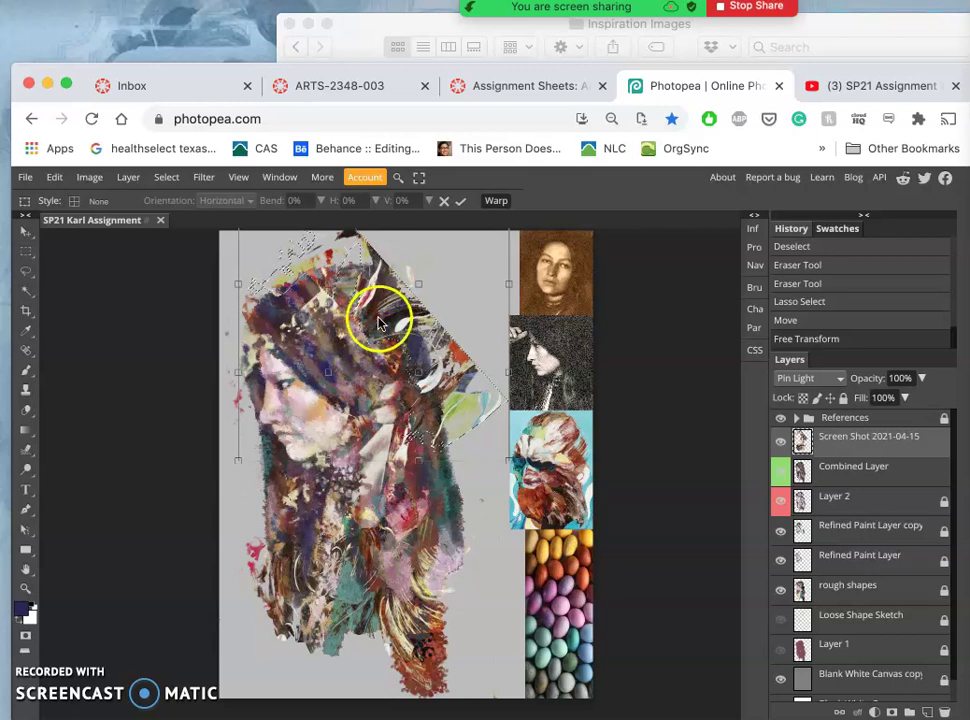
drag(379, 320, 283, 296)
scroll(283, 296, down, 3)
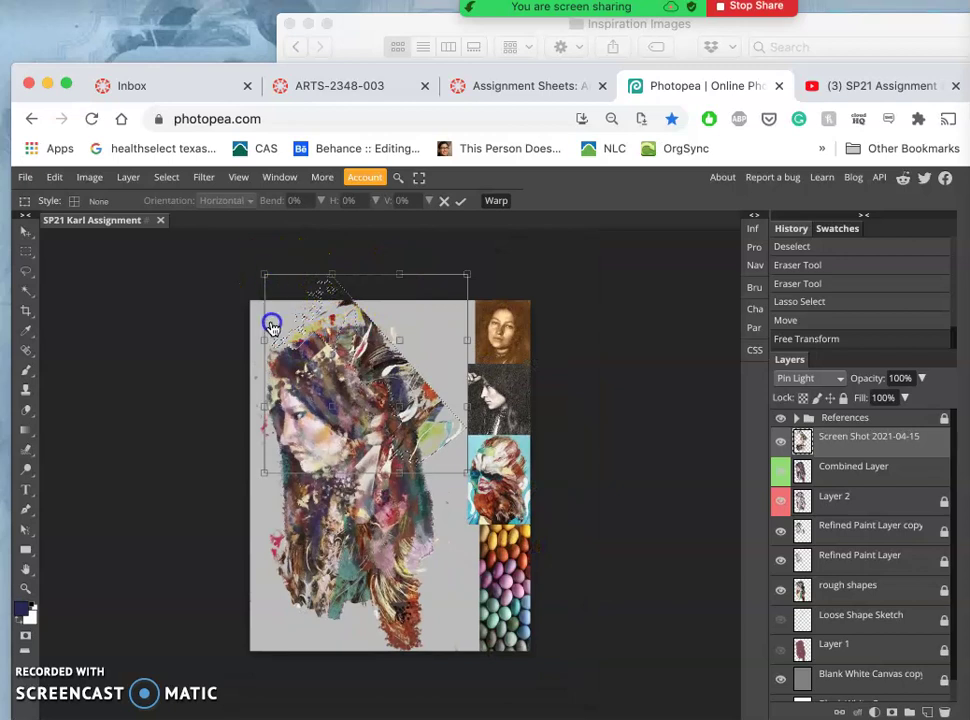
drag(272, 327, 279, 352)
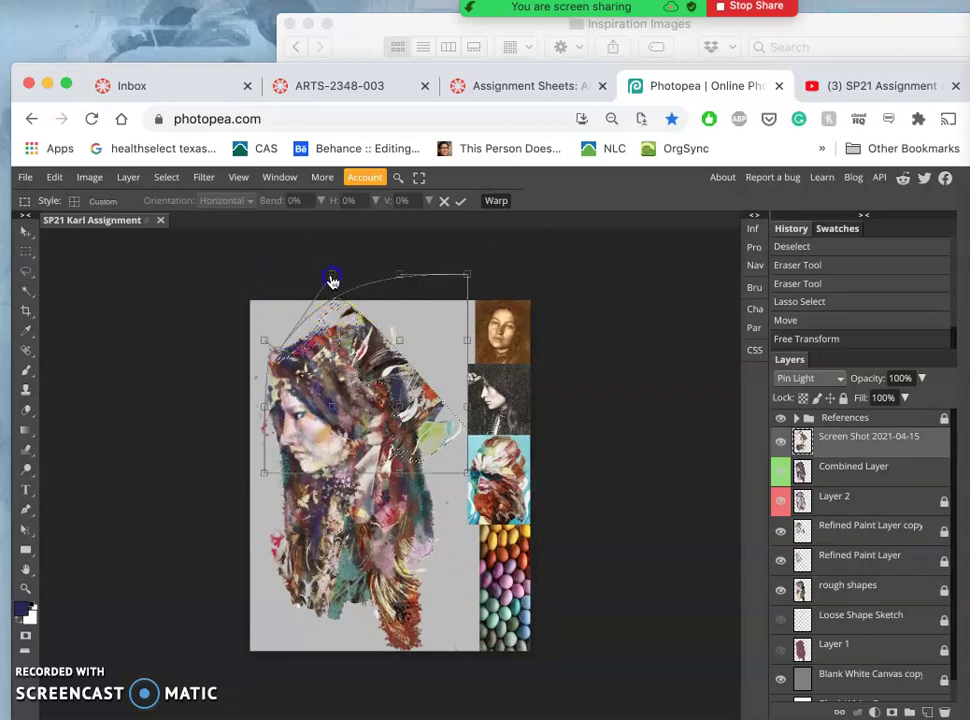
drag(284, 289, 262, 290)
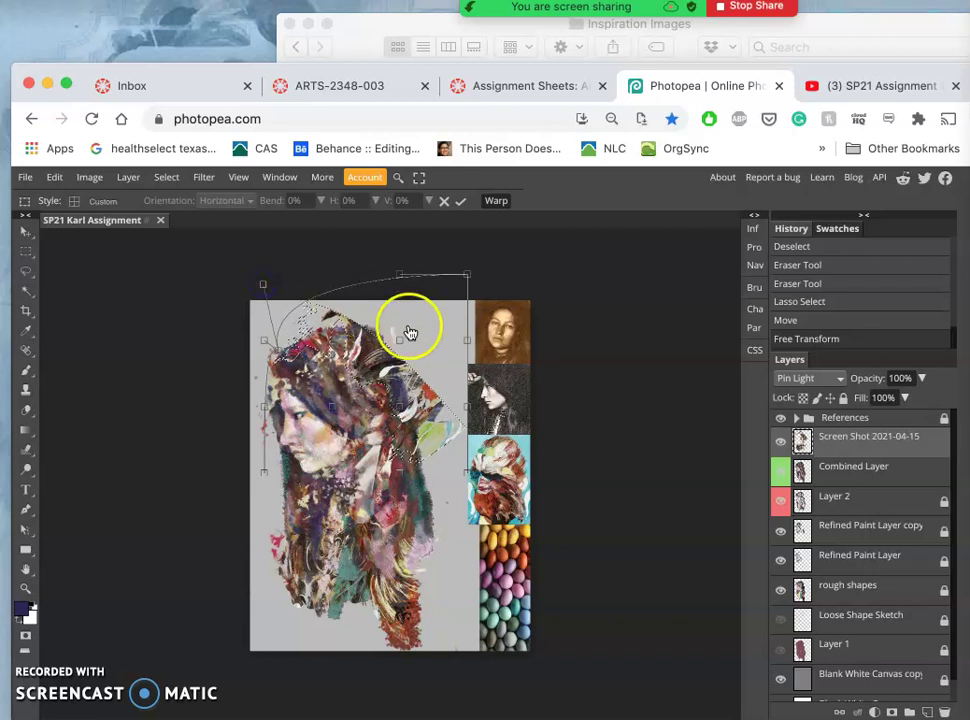
drag(407, 339, 412, 337)
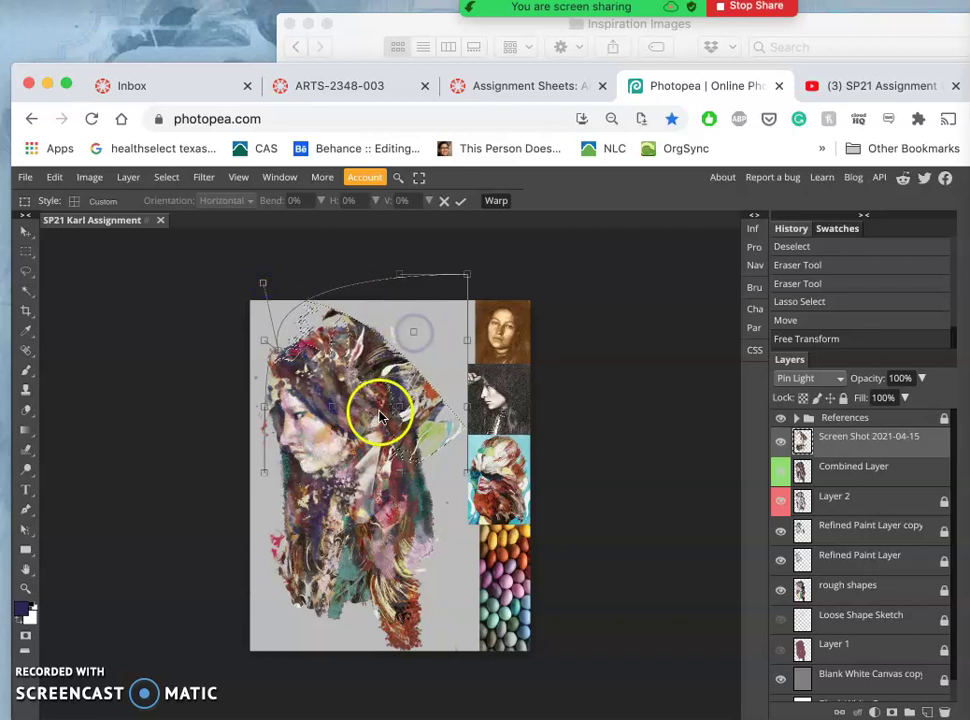
click(347, 446)
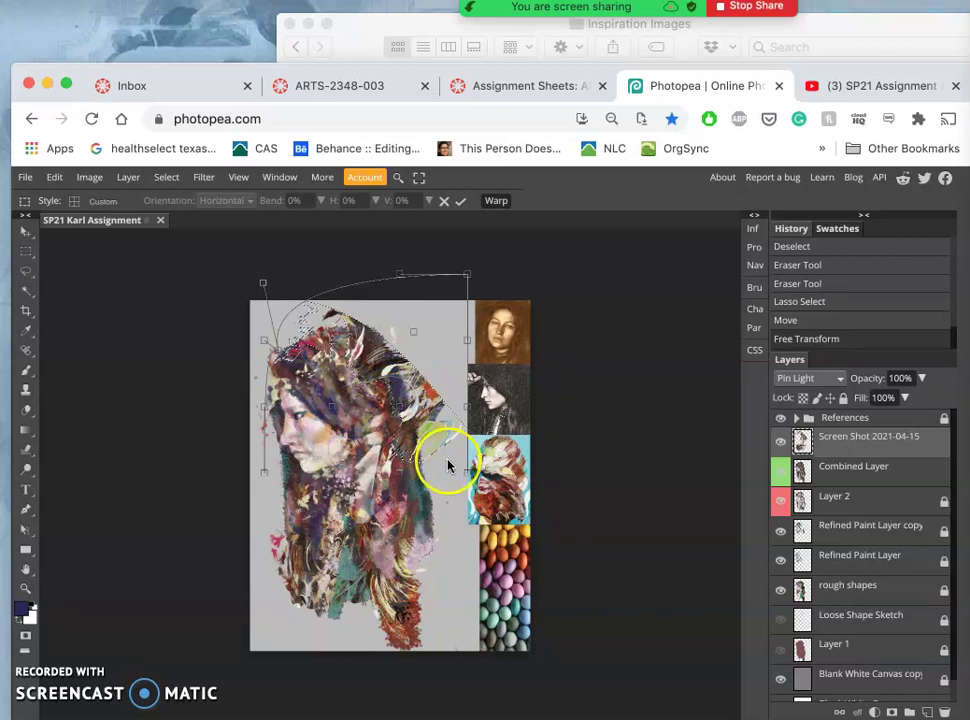
drag(440, 482, 415, 526)
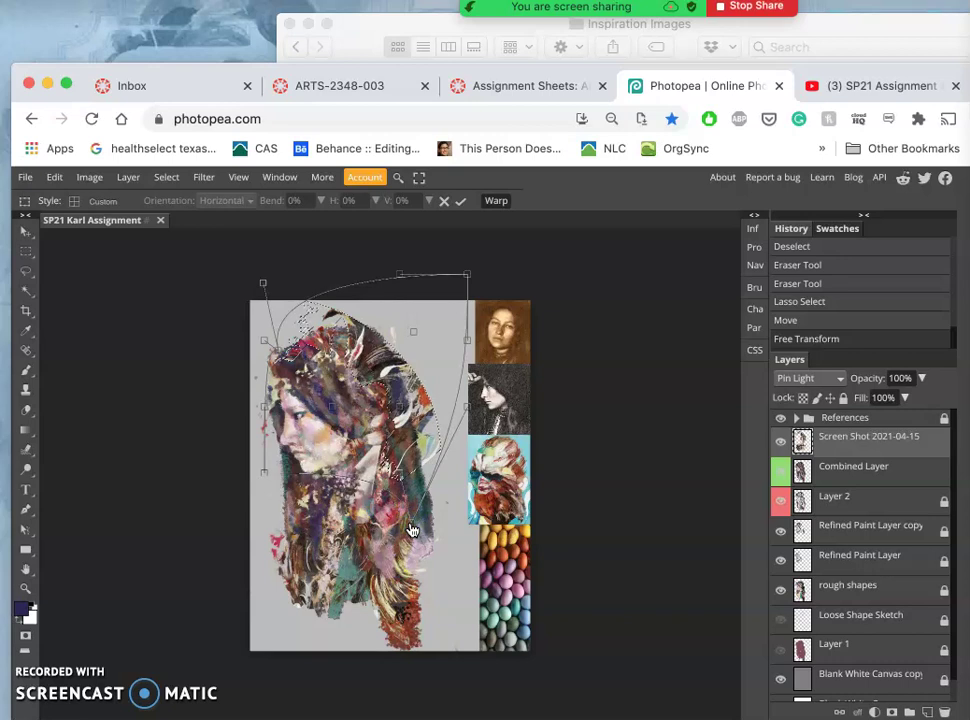
key(Return)
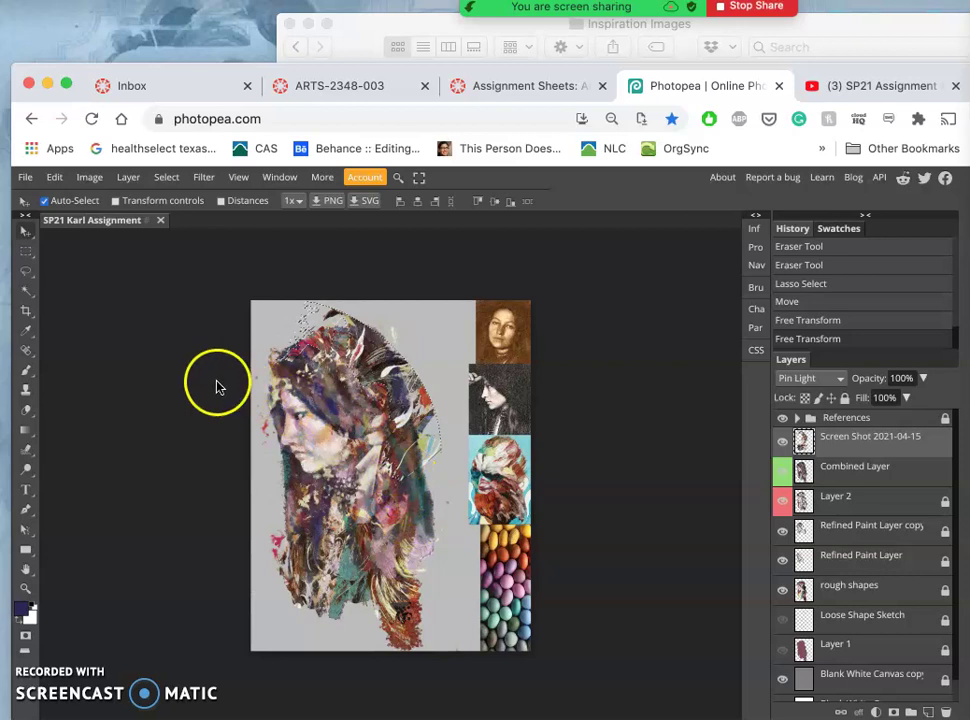
Step: Clear the selection and erase stray overlay texture along the top and back edge of the head
click(27, 373)
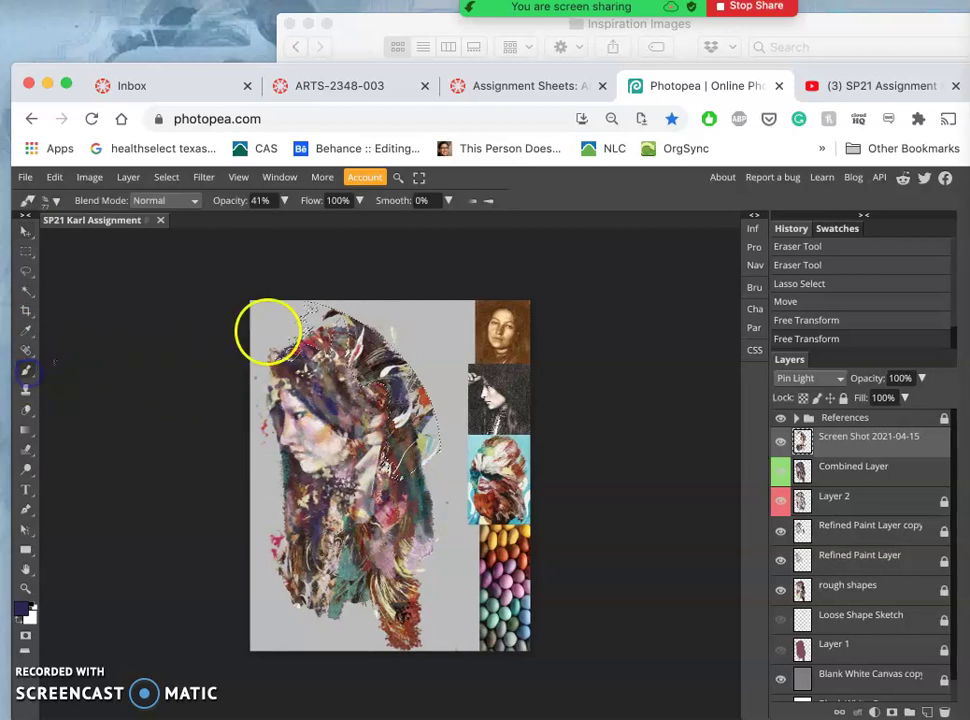
mouse_move(281, 325)
mouse_down()
mouse_move(320, 314)
mouse_move(372, 346)
mouse_move(380, 372)
mouse_up()
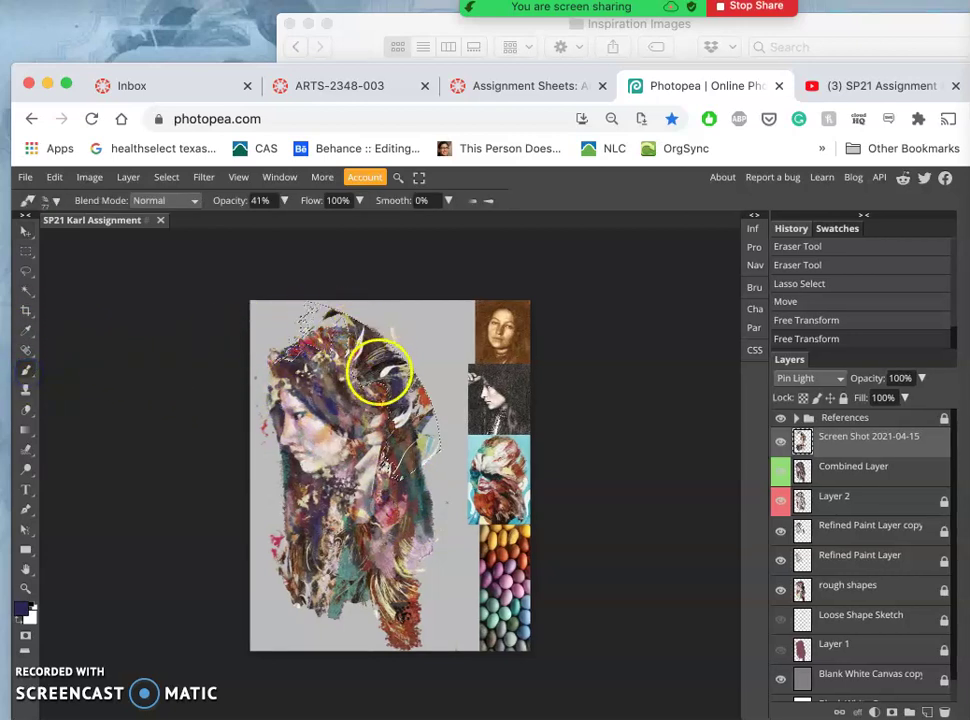
scroll(380, 372, up, 3)
scroll(380, 377, up, 2)
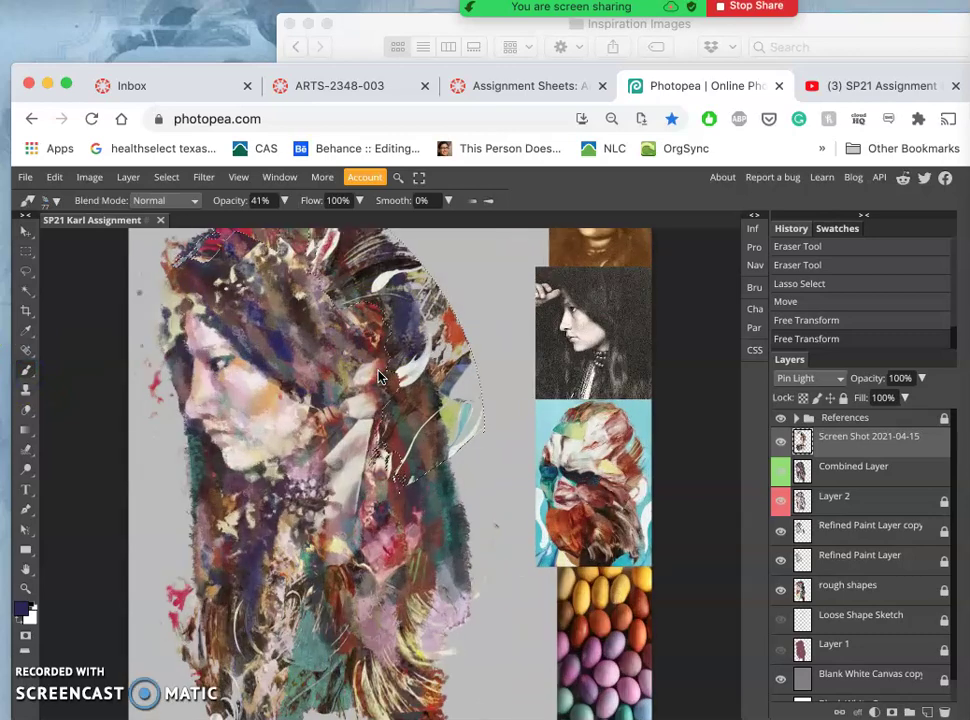
scroll(380, 377, up, 5)
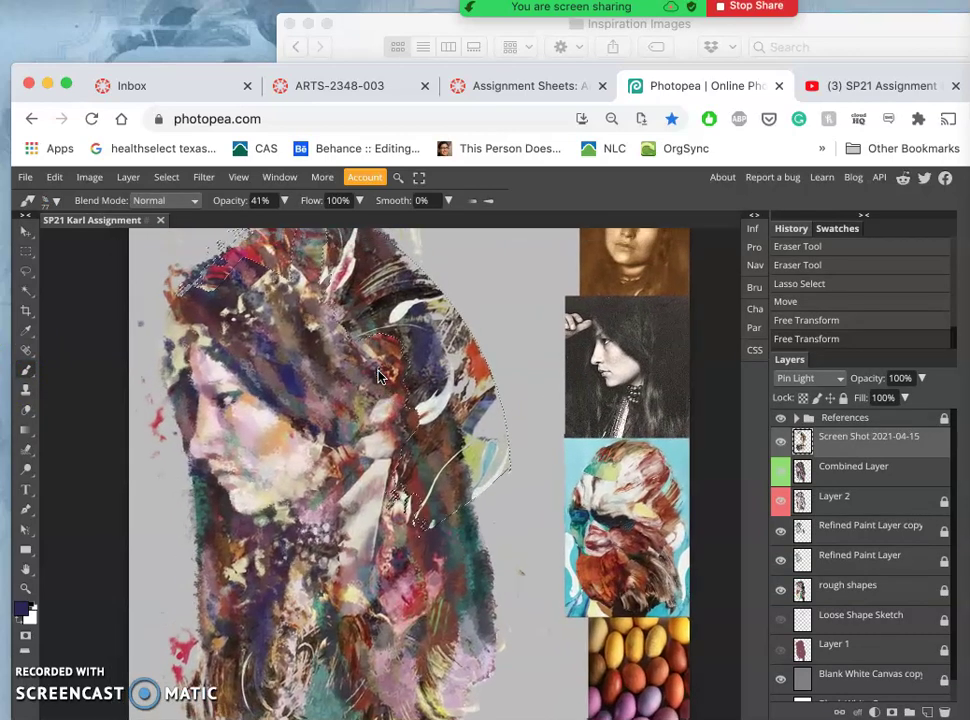
scroll(378, 371, up, 3)
click(380, 358)
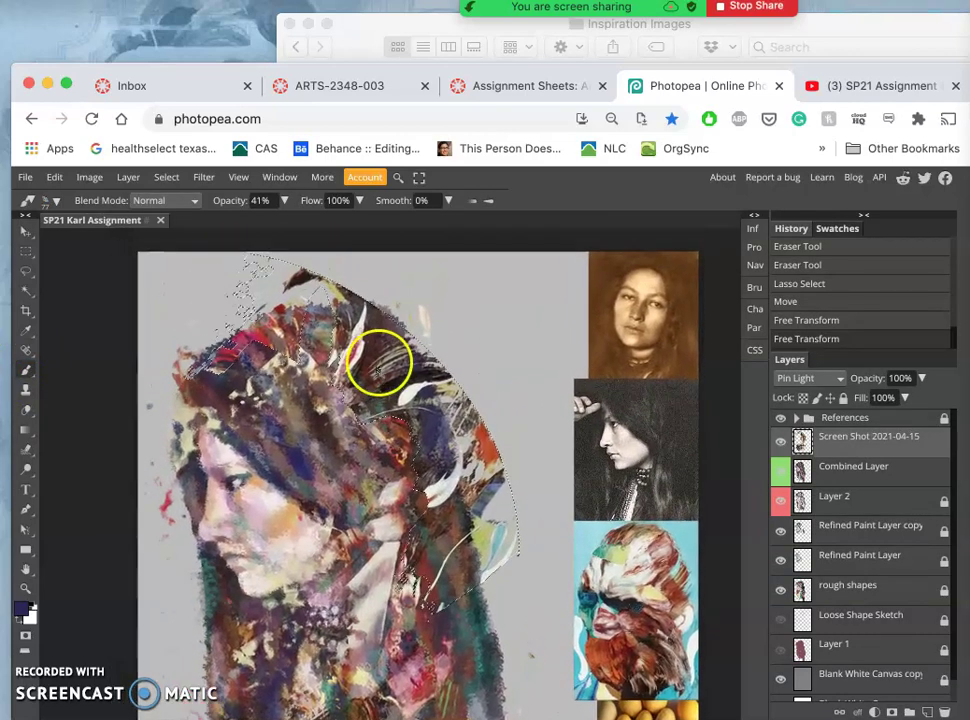
key(ctrl+d)
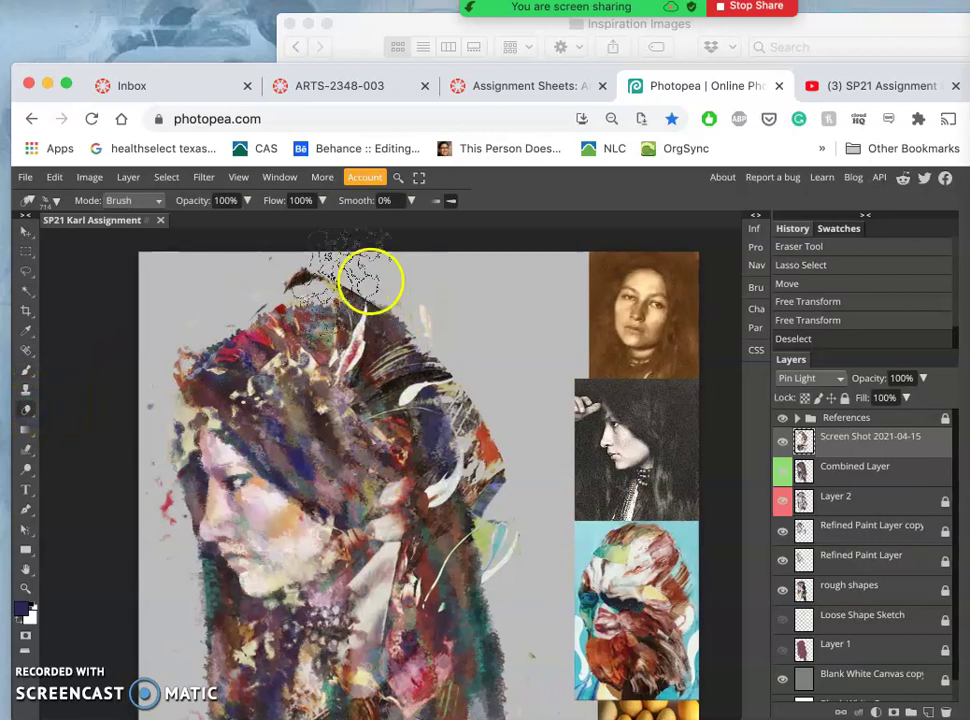
mouse_move(389, 240)
mouse_down()
mouse_move(444, 288)
mouse_move(422, 288)
mouse_move(452, 366)
mouse_move(475, 372)
mouse_move(488, 400)
mouse_move(502, 405)
mouse_move(506, 390)
mouse_up()
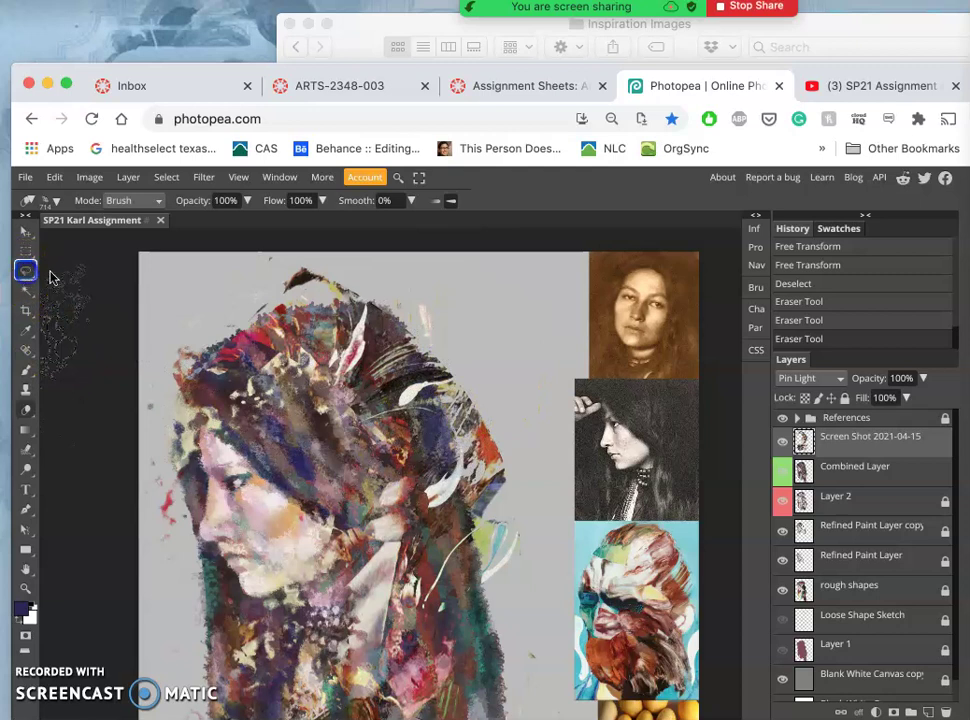
Step: Lasso the orange and blue overlay patch jutting out behind the head, move it onto the hair beside the neck, and deselect
click(465, 392)
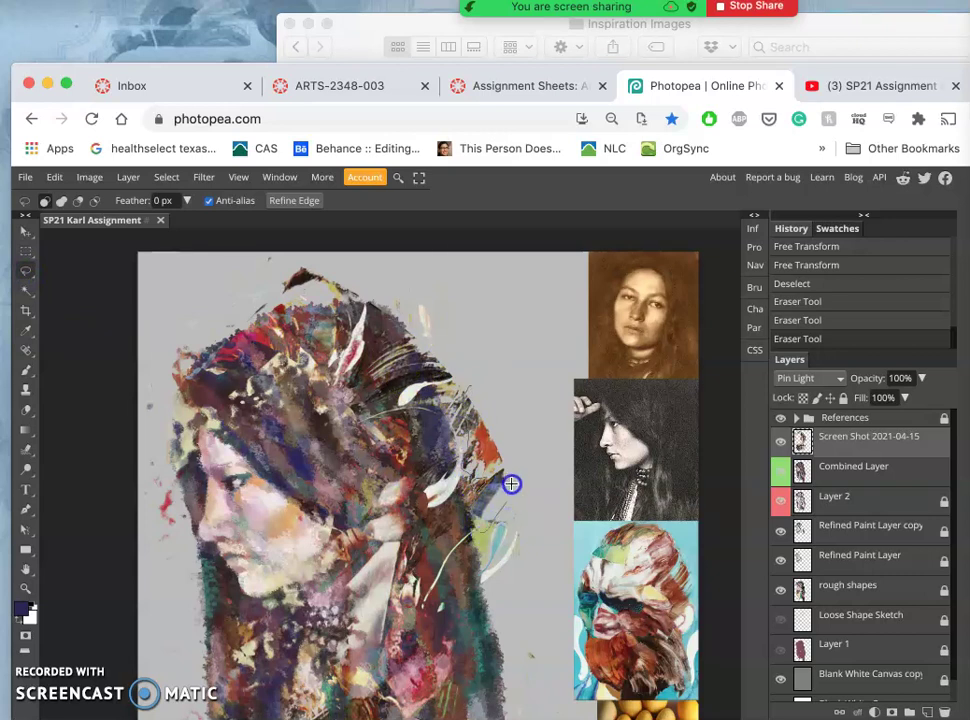
drag(480, 377, 480, 377)
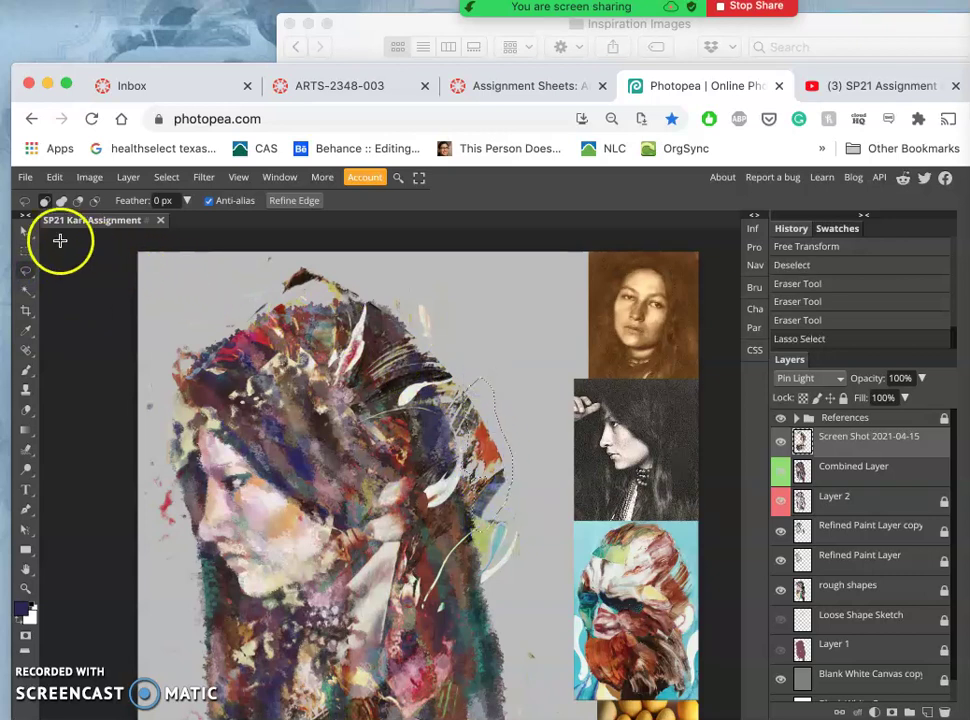
click(26, 231)
mouse_move(489, 459)
mouse_down()
mouse_move(444, 489)
mouse_move(423, 490)
mouse_move(396, 461)
mouse_move(325, 476)
mouse_move(288, 520)
mouse_move(323, 526)
mouse_move(372, 578)
mouse_move(381, 562)
mouse_move(384, 590)
mouse_up()
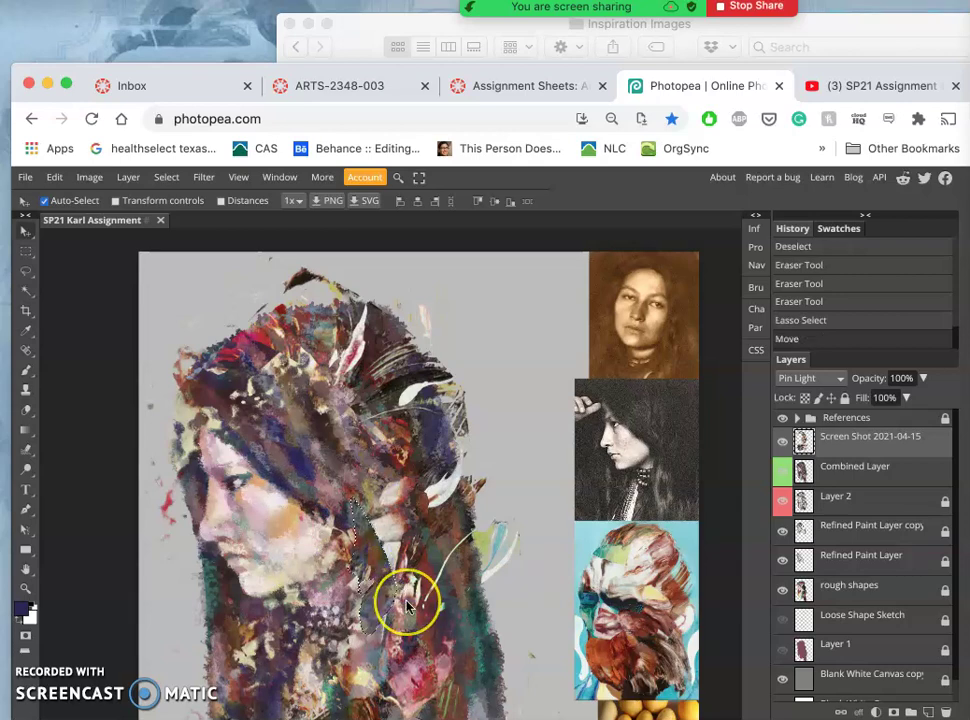
scroll(386, 607, down, 5)
drag(370, 435, 366, 387)
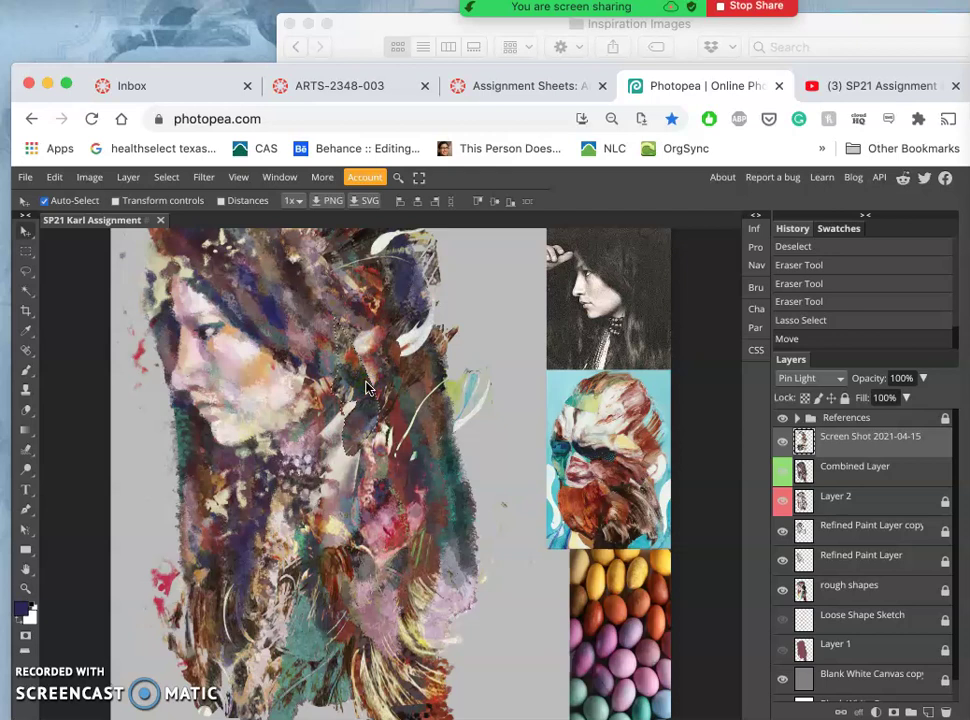
key(ctrl+d)
Step: Compare the whole portrait with the Screen Shot overlay layer hidden and shown
scroll(452, 471, up, 3)
scroll(452, 471, left, 3)
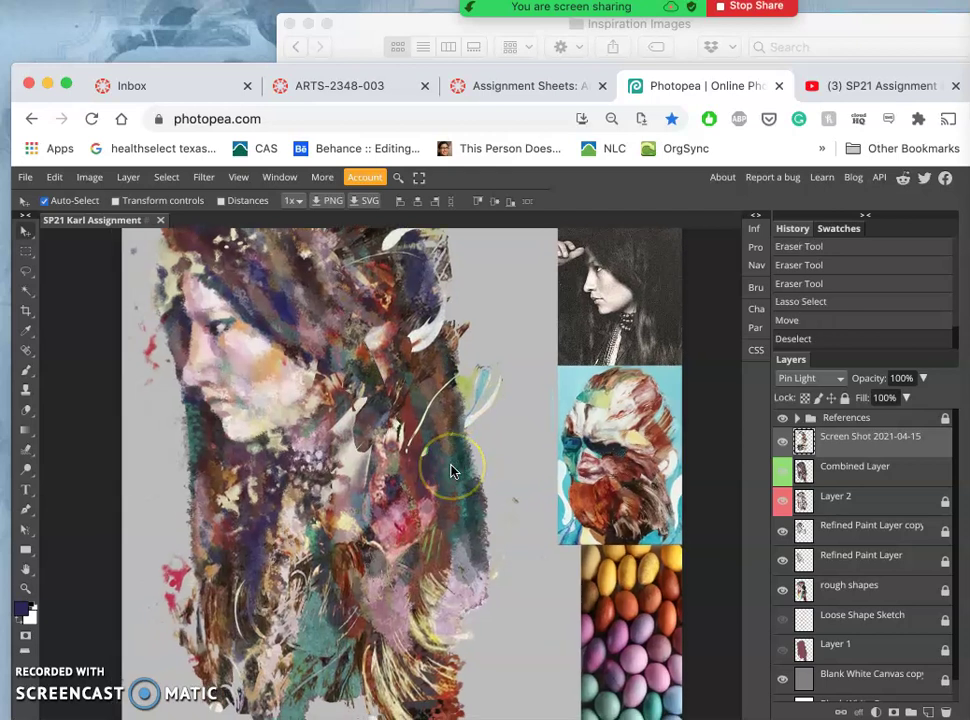
scroll(451, 471, up, 1)
key(ctrl+0)
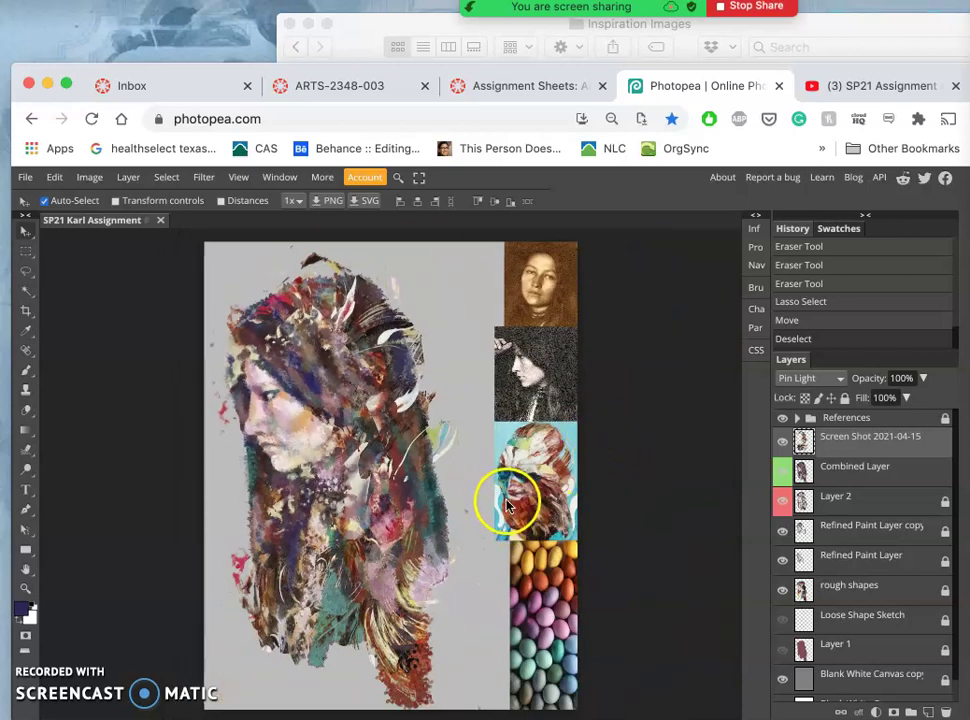
click(783, 442)
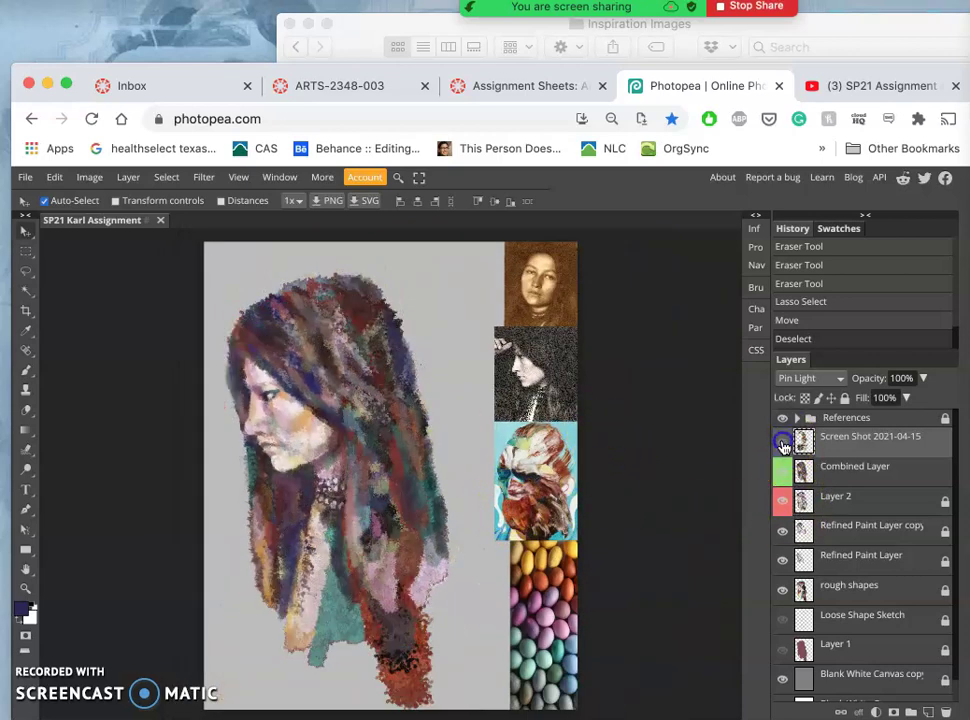
click(783, 444)
click(783, 444)
click(783, 444)
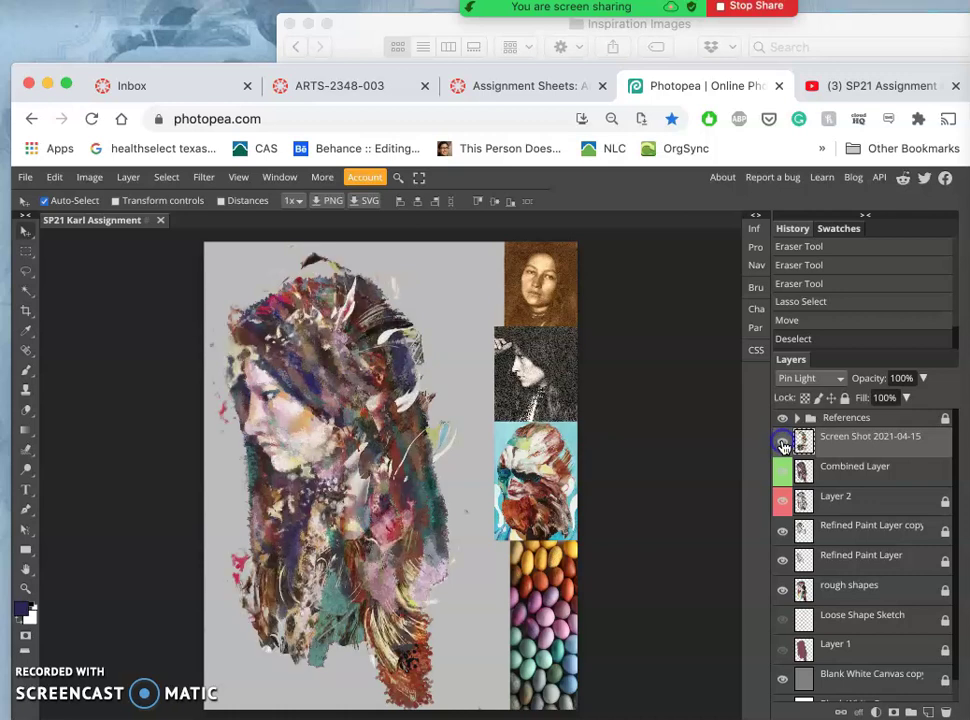
Step: Try the Screen Shot layer at 90% opacity in Soft Light and Normal modes, and restore Pin Light at 100%
click(922, 379)
mouse_move(922, 399)
mouse_down()
mouse_move(908, 400)
mouse_move(921, 399)
mouse_up()
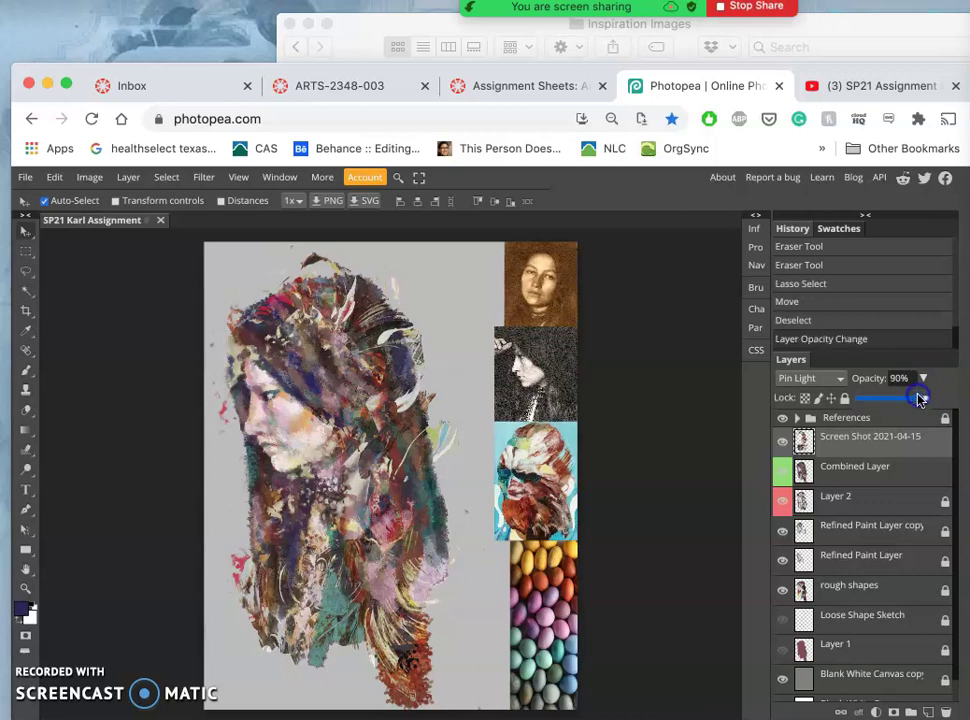
click(815, 379)
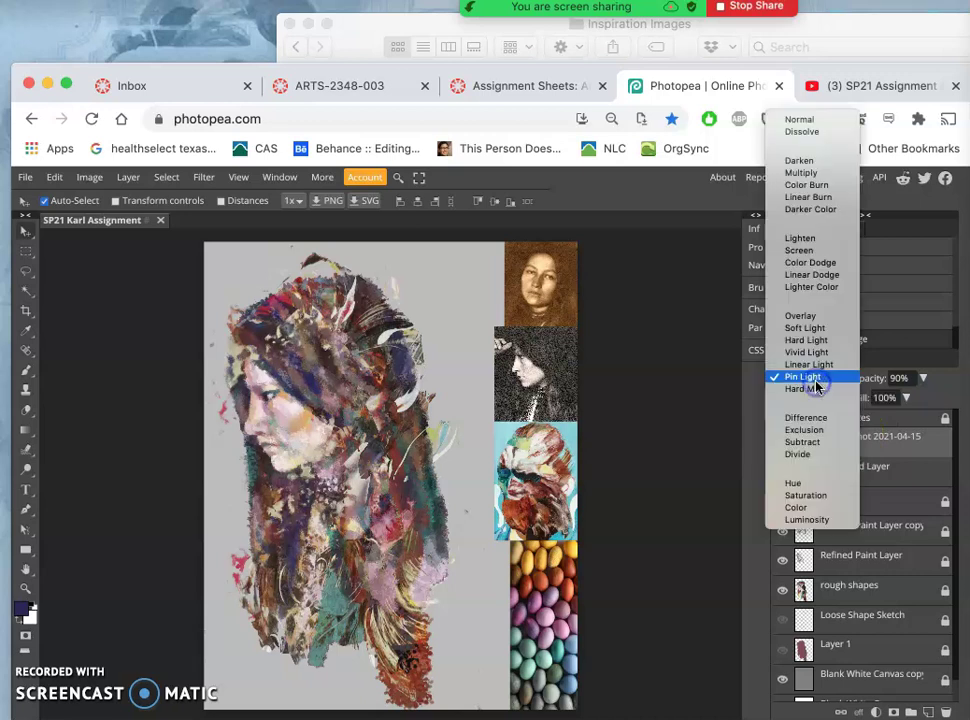
click(810, 328)
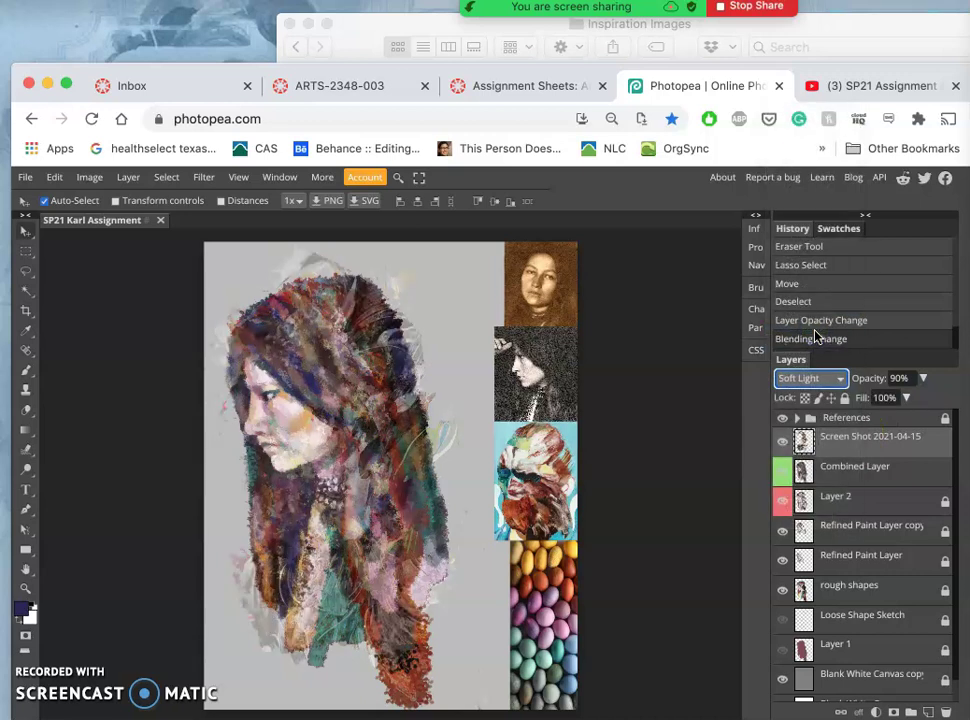
click(810, 378)
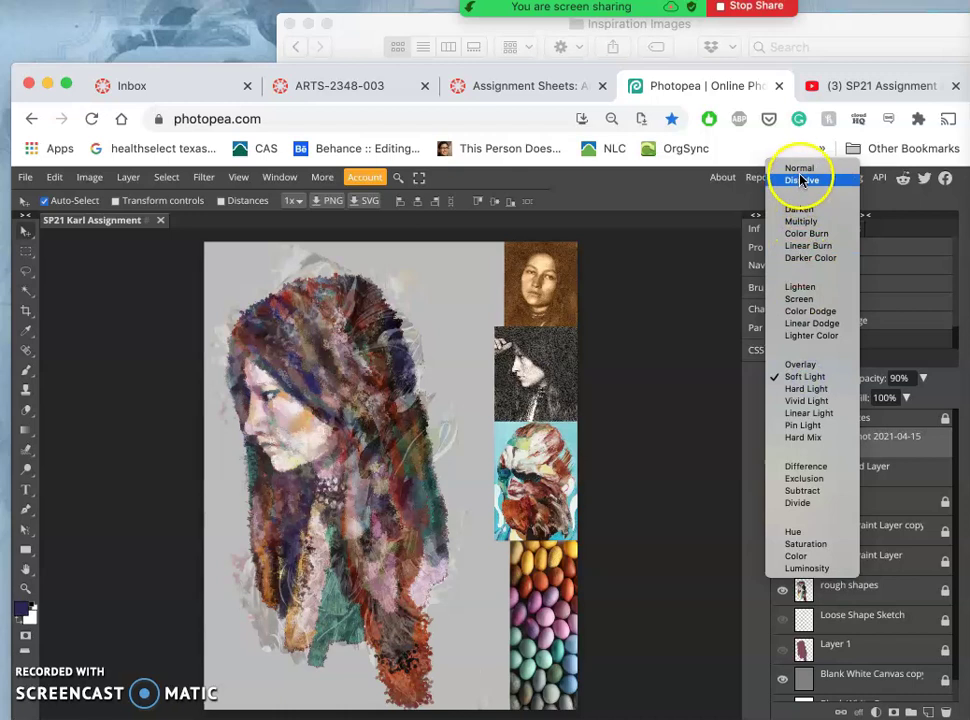
click(800, 167)
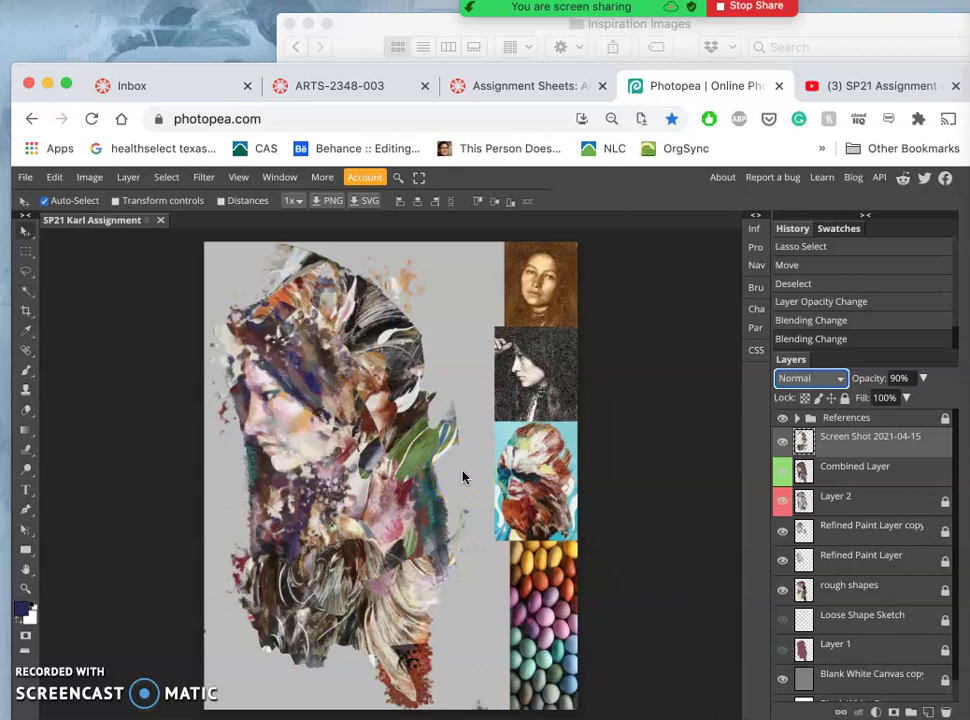
click(800, 378)
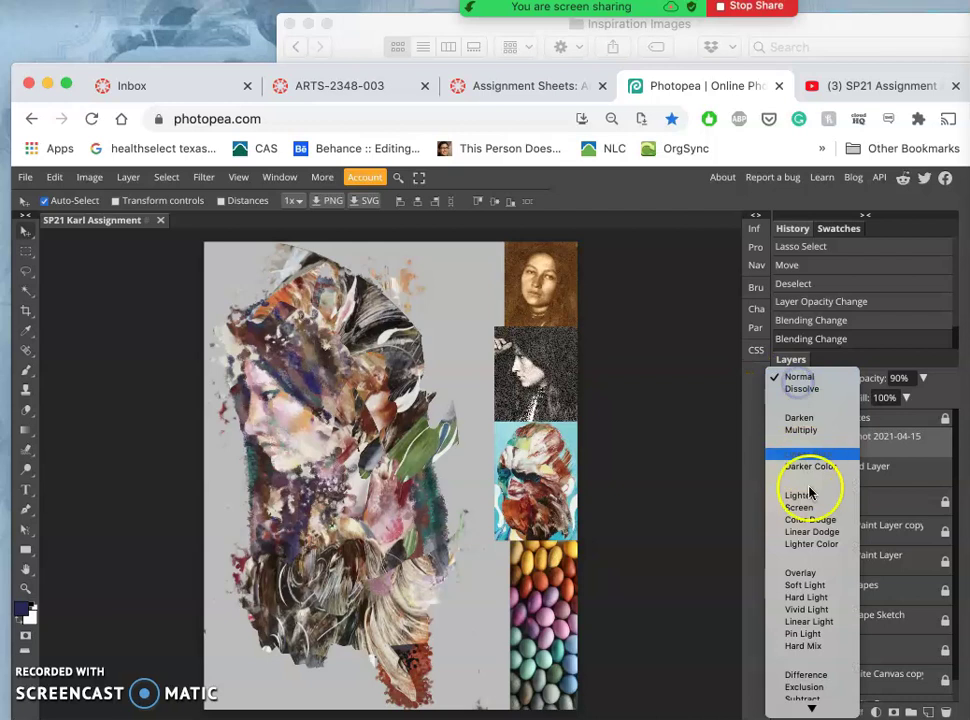
click(804, 634)
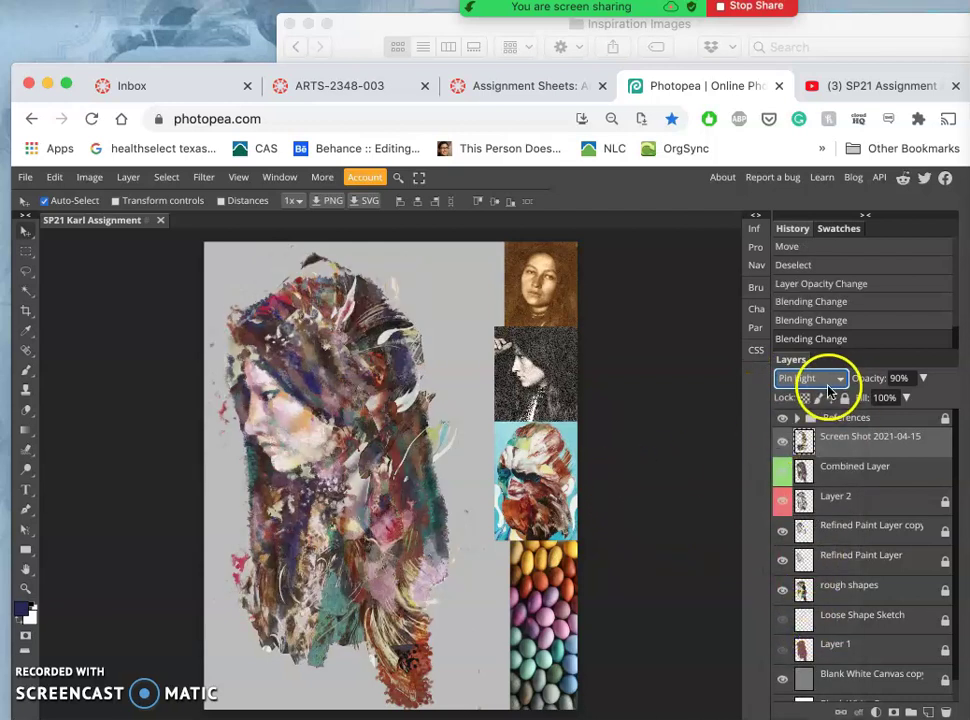
click(922, 378)
drag(918, 400, 938, 401)
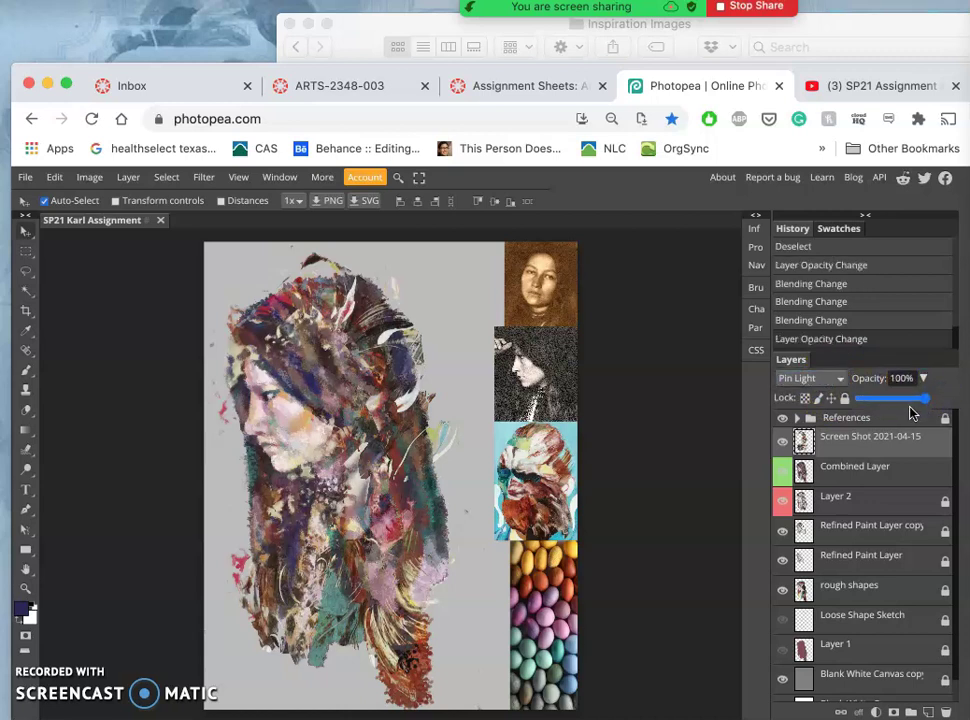
click(890, 381)
Step: Duplicate the Screen Shot layer and set the copy to Overlay blending at 39% opacity
click(851, 452)
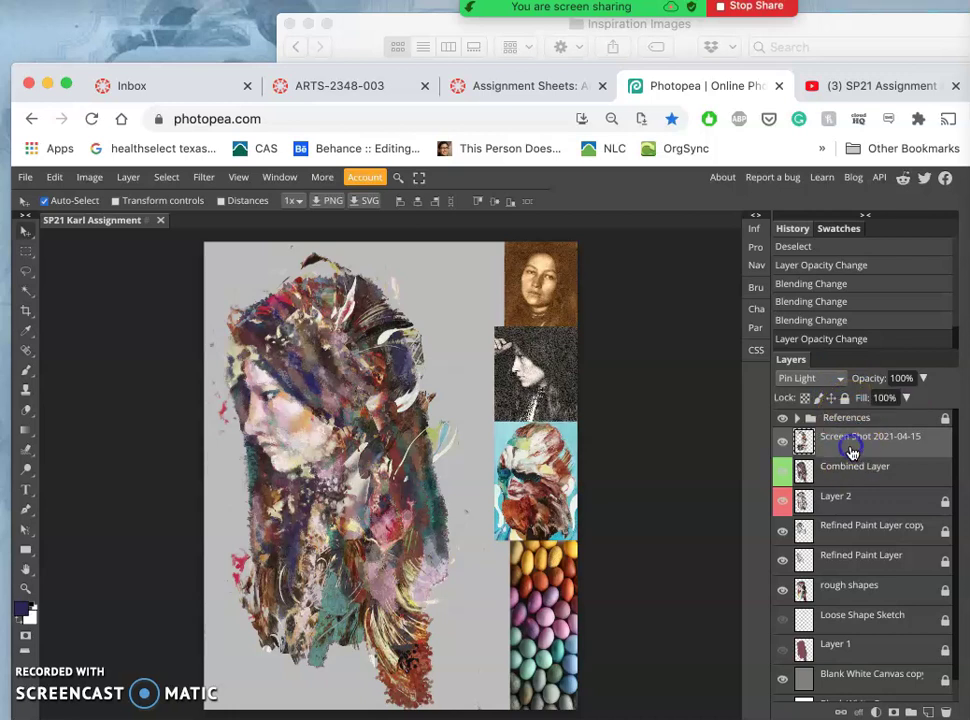
key(super+j)
click(828, 378)
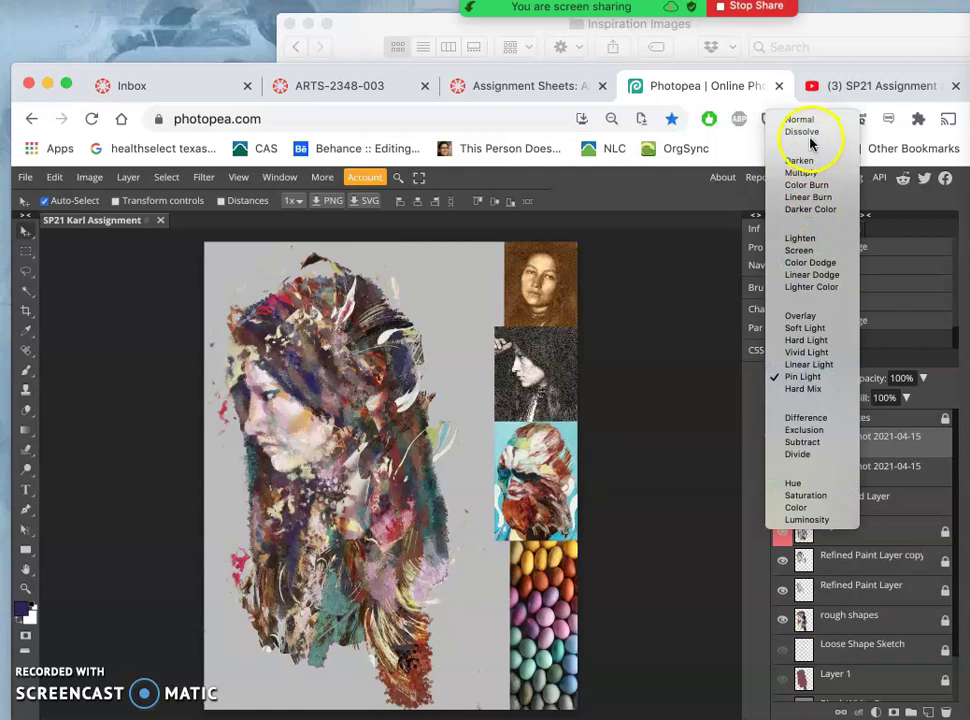
click(805, 316)
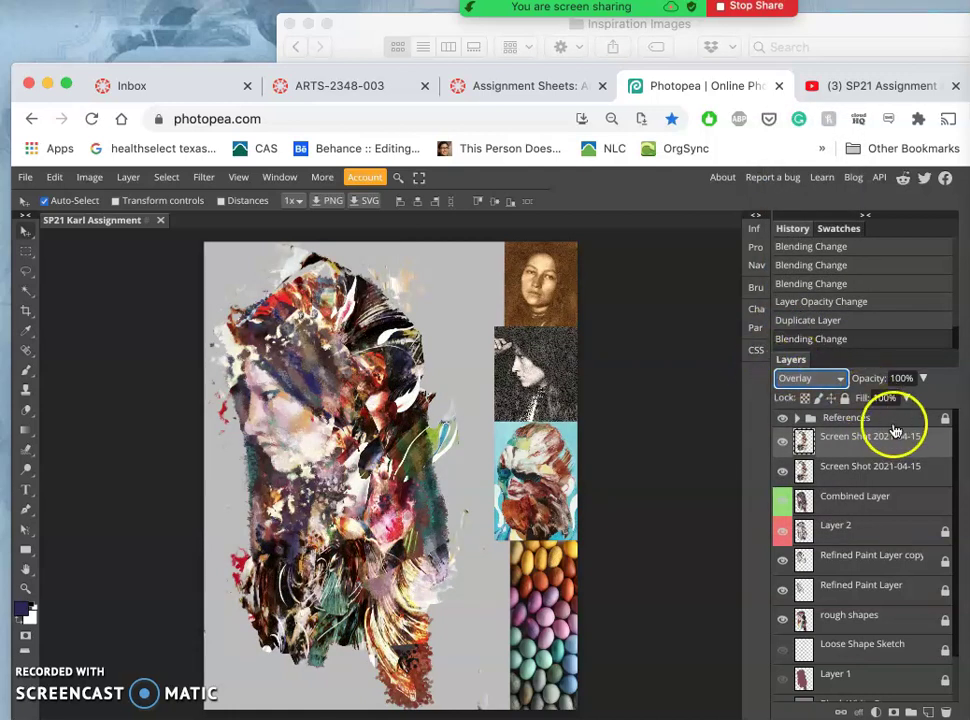
click(923, 378)
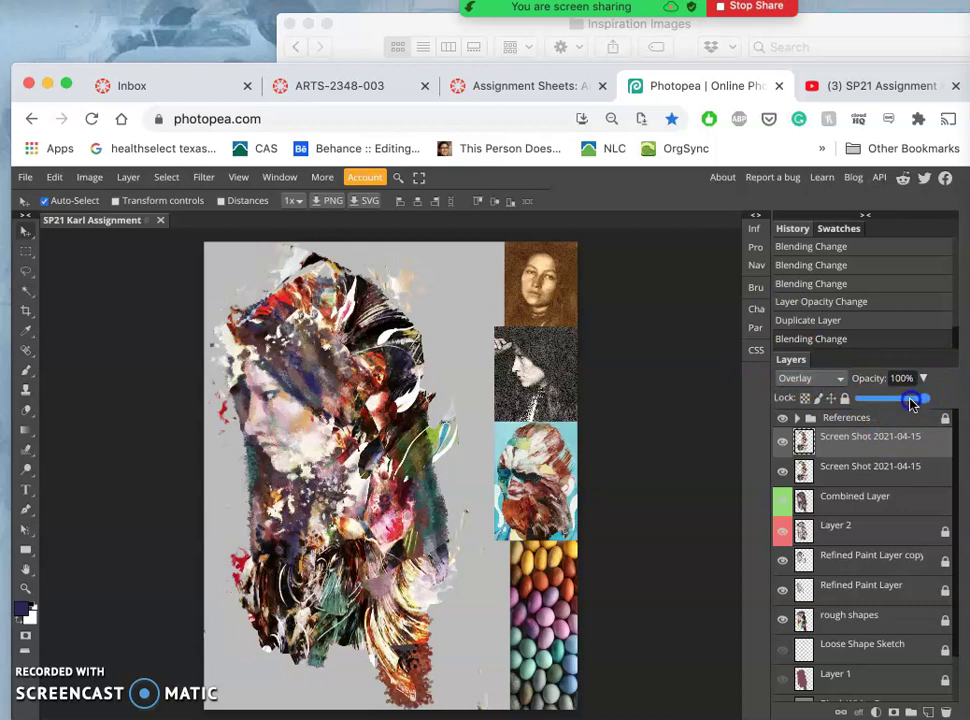
drag(912, 401, 886, 402)
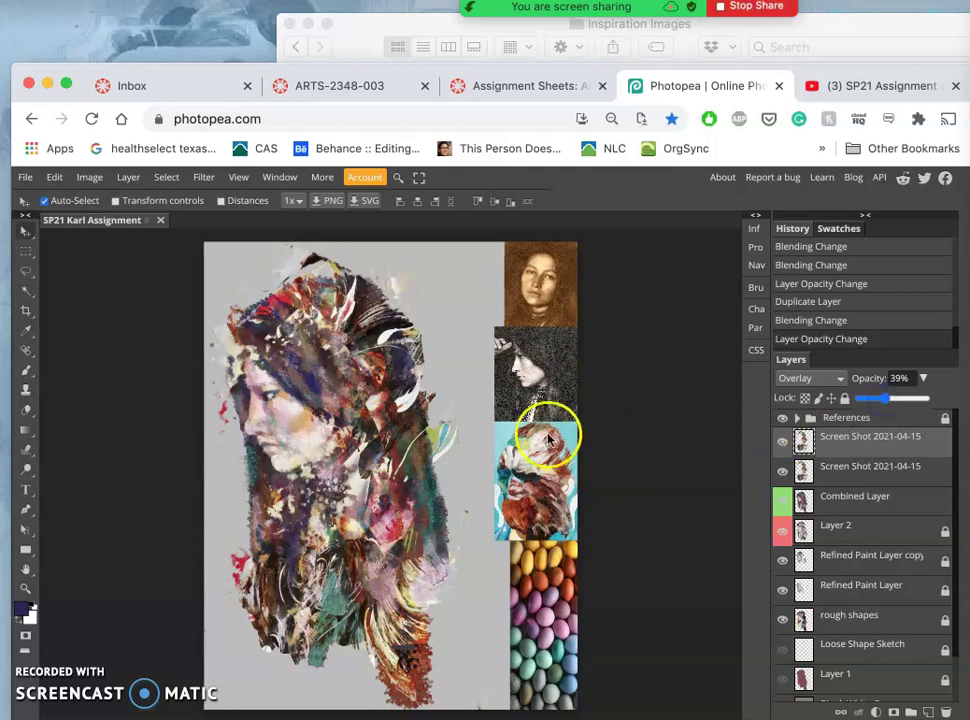
Step: Compare the portrait with the duplicated Overlay layer hidden and shown, leaving it visible
click(784, 443)
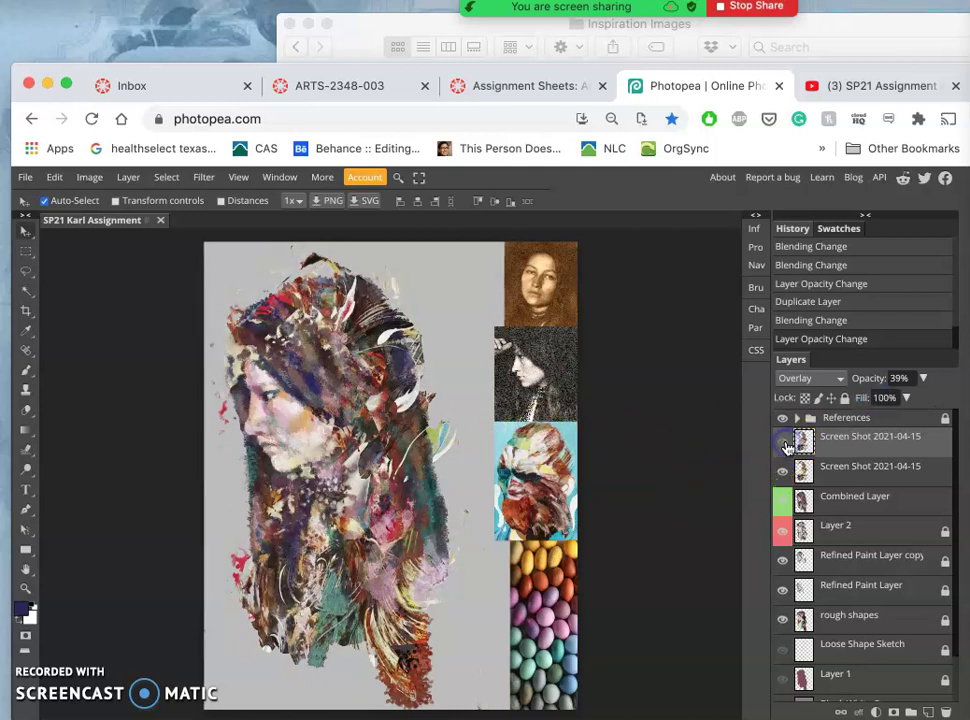
click(784, 443)
click(783, 443)
click(783, 443)
click(783, 443)
click(783, 443)
scroll(441, 476, down, 1)
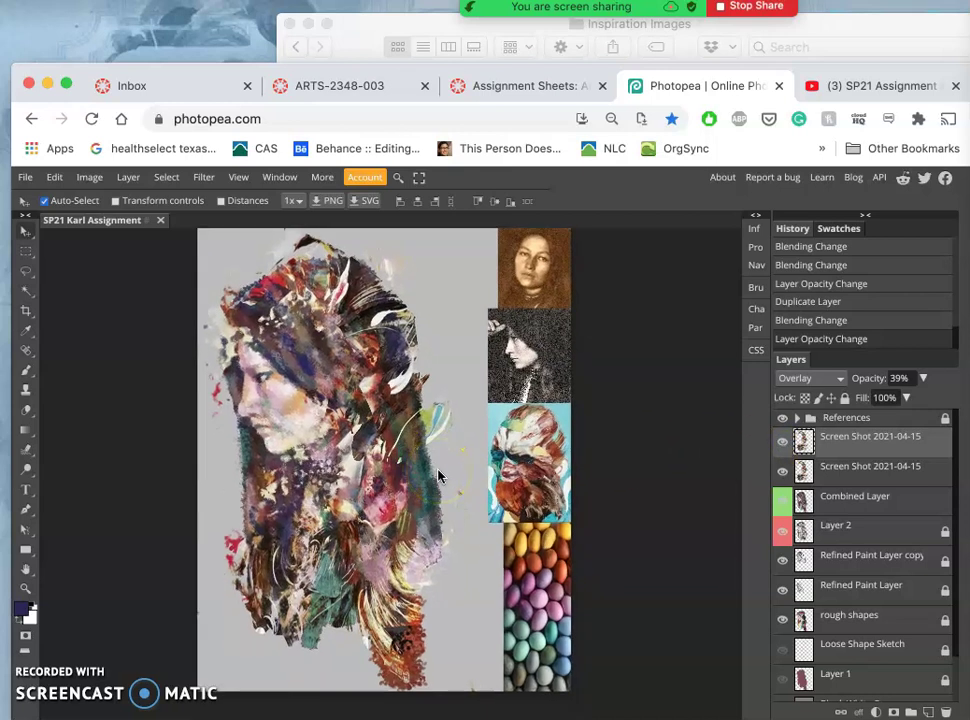
Step: Erase around the reddish hair tip near the canvas bottom on the Combined Layer
click(838, 512)
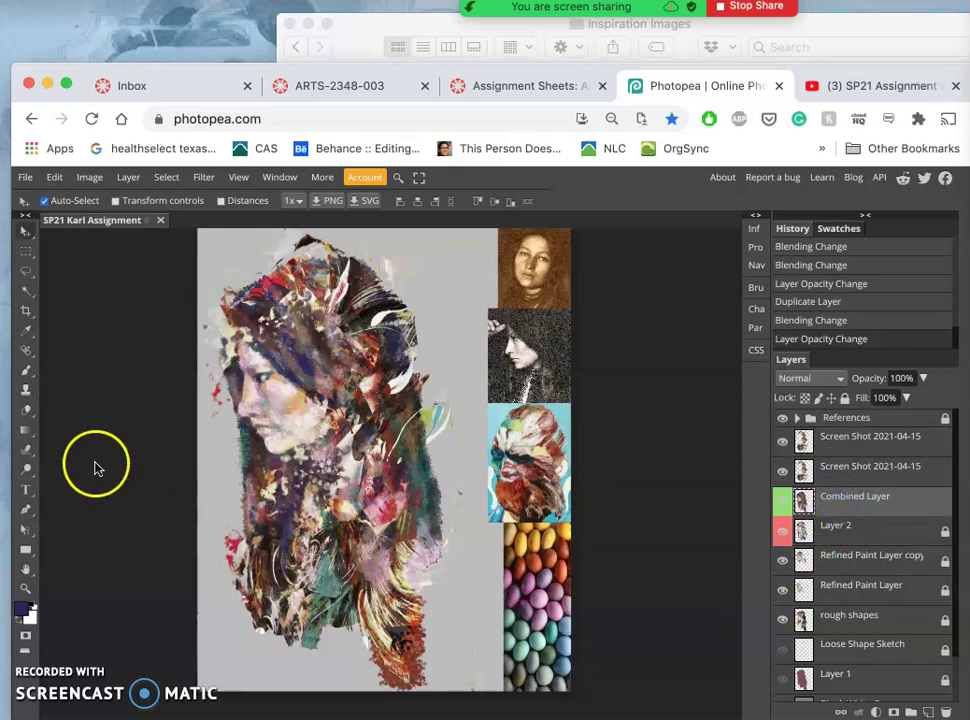
click(27, 410)
drag(379, 677, 388, 681)
click(388, 681)
click(427, 690)
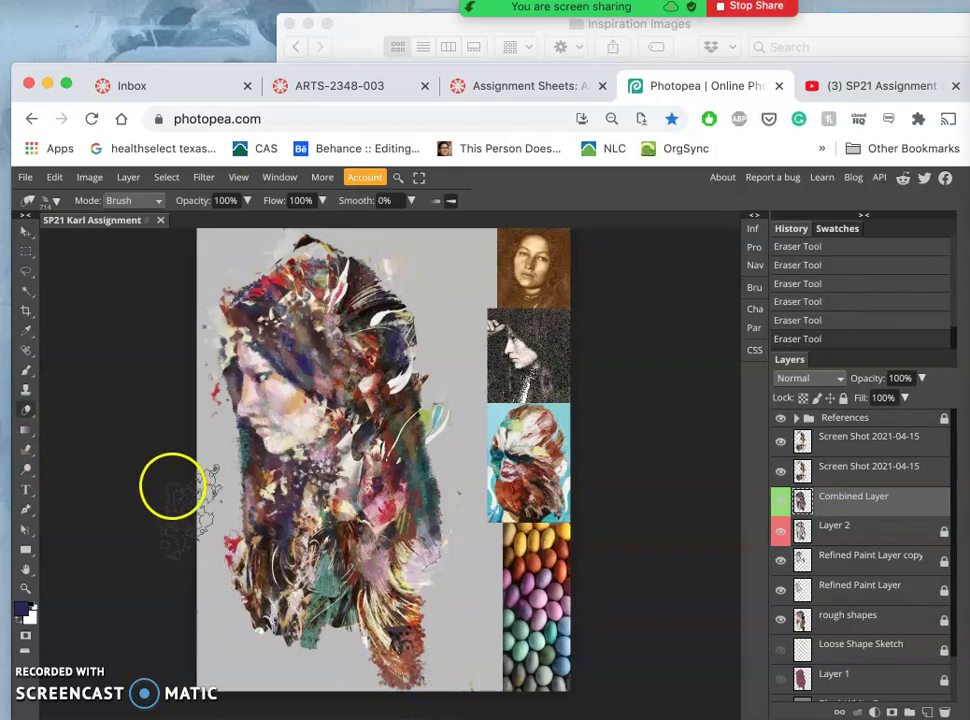
Step: Lasso the reddish hair tip at the canvas bottom and delete the selected area from the Combined Layer
click(27, 268)
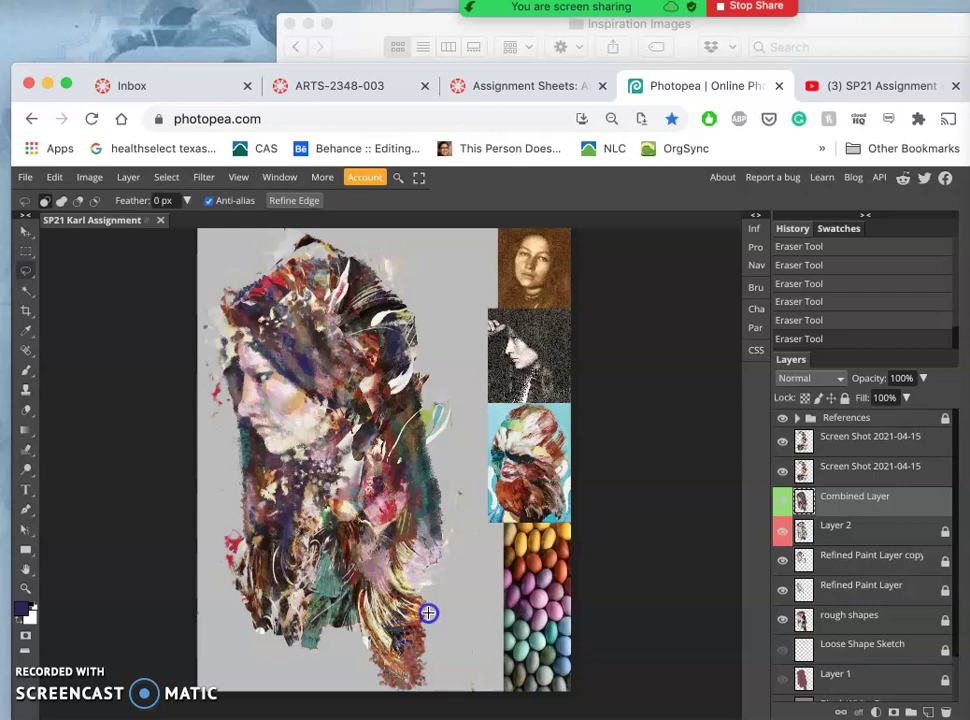
drag(353, 654, 353, 654)
key(Delete)
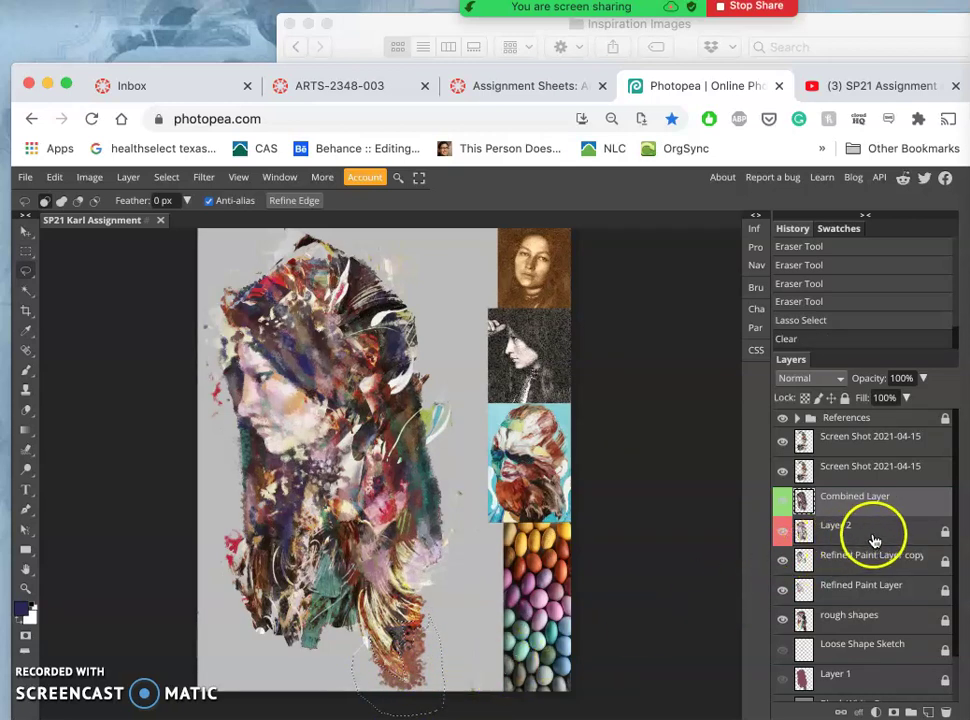
Step: Unlock Layer 2 and the rough shapes layer, delete the lassoed reddish hair tip from both, and deselect
click(946, 536)
click(895, 539)
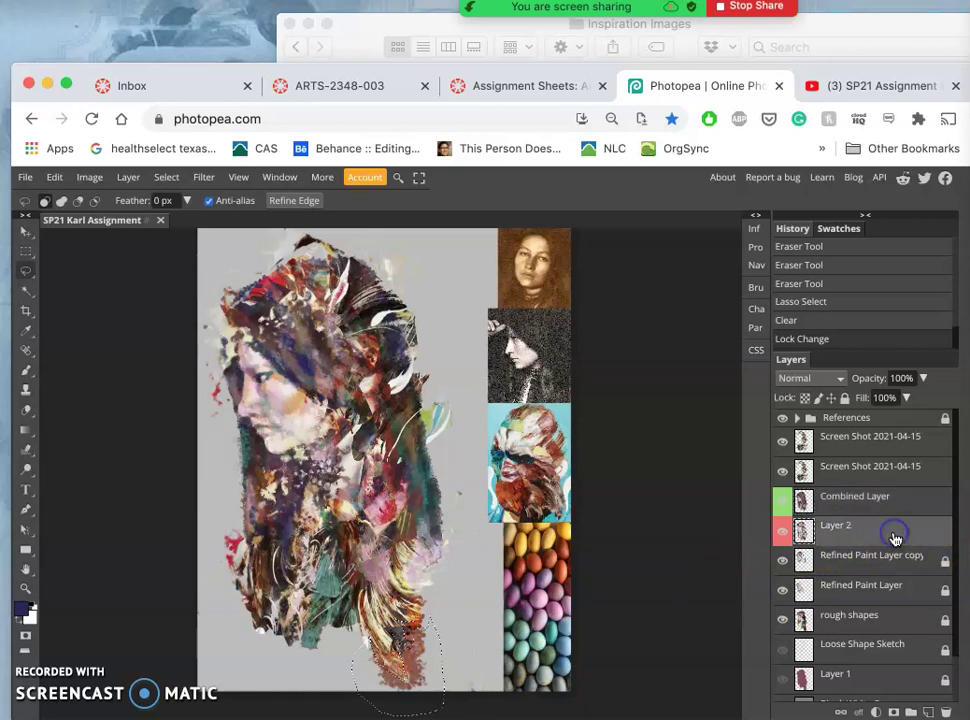
key(Delete)
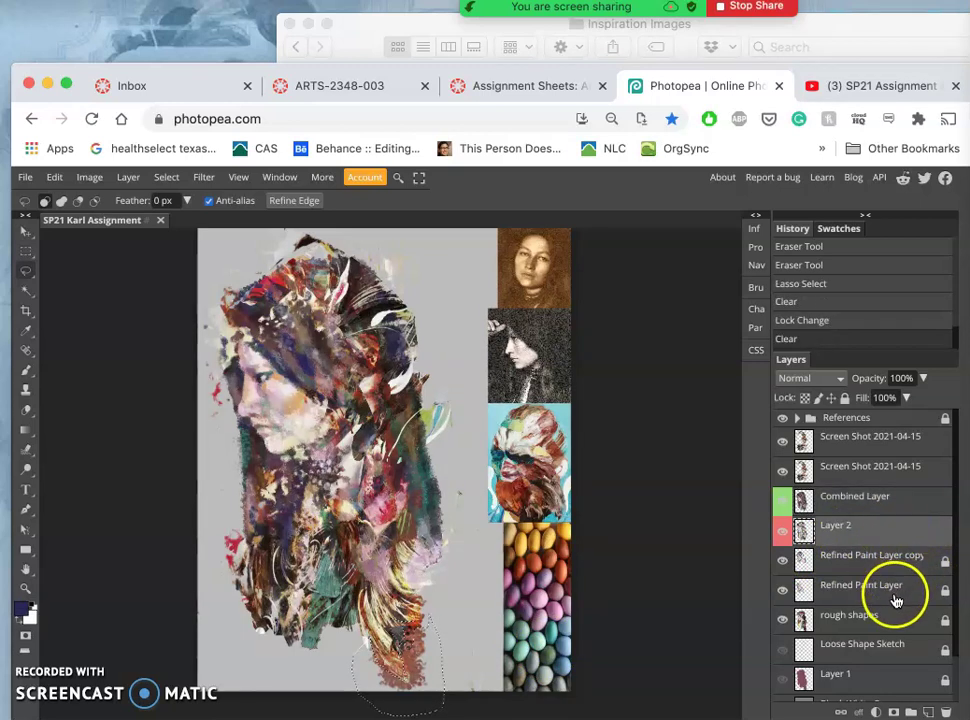
click(889, 626)
click(944, 621)
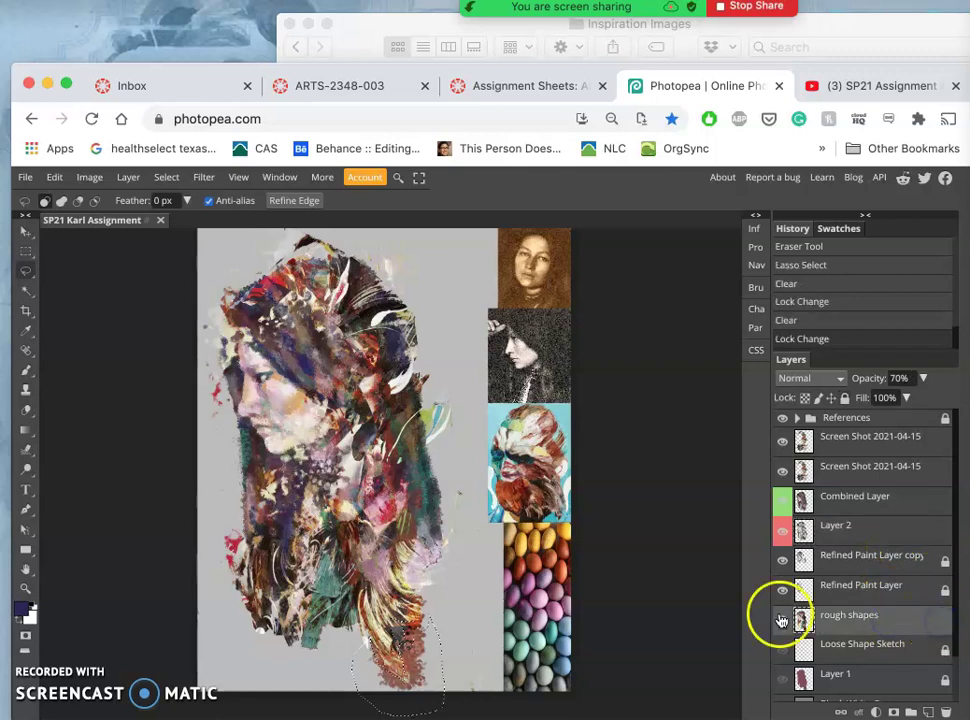
key(Delete)
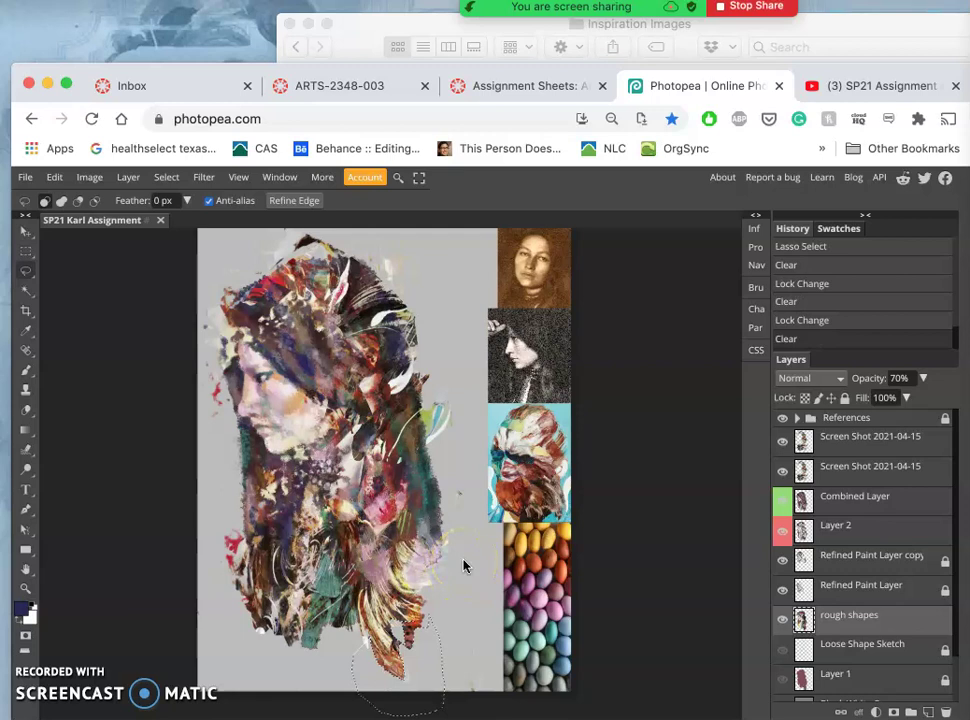
key(super+d)
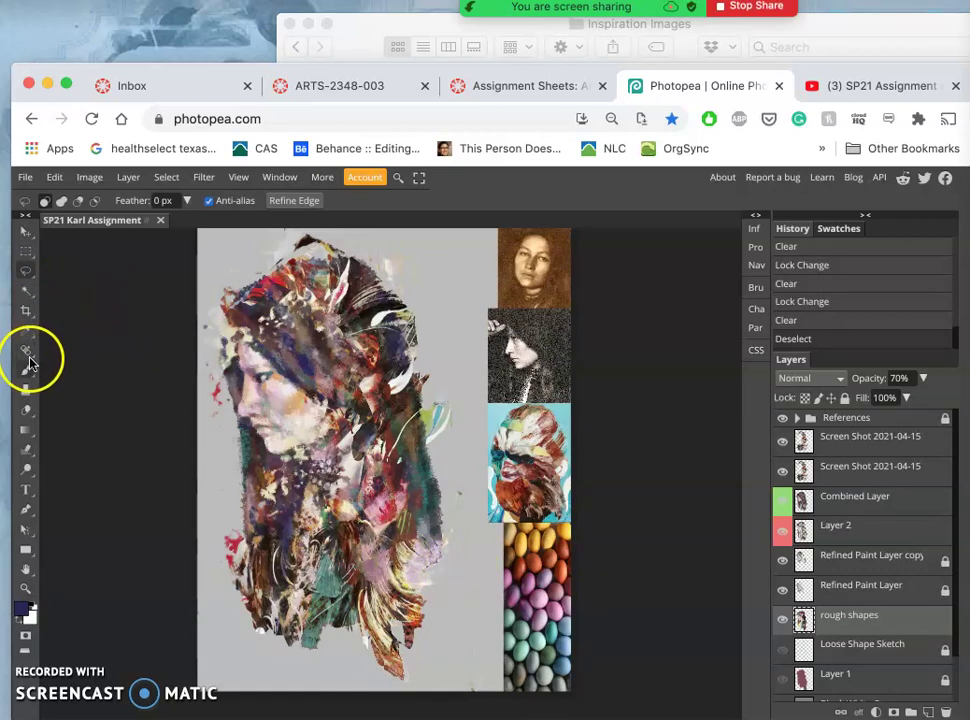
Step: Lasso the strip of stray marks between the figure and the reference images, clear it from both Screen Shot layers, and deselect
click(27, 275)
click(236, 357)
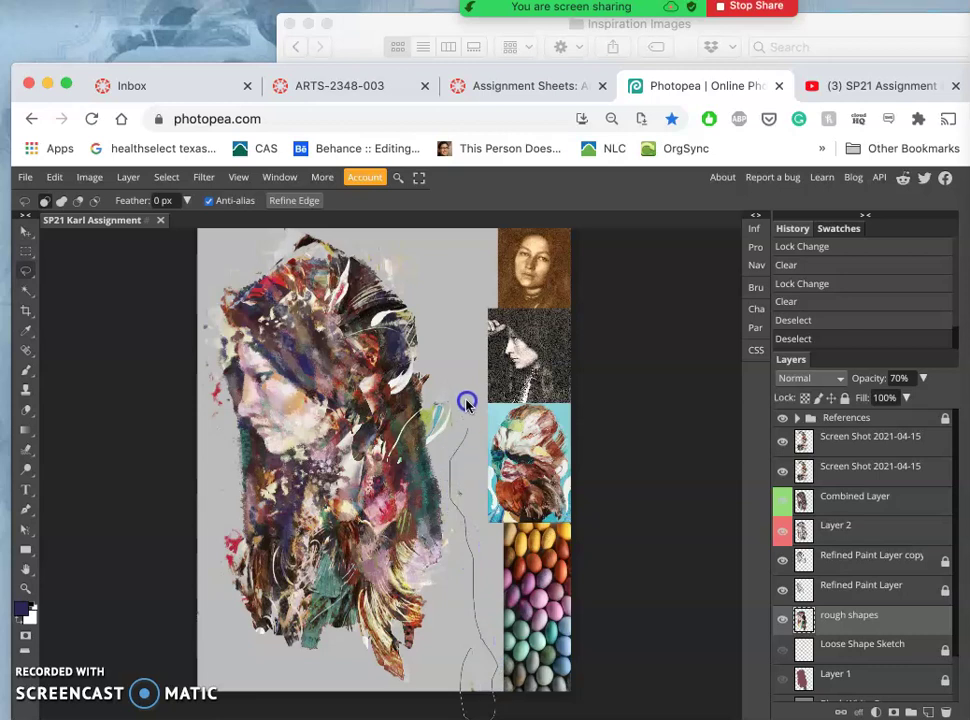
mouse_move(468, 378)
mouse_down()
mouse_move(512, 528)
mouse_move(505, 641)
mouse_move(466, 640)
mouse_up()
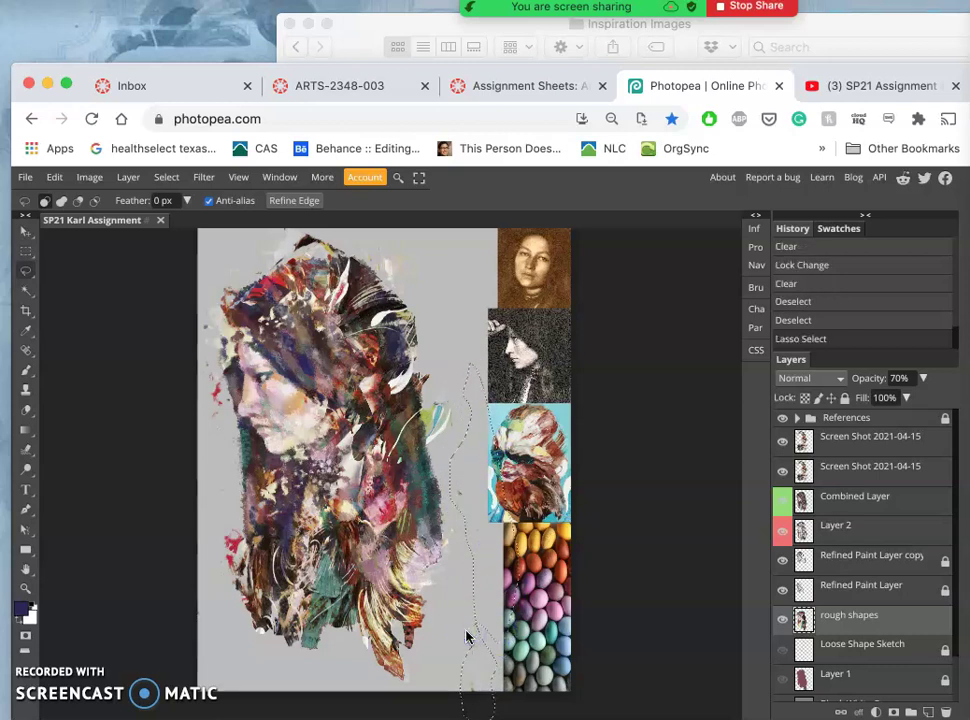
click(868, 470)
key(Delete)
click(877, 440)
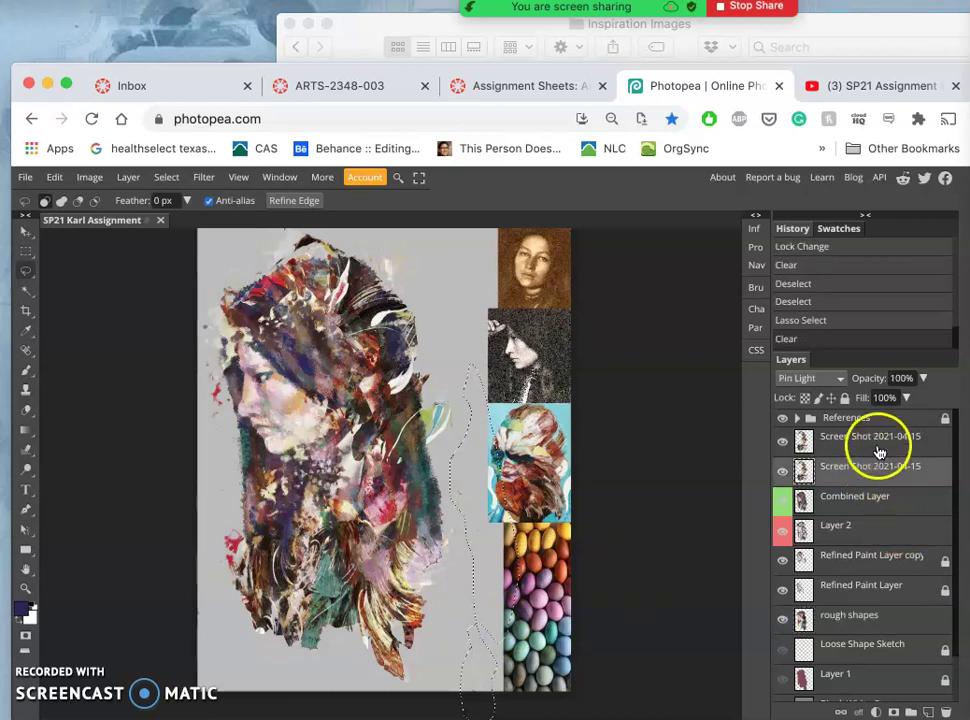
key(Delete)
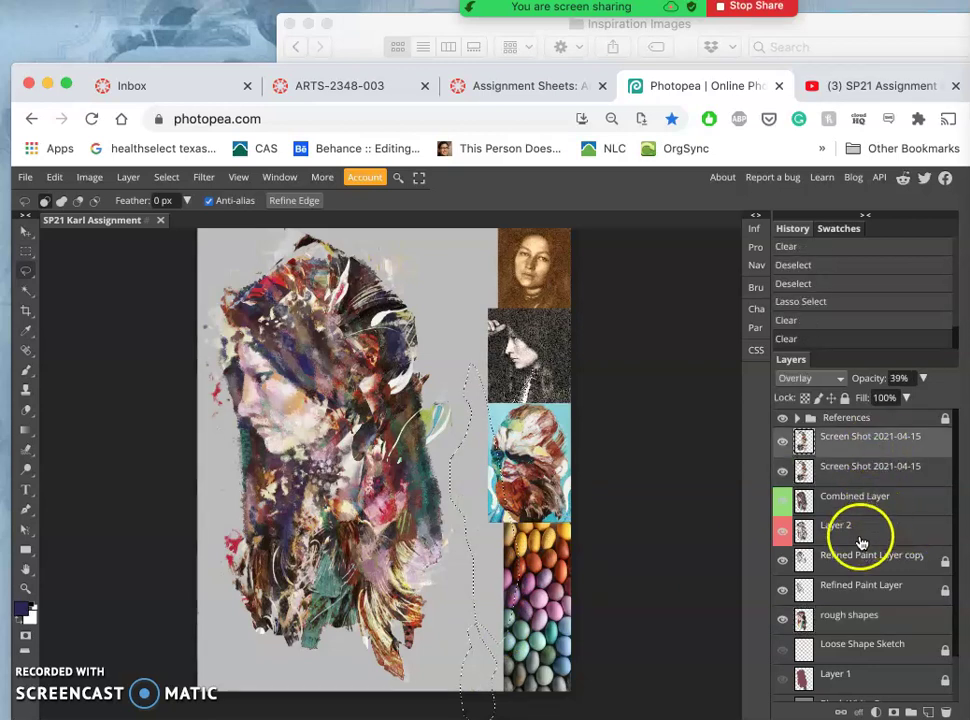
click(869, 619)
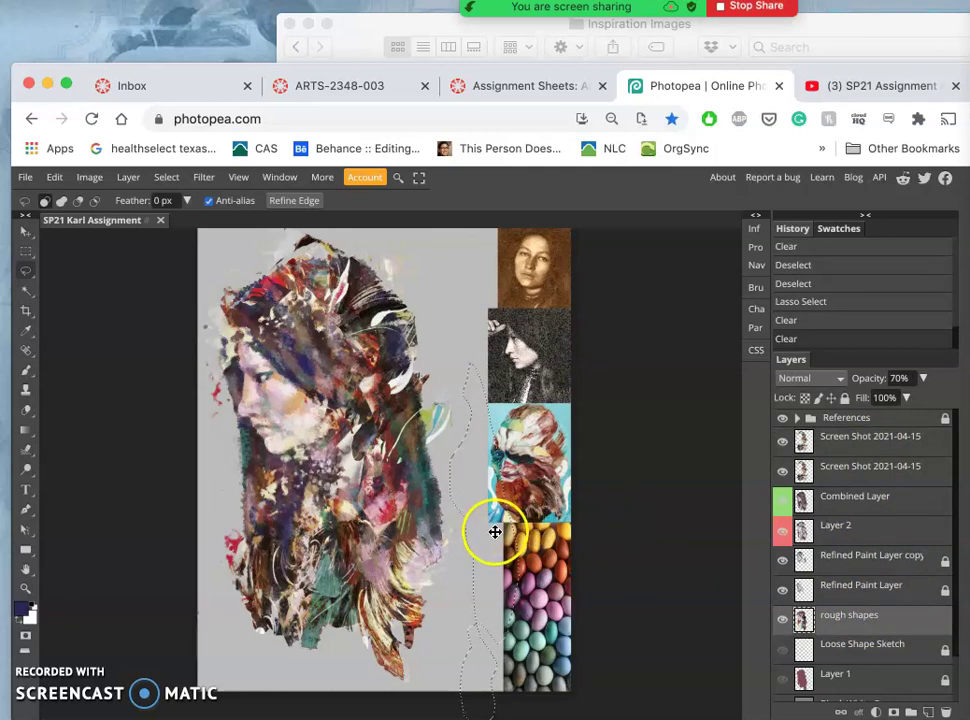
key(super+d)
Step: Erase parts of the Overlay Screen Shot layer over the neck and the lower hair
scroll(453, 548, up, 1)
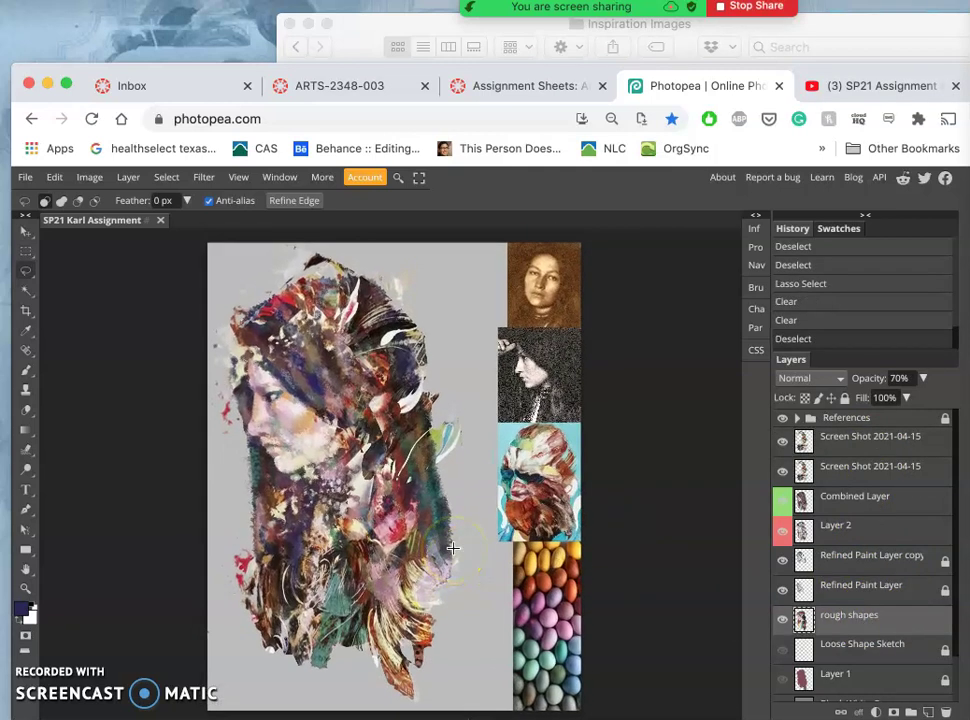
scroll(453, 548, left, 1)
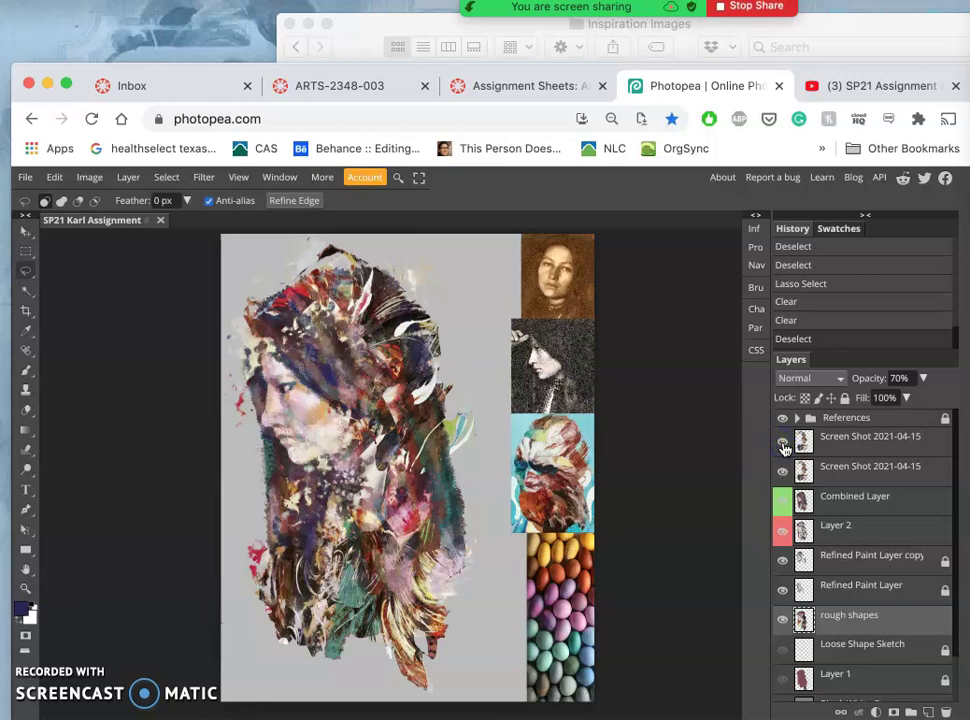
click(858, 452)
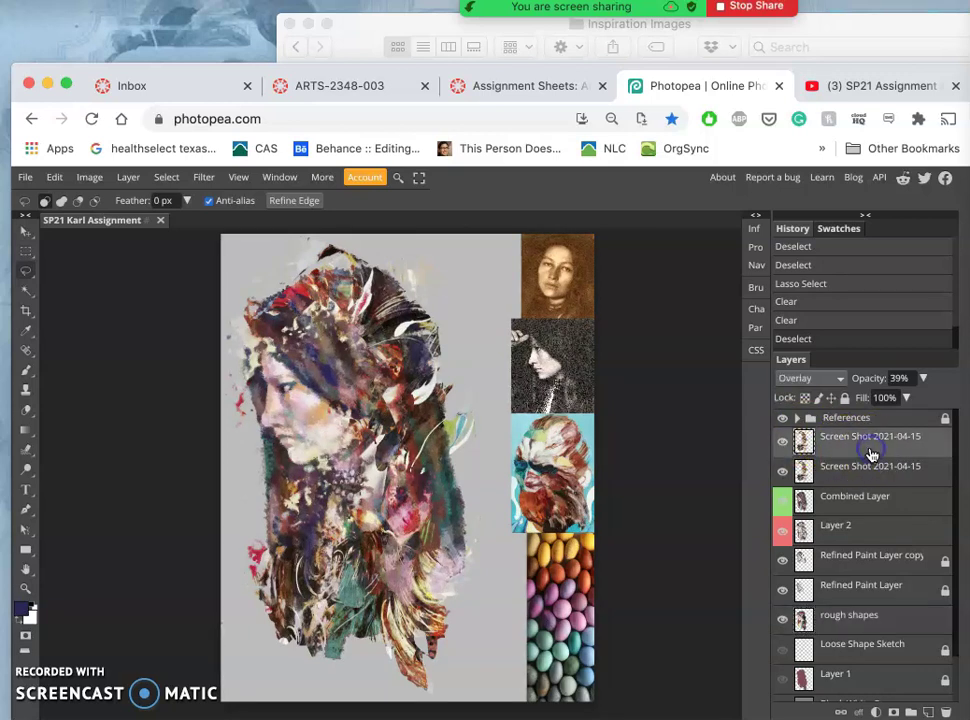
click(783, 441)
click(783, 441)
click(28, 411)
mouse_move(305, 440)
mouse_down()
mouse_move(362, 474)
mouse_move(359, 465)
mouse_up()
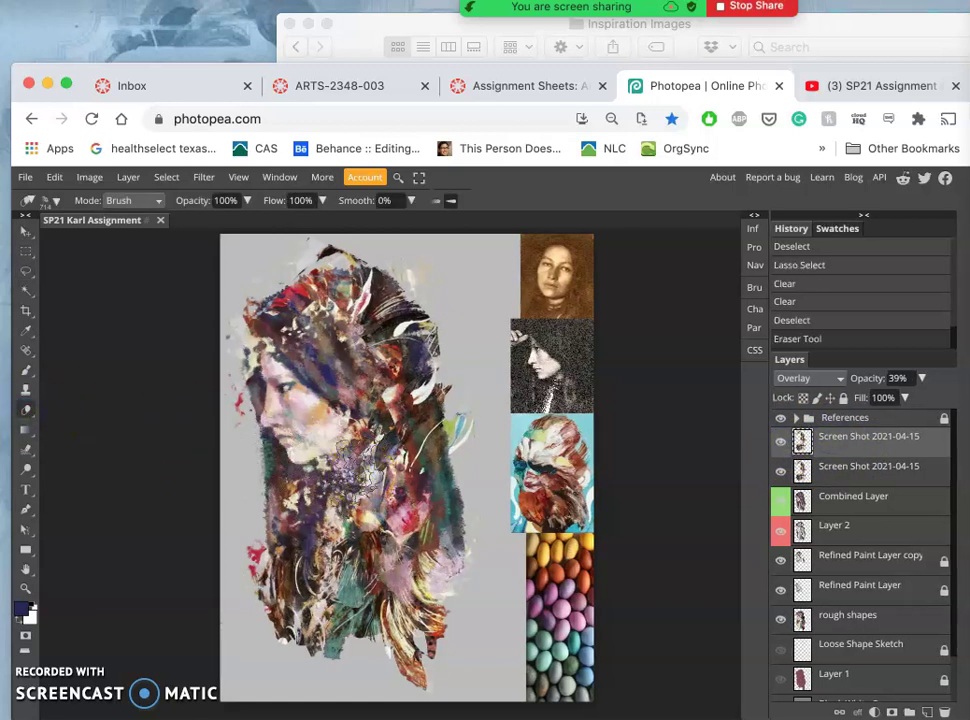
click(336, 540)
click(330, 555)
click(329, 575)
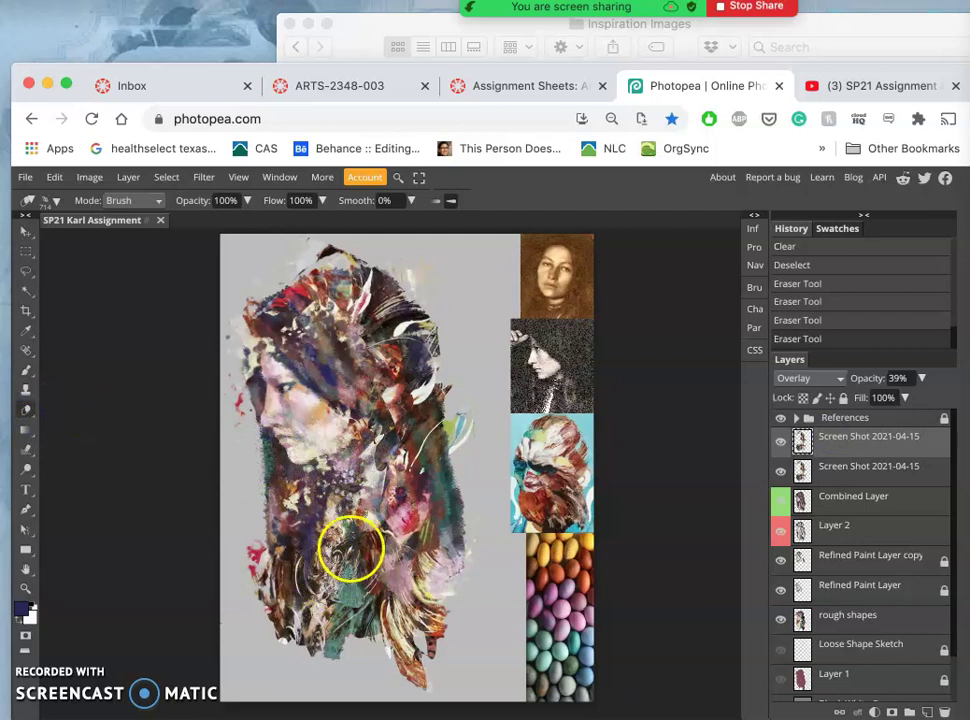
Step: Erase parts of the Pin Light Screen Shot layer over the neck and the hair behind the head
click(829, 470)
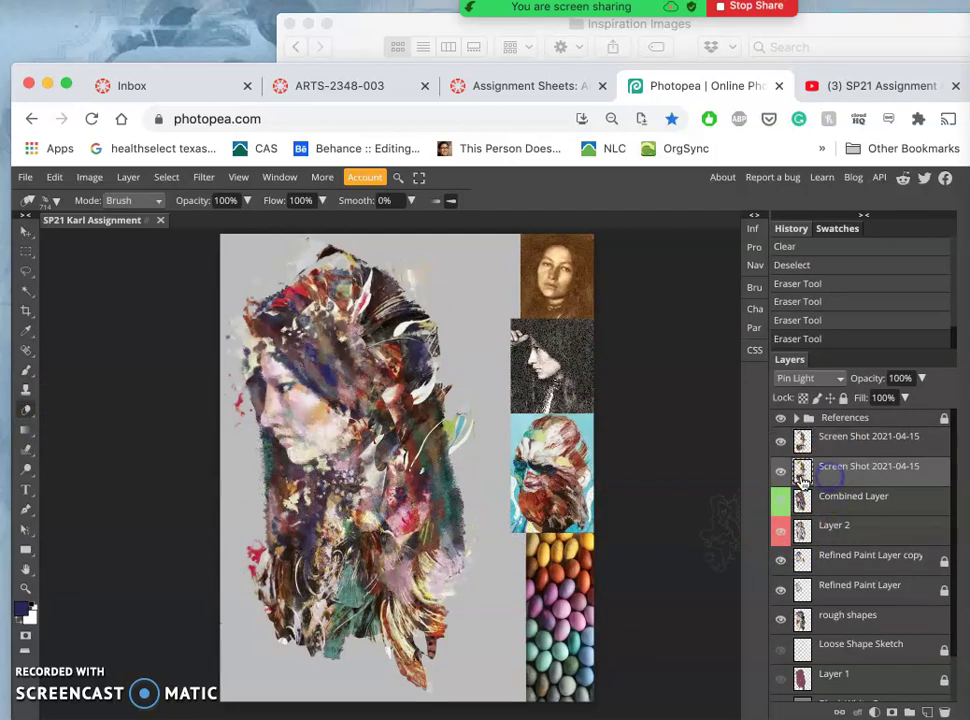
click(355, 460)
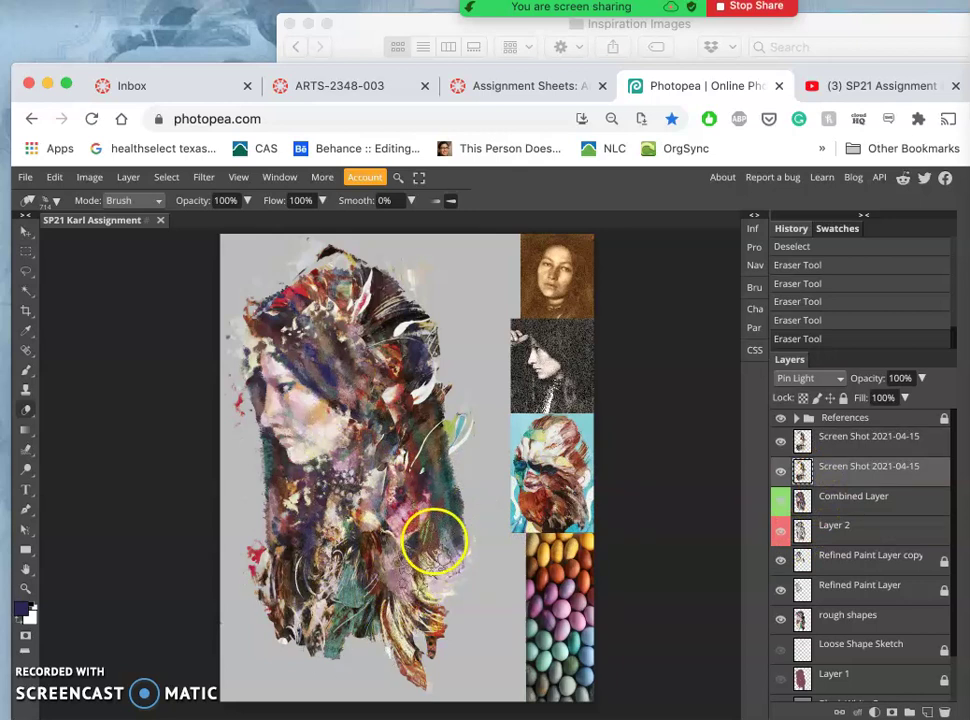
drag(418, 352, 427, 412)
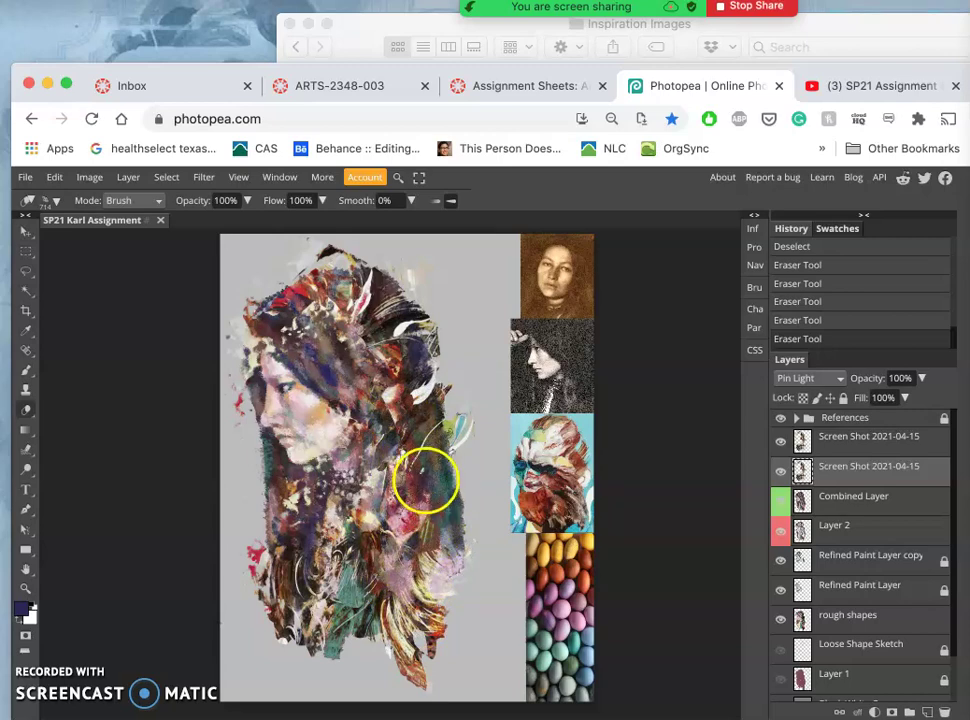
Step: Paint a sampled red on the Combined Layer into the gap between the lower hair tips, using the brush at 41% opacity
scroll(425, 480, up, 6)
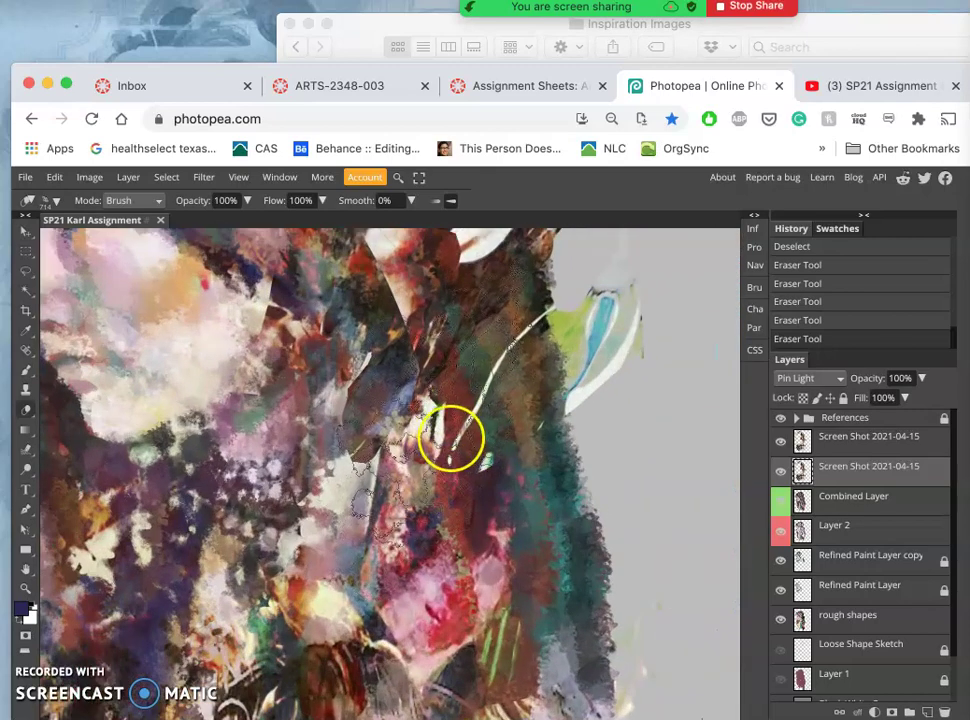
scroll(455, 444, down, 5)
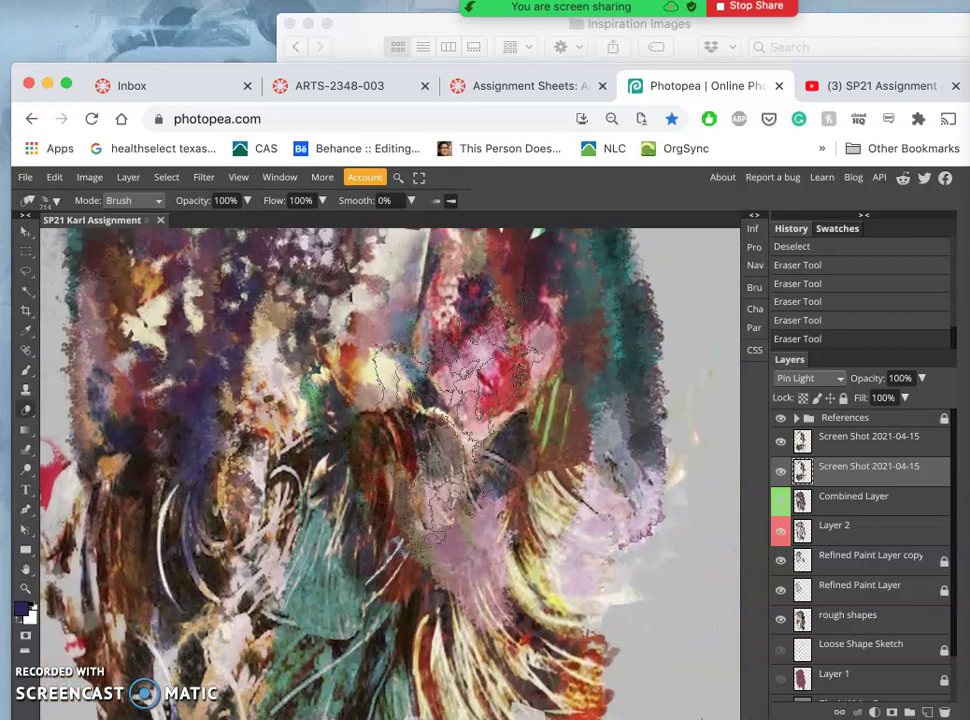
scroll(452, 440, down, 5)
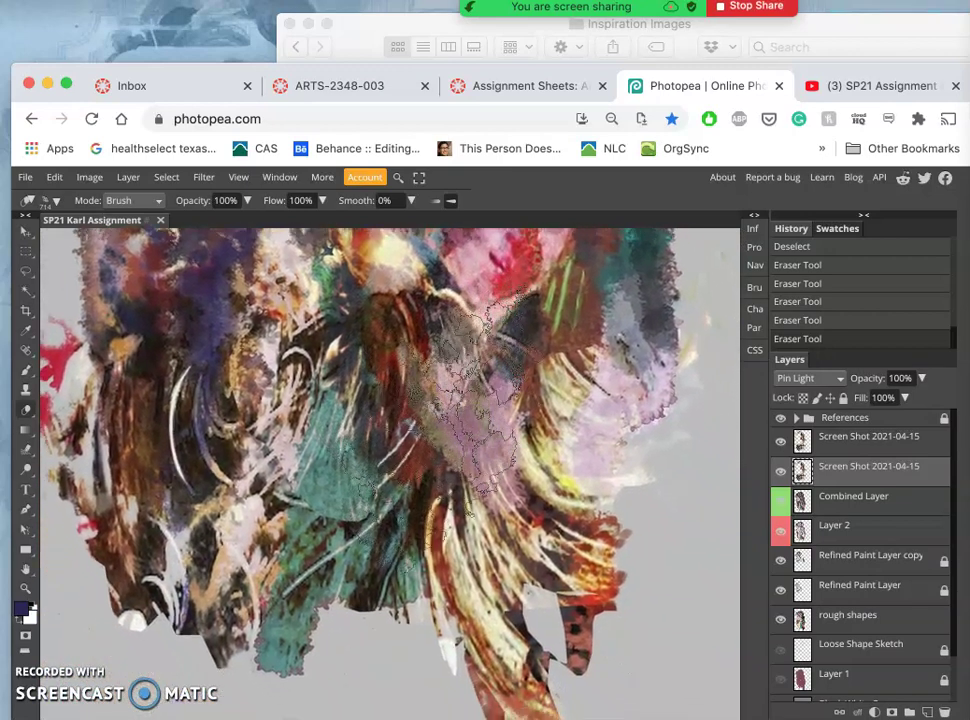
scroll(452, 440, down, 2)
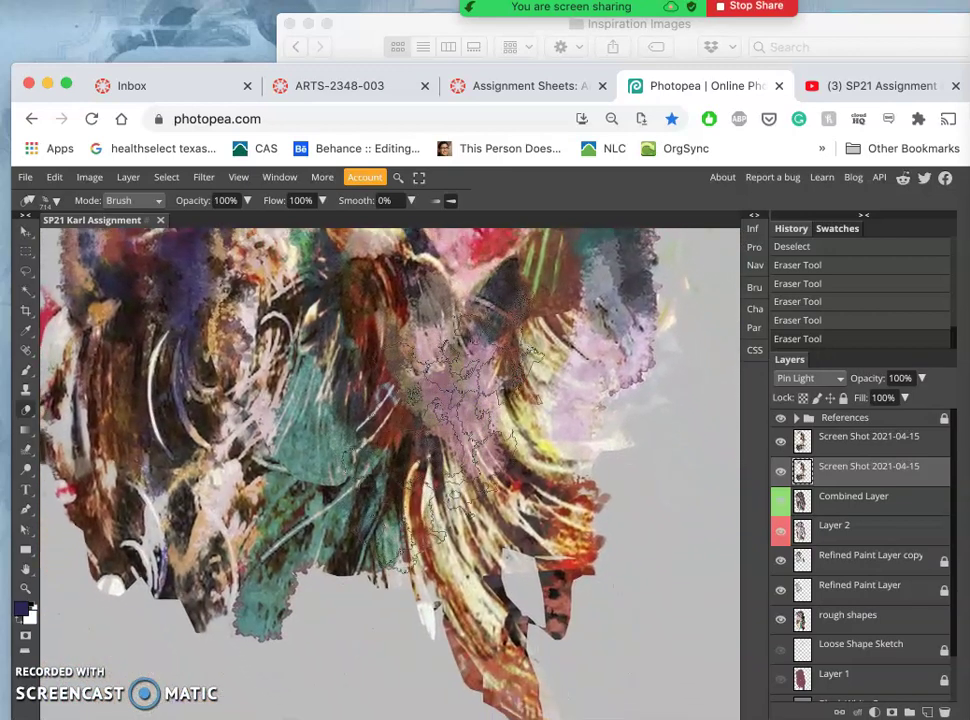
click(26, 370)
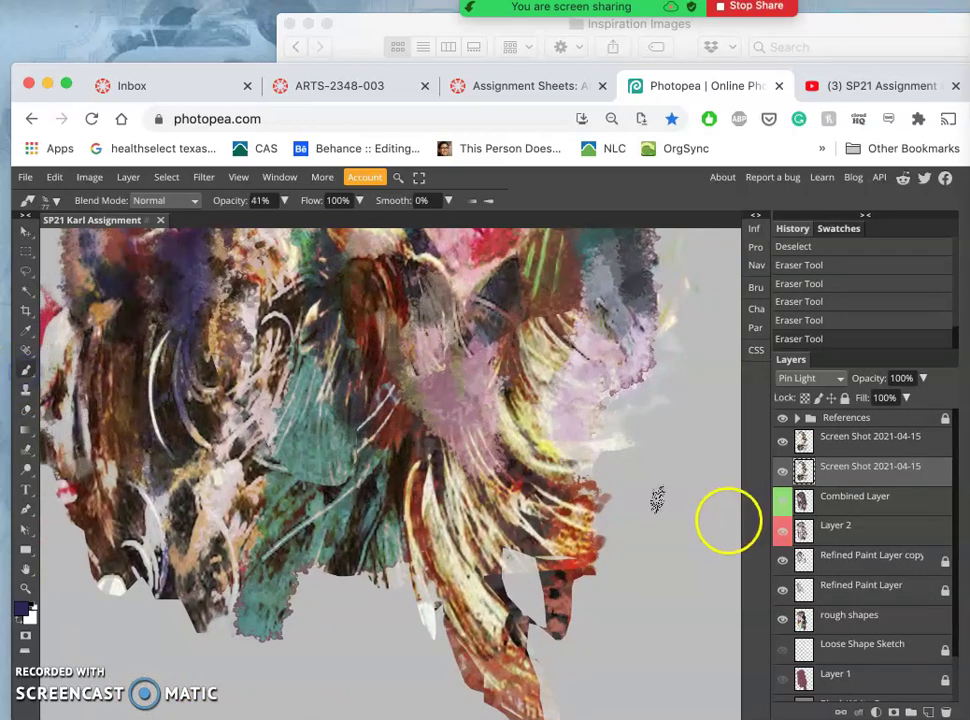
click(851, 496)
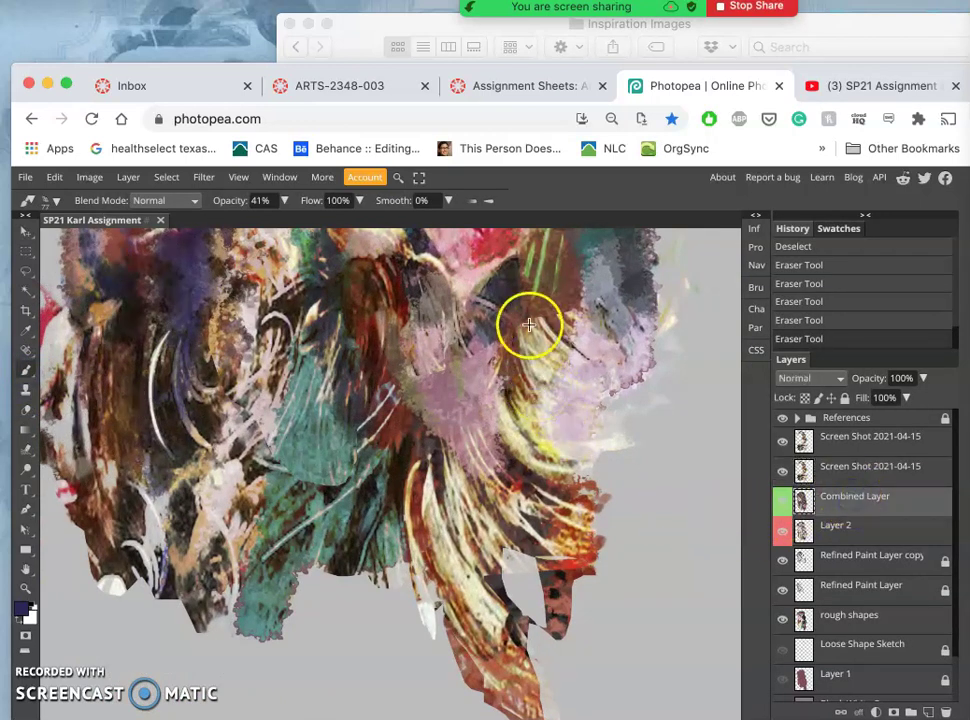
alt+click(493, 247)
click(514, 561)
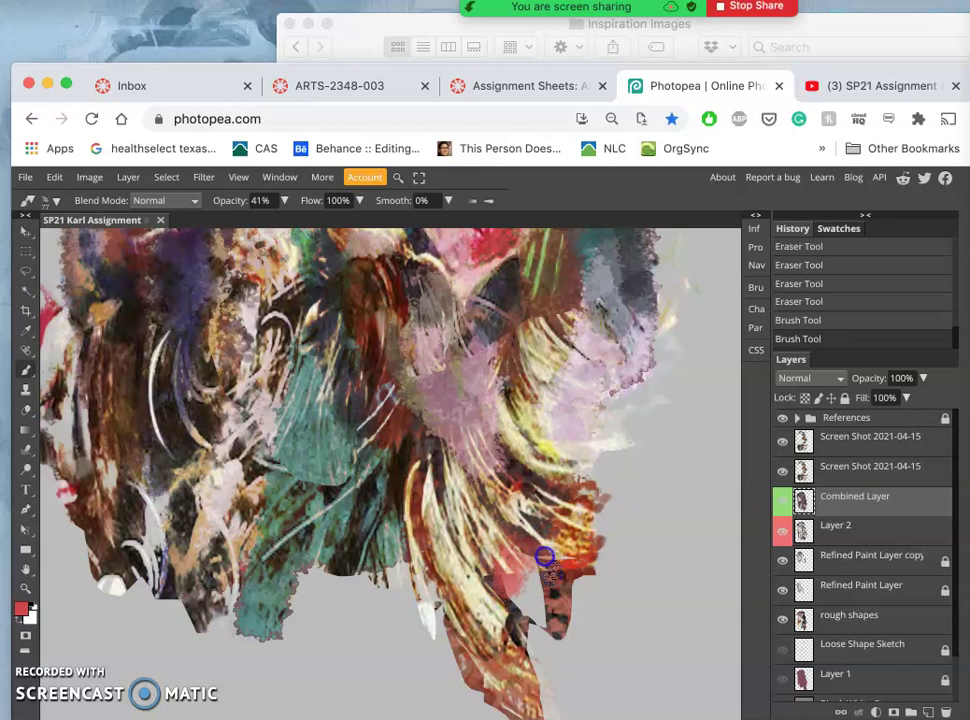
mouse_move(544, 556)
mouse_down()
mouse_move(611, 274)
mouse_move(598, 250)
mouse_move(563, 459)
mouse_move(512, 568)
mouse_up()
Step: Sample a grey-blue and a dark tone from the painting and brush them into the gap between the hair tips
alt+click(598, 251)
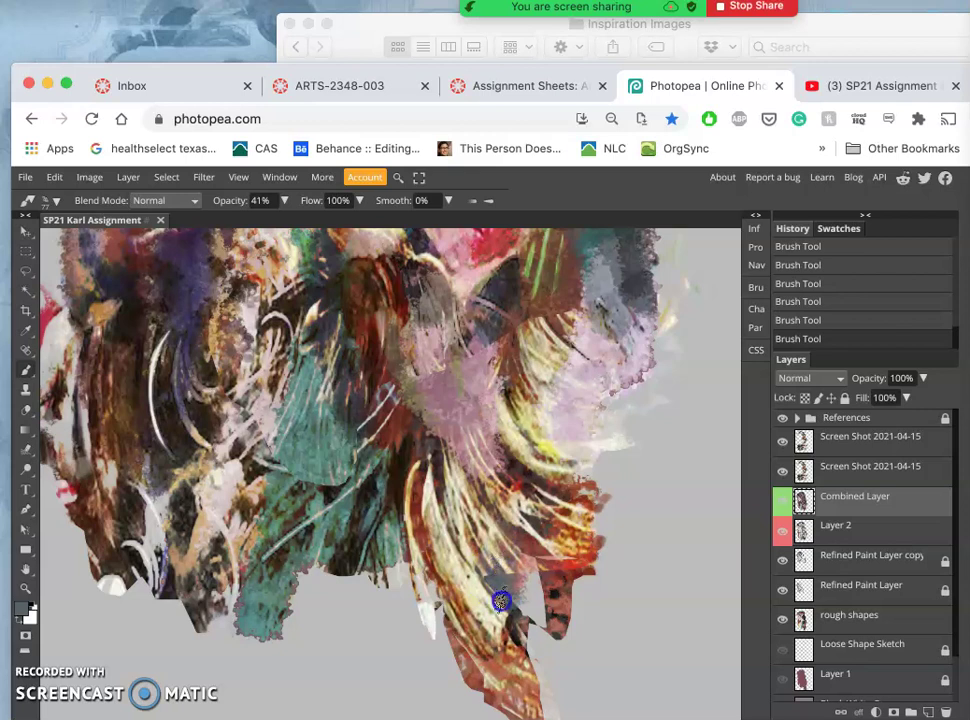
alt+click(184, 300)
drag(462, 622, 490, 598)
drag(498, 537, 403, 477)
Step: Brush sampled color beside the lower hair tips on the Overlay and Pin Light Screen Shot layers
click(840, 445)
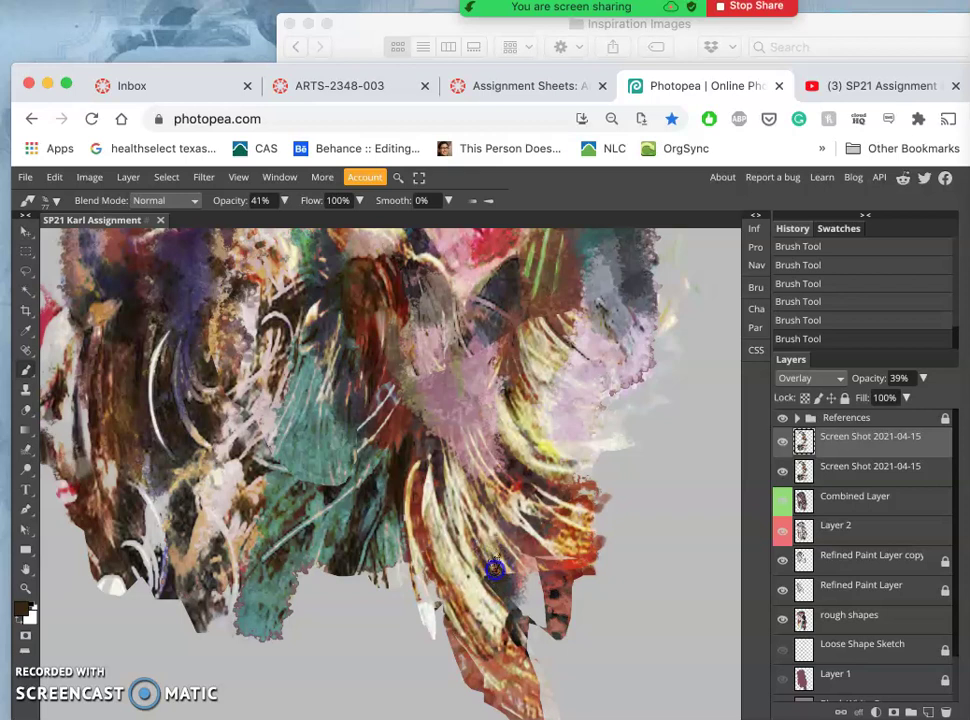
click(838, 466)
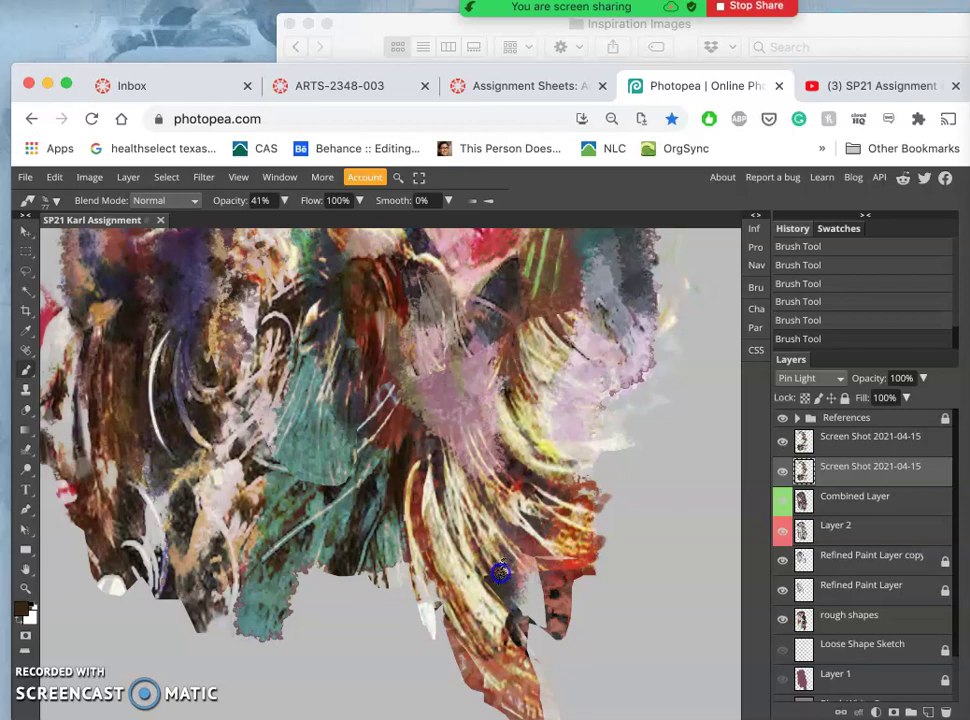
mouse_move(562, 518)
mouse_down()
mouse_move(587, 543)
mouse_move(588, 558)
mouse_move(509, 590)
mouse_up()
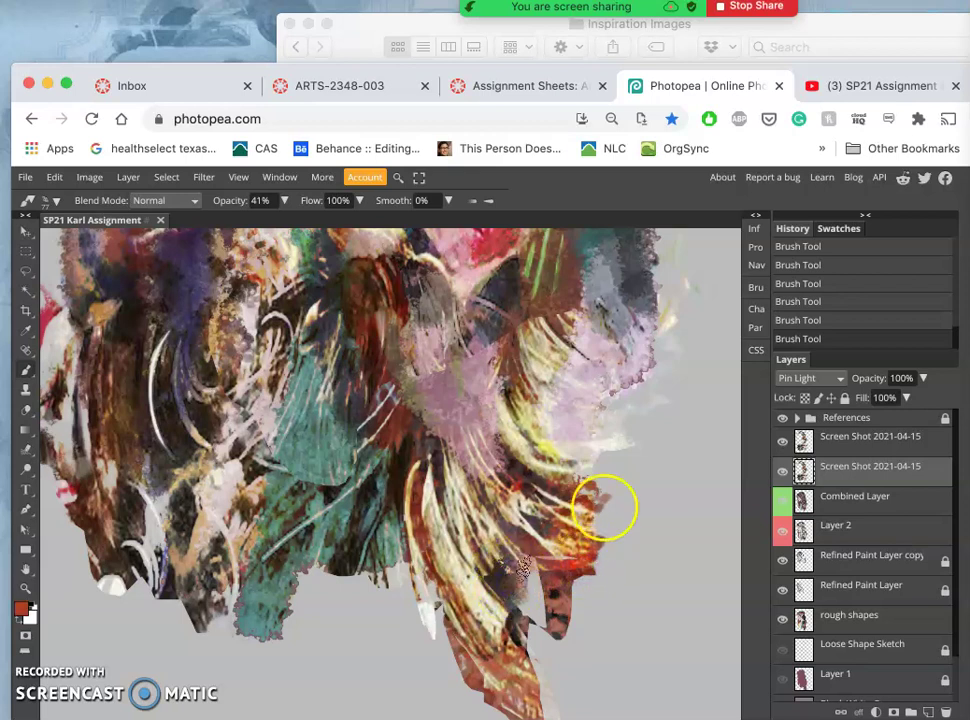
Step: Paint sampled orange-red and red strokes on the Combined Layer over the lower hair tips and the gap between them
click(822, 500)
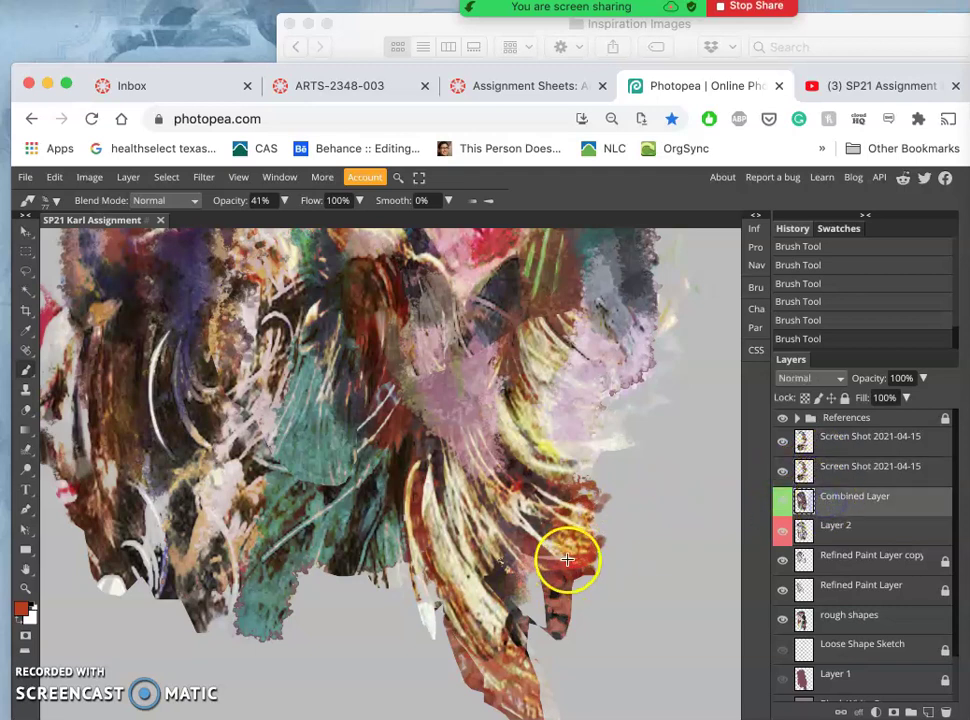
drag(569, 558, 570, 567)
mouse_move(507, 570)
mouse_down()
mouse_move(474, 550)
mouse_move(472, 562)
mouse_move(541, 513)
mouse_move(552, 566)
mouse_up()
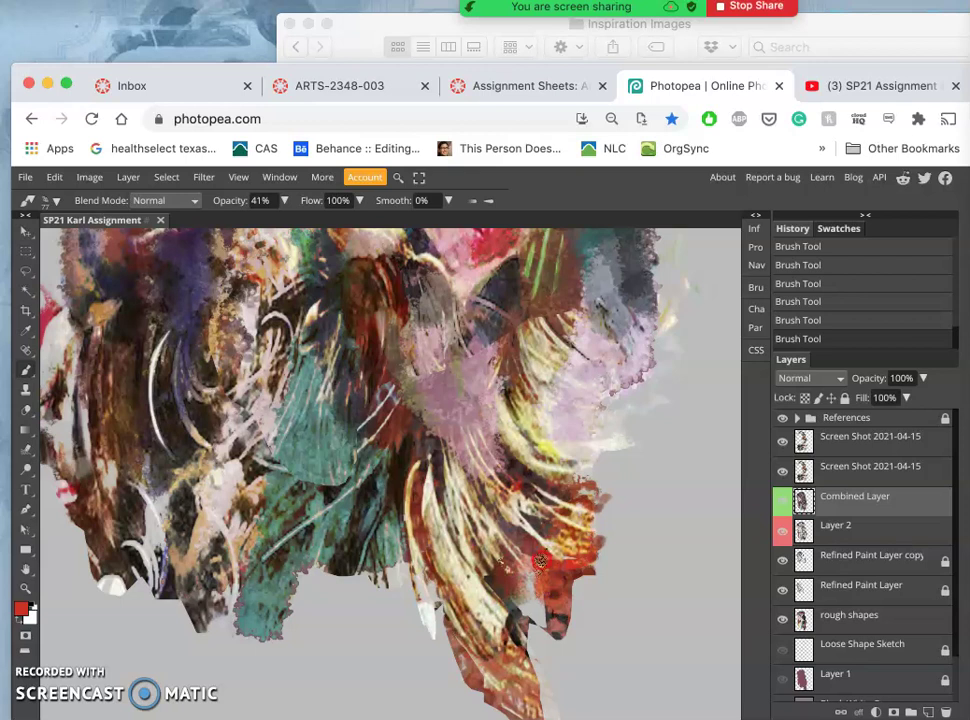
right_click(540, 560)
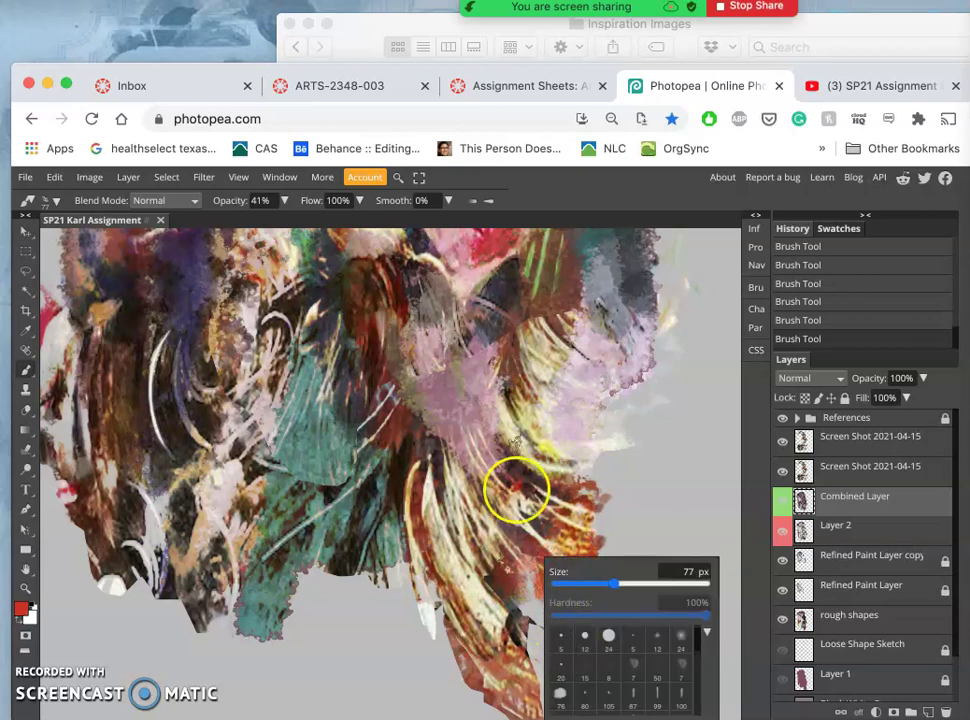
mouse_move(527, 493)
mouse_down()
mouse_move(639, 518)
mouse_move(575, 380)
mouse_up()
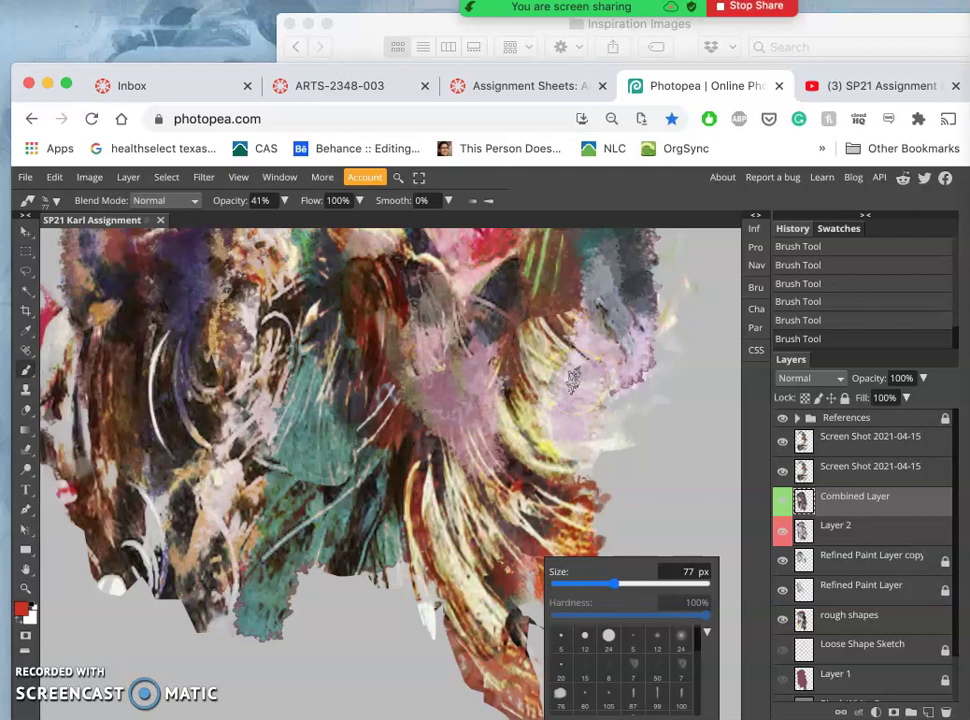
click(568, 387)
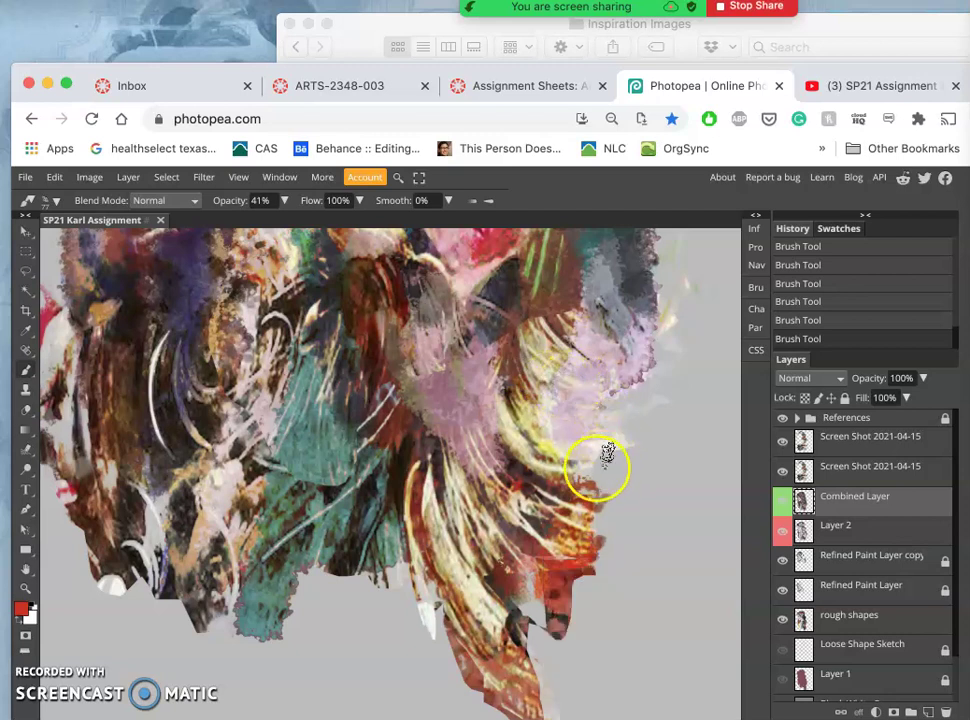
key(super+minus)
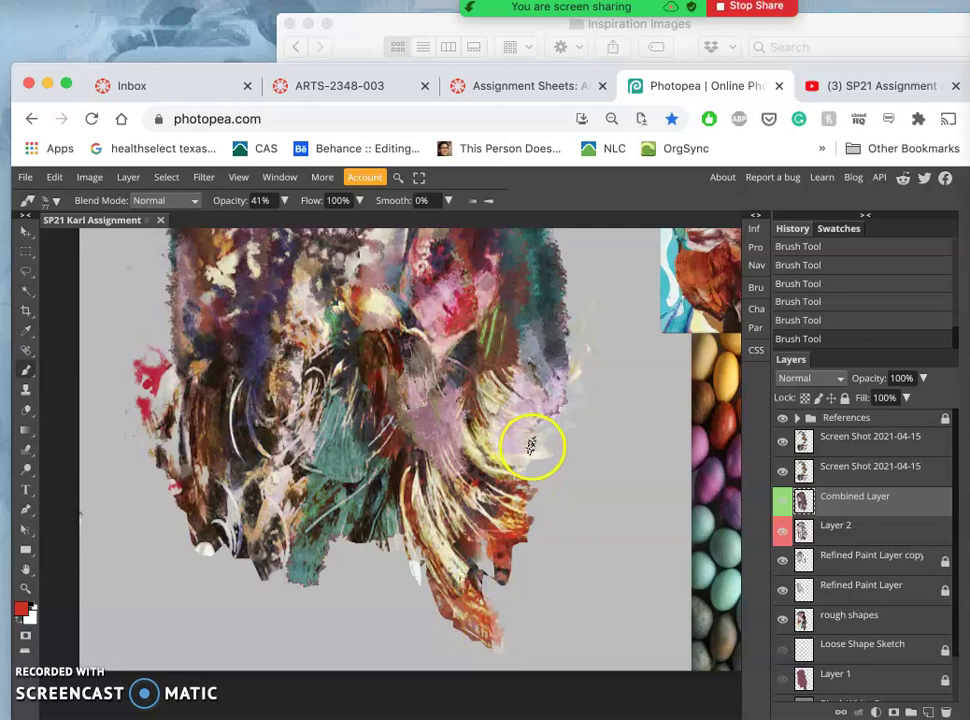
Step: Brush the sampled red at 41% opacity over the outer hair below the chin on the Combined Layer
scroll(531, 447, up, 4)
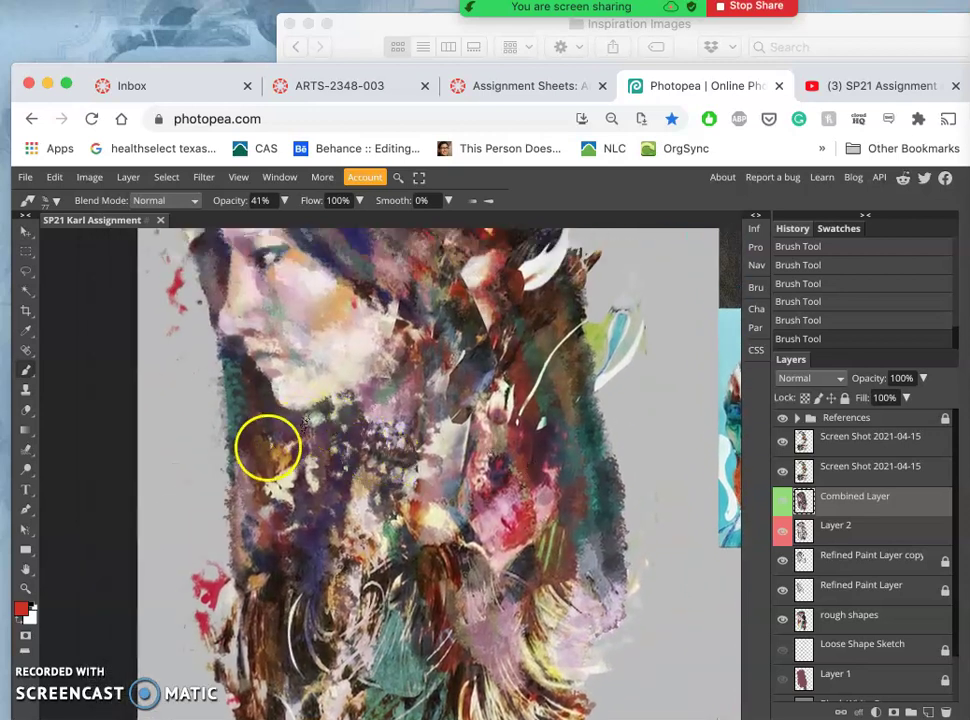
drag(242, 444, 239, 456)
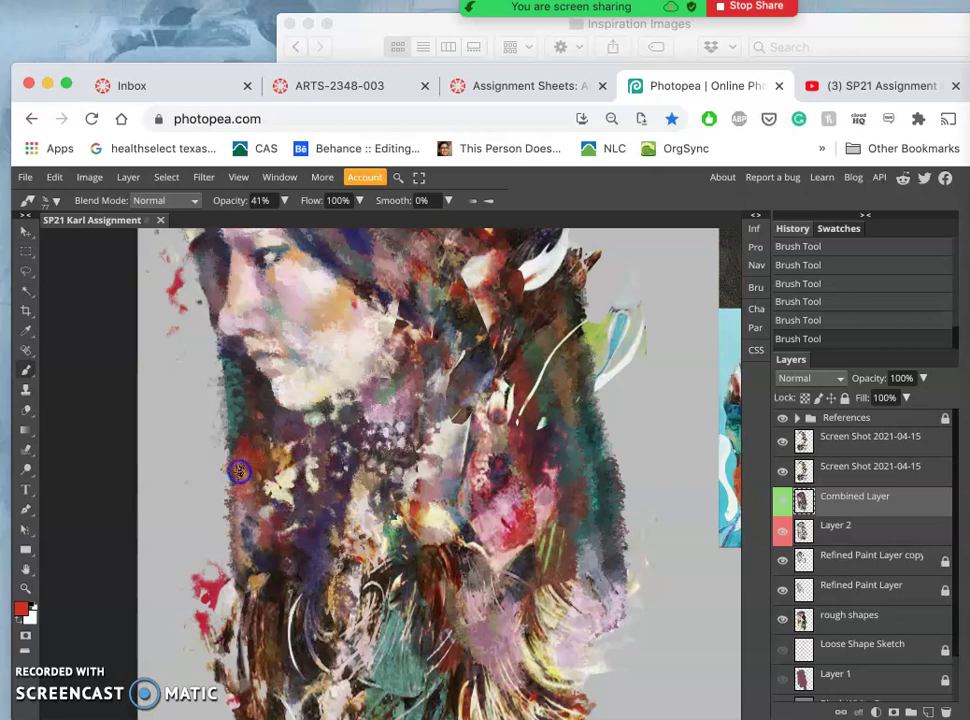
drag(442, 398, 415, 424)
scroll(415, 424, down, 5)
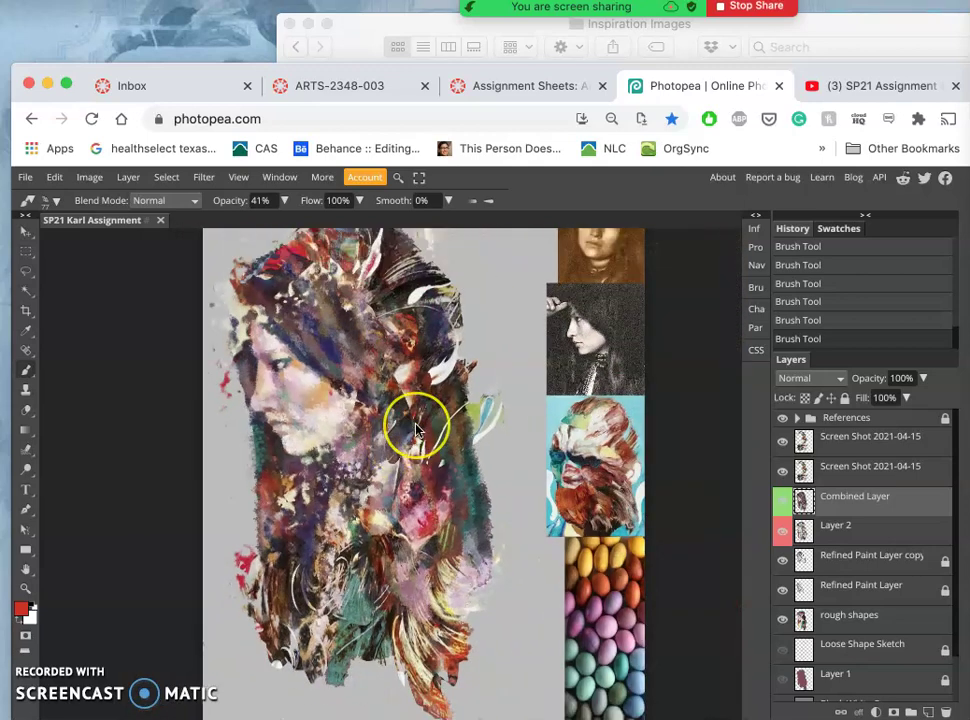
mouse_move(430, 408)
mouse_down()
mouse_move(387, 375)
mouse_move(314, 360)
mouse_up()
key(super+z)
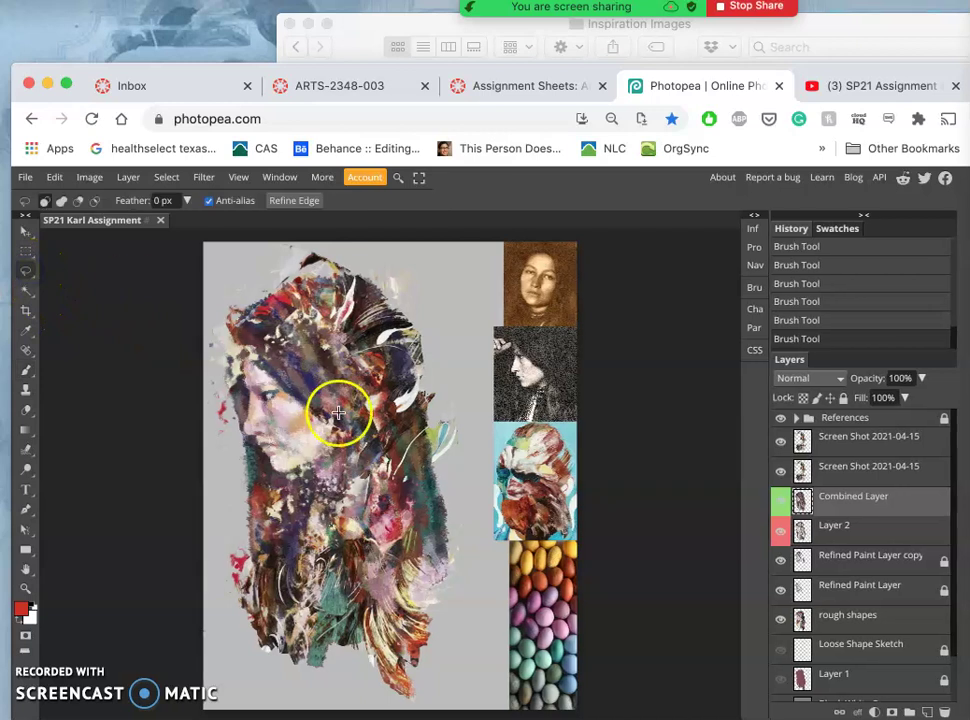
Step: Lasso the hair strip along the back of the figure and copy it from the Pin Light Screen Shot layer to a new layer
mouse_move(371, 526)
mouse_down()
mouse_move(377, 554)
mouse_move(398, 569)
mouse_move(417, 528)
mouse_up()
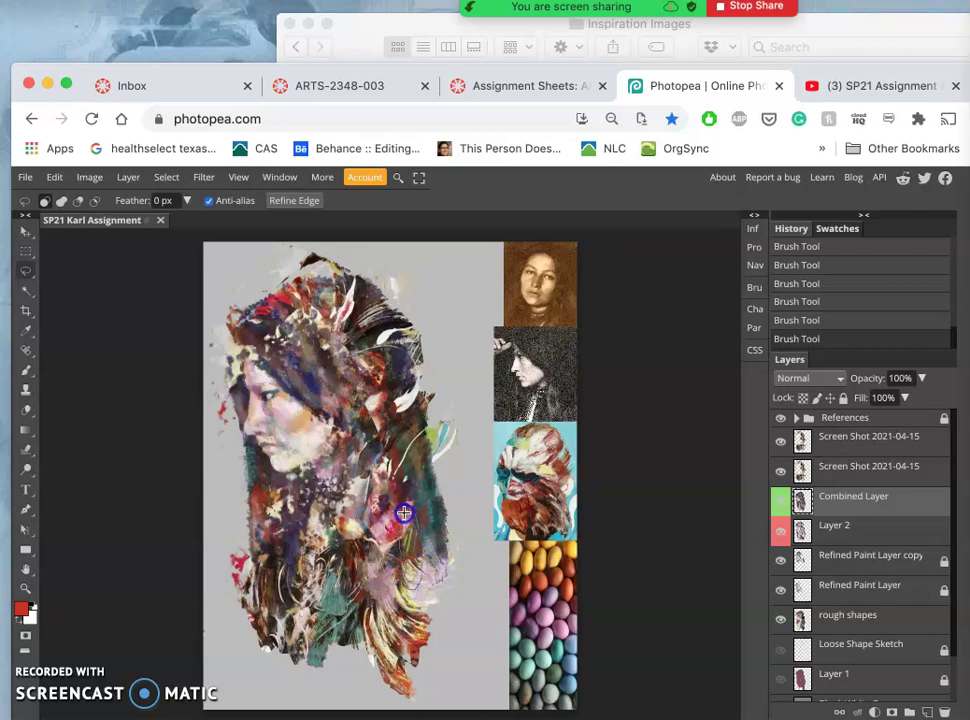
mouse_move(403, 513)
mouse_down()
mouse_move(456, 408)
mouse_move(437, 408)
mouse_move(424, 481)
mouse_move(443, 420)
mouse_up()
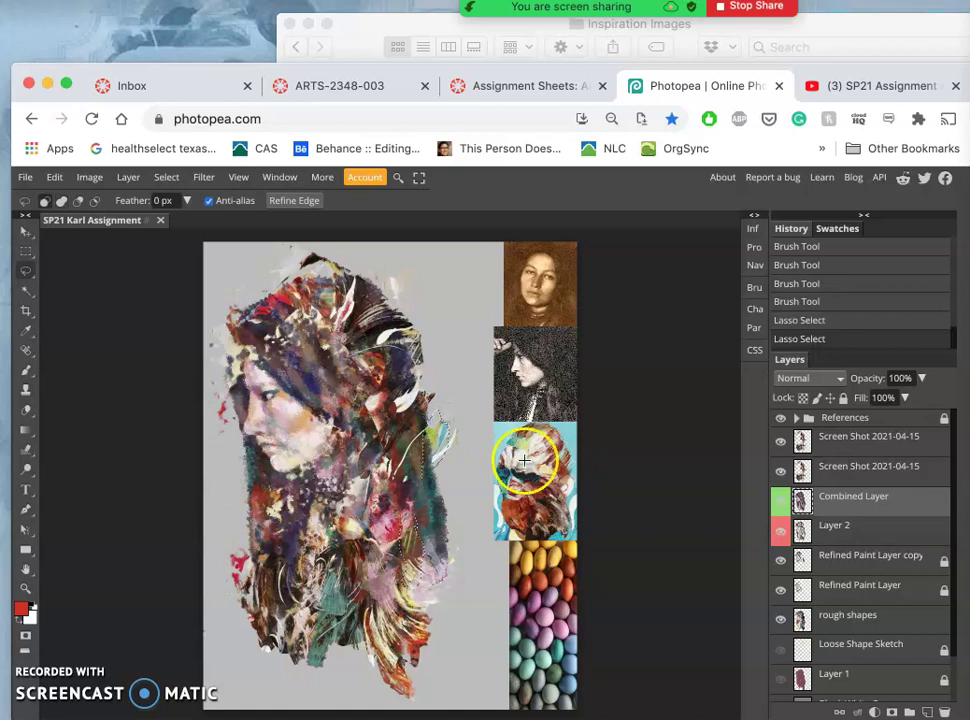
click(841, 462)
key(super+j)
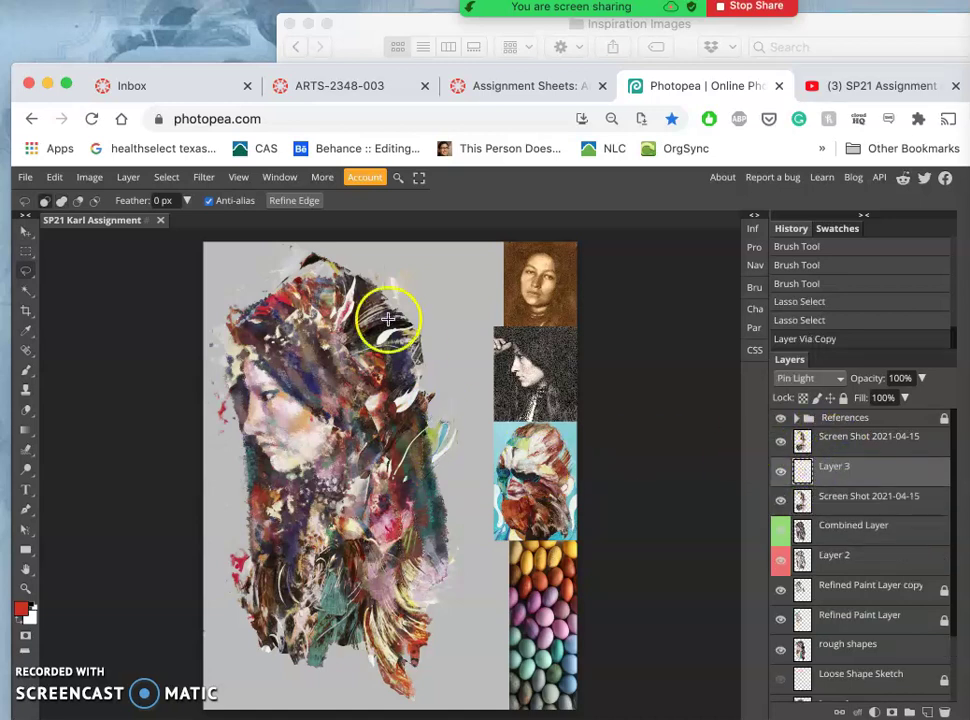
click(27, 232)
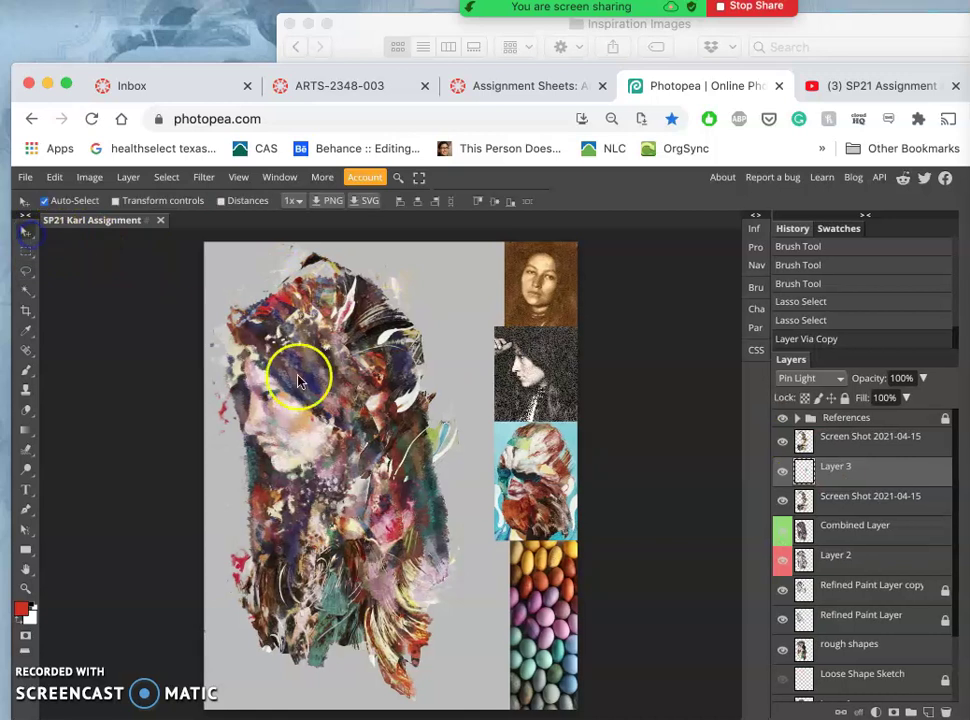
click(439, 444)
drag(437, 444, 406, 424)
key(super+z)
click(842, 471)
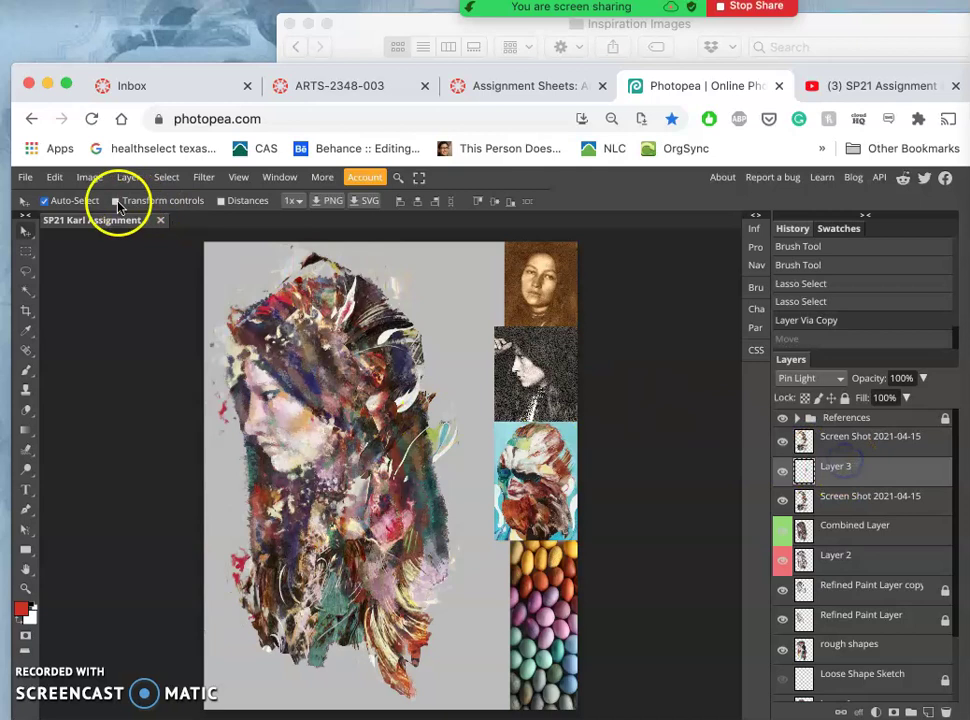
Step: Move the copied texture on Layer 3 onto the hair above the forehead and fit it there with Free Transform
drag(403, 370, 312, 348)
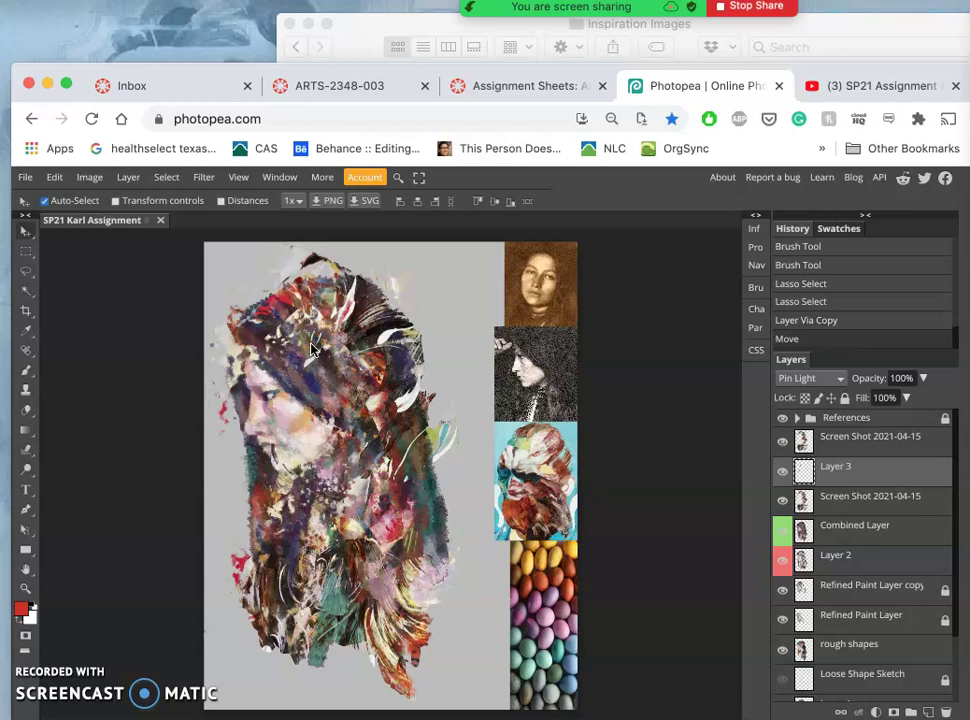
key(ctrl+alt+t)
drag(328, 486, 245, 373)
key(Return)
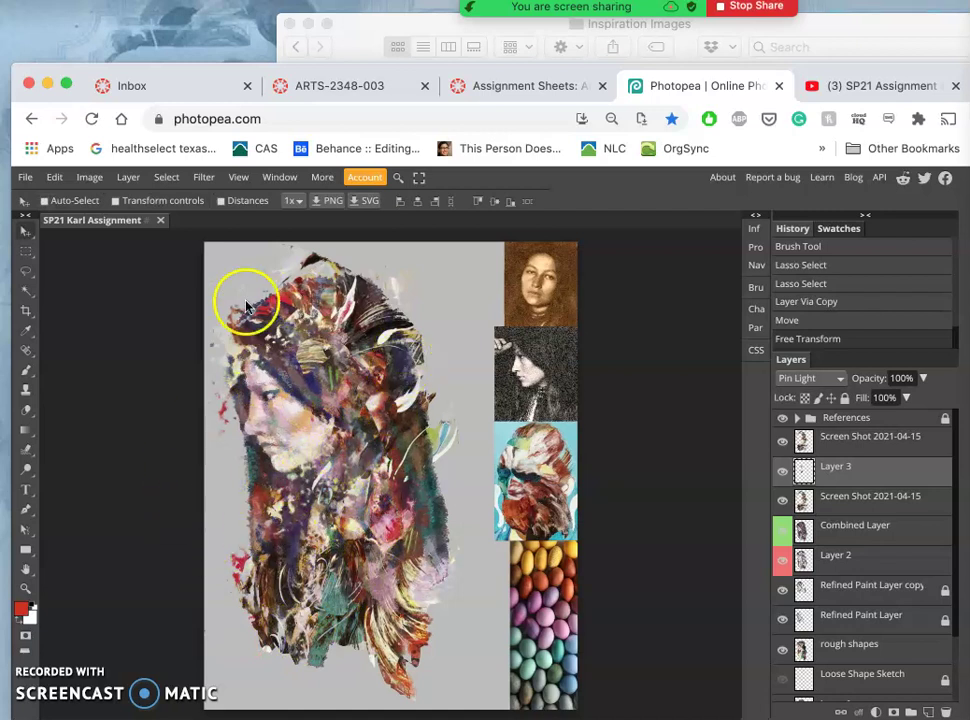
Step: Erase the unwanted parts of Layer 3 around the forehead, neck and lower hair with the textured Eraser at 100% opacity
click(26, 409)
mouse_move(255, 365)
mouse_down()
mouse_move(314, 433)
mouse_move(342, 395)
mouse_up()
click(344, 466)
mouse_move(423, 562)
mouse_down()
mouse_move(389, 589)
mouse_move(297, 526)
mouse_move(305, 522)
mouse_move(310, 656)
mouse_up()
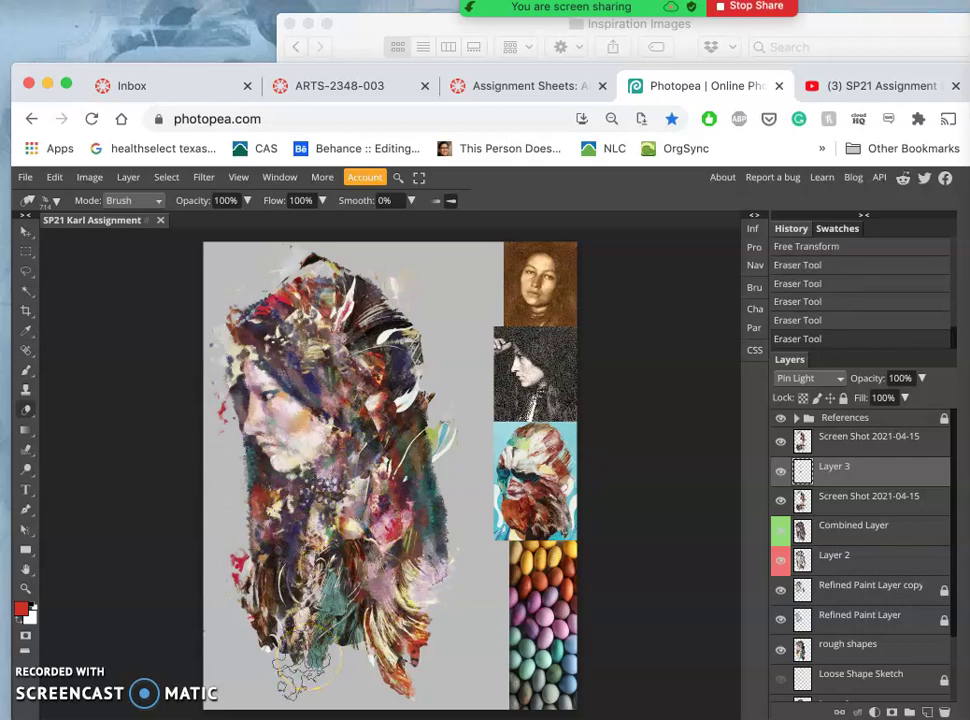
Step: Examine the blended hair up close and compare it with the Pin Light Screen Shot layer hidden and shown
scroll(383, 476, up, 3)
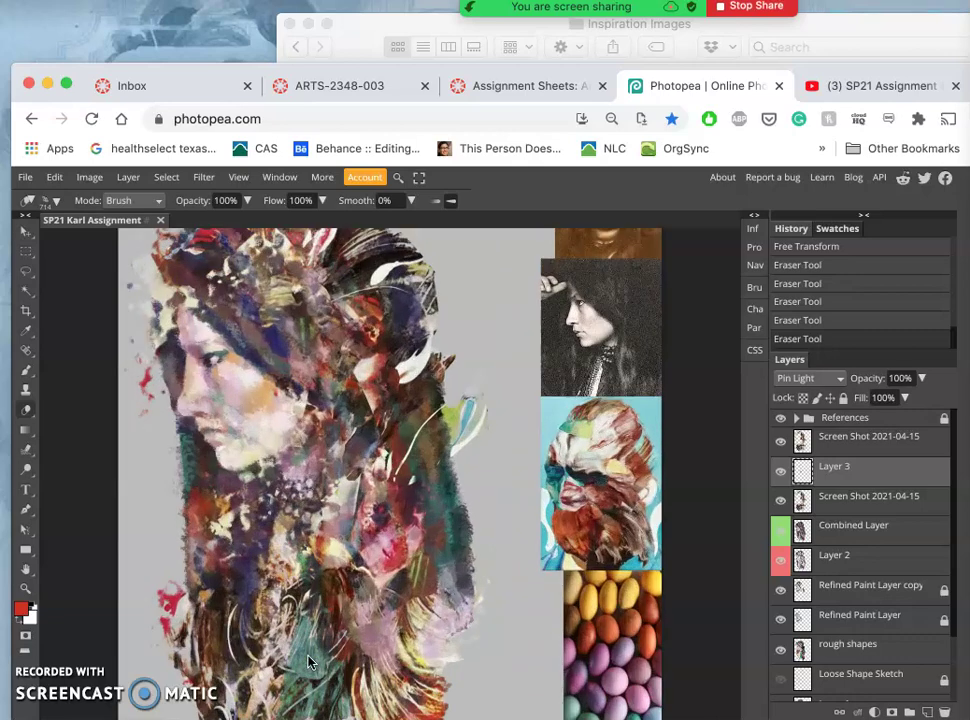
mouse_move(318, 592)
mouse_down()
mouse_move(284, 595)
mouse_move(361, 577)
mouse_up()
scroll(349, 572, up, 3)
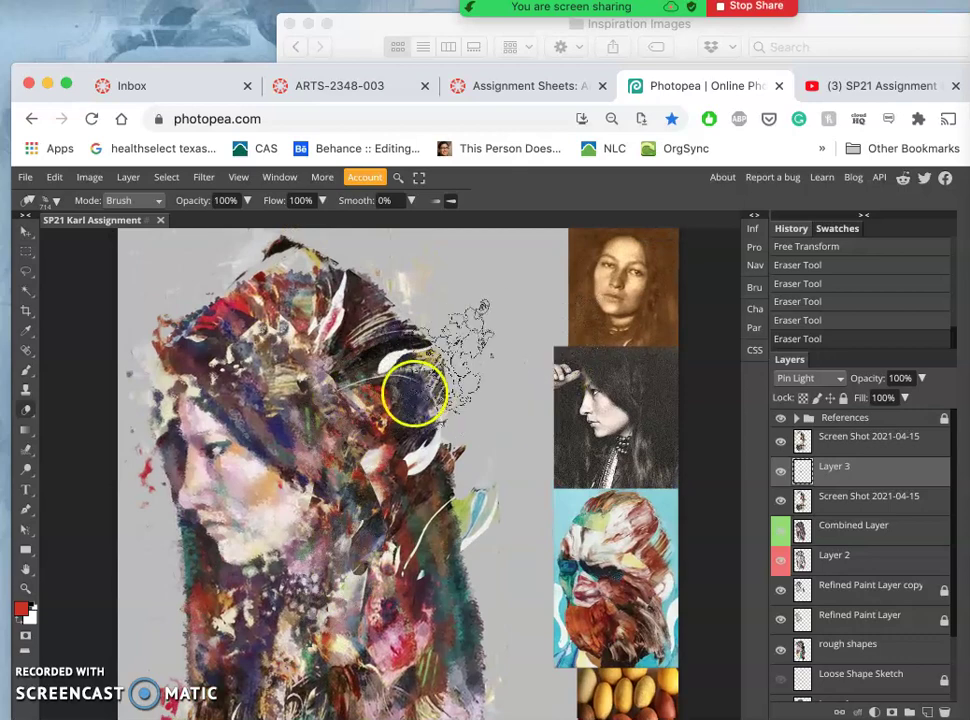
click(782, 504)
click(782, 504)
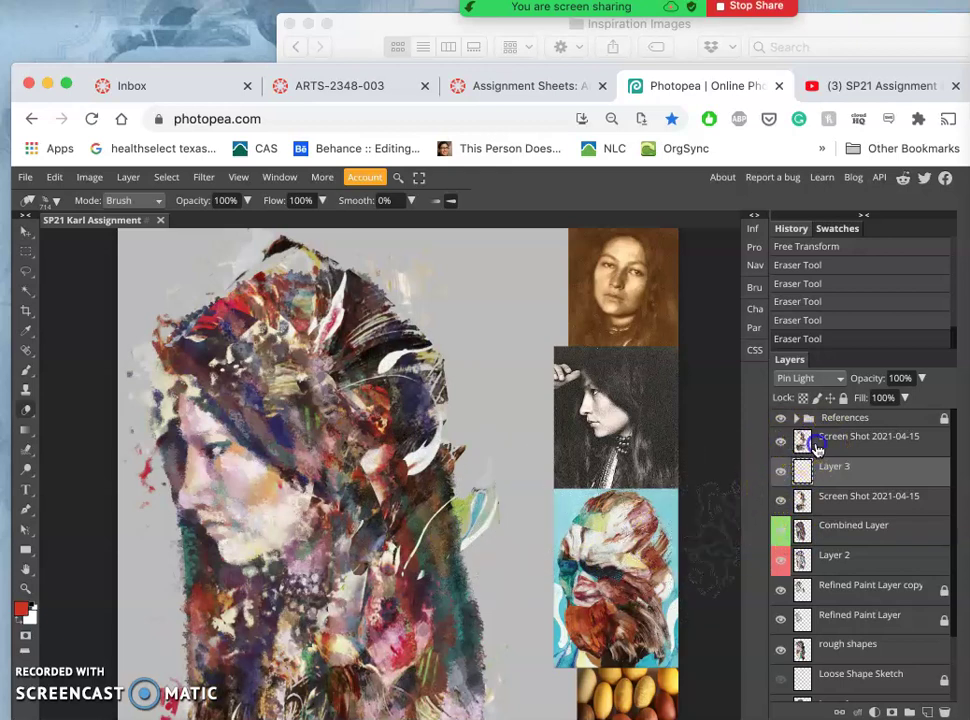
Step: Select the Overlay Screen Shot layer and review the lower hair tips and the composition as a whole
click(805, 437)
mouse_move(407, 520)
mouse_down()
mouse_move(353, 505)
mouse_move(448, 580)
mouse_up()
scroll(452, 572, down, 3)
scroll(458, 560, down, 3)
scroll(455, 565, left, 2)
scroll(447, 577, down, 2)
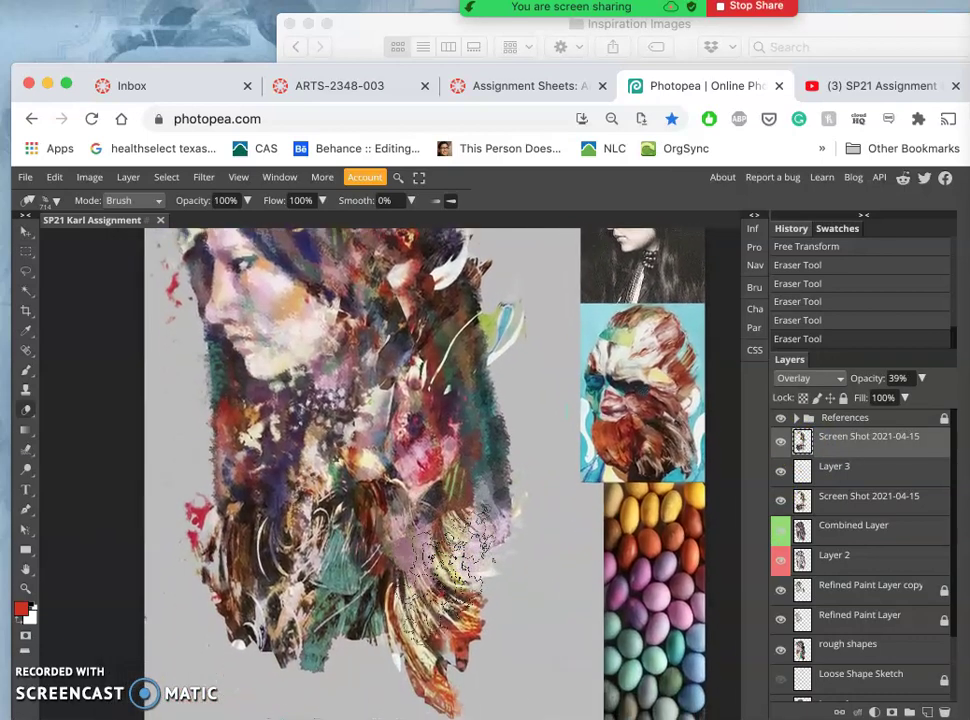
scroll(448, 576, up, 2)
scroll(450, 585, down, 2)
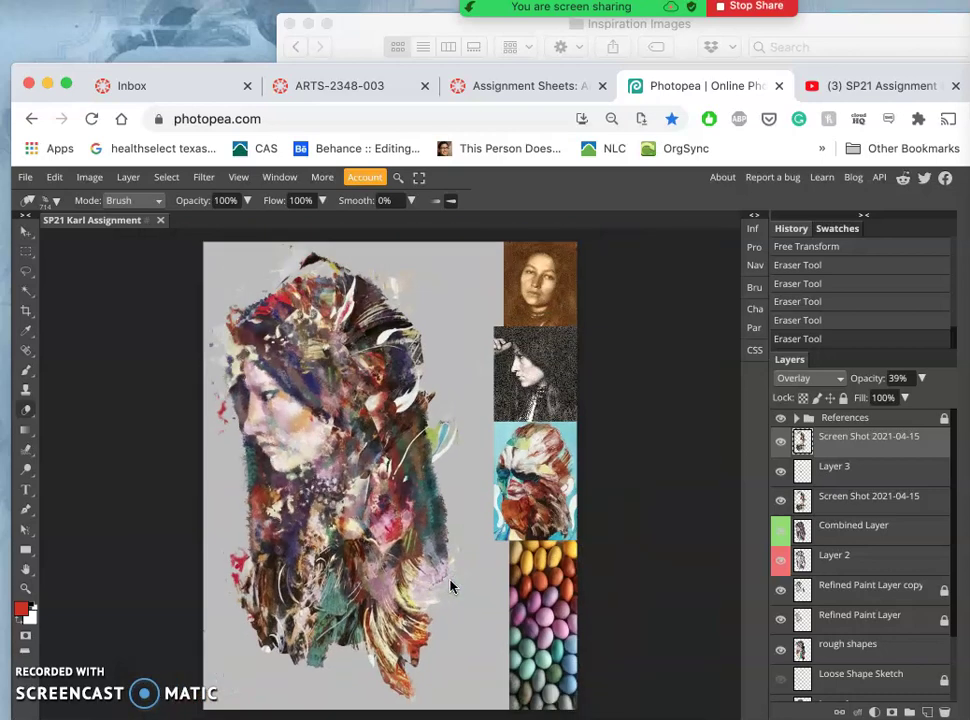
scroll(450, 585, down, 2)
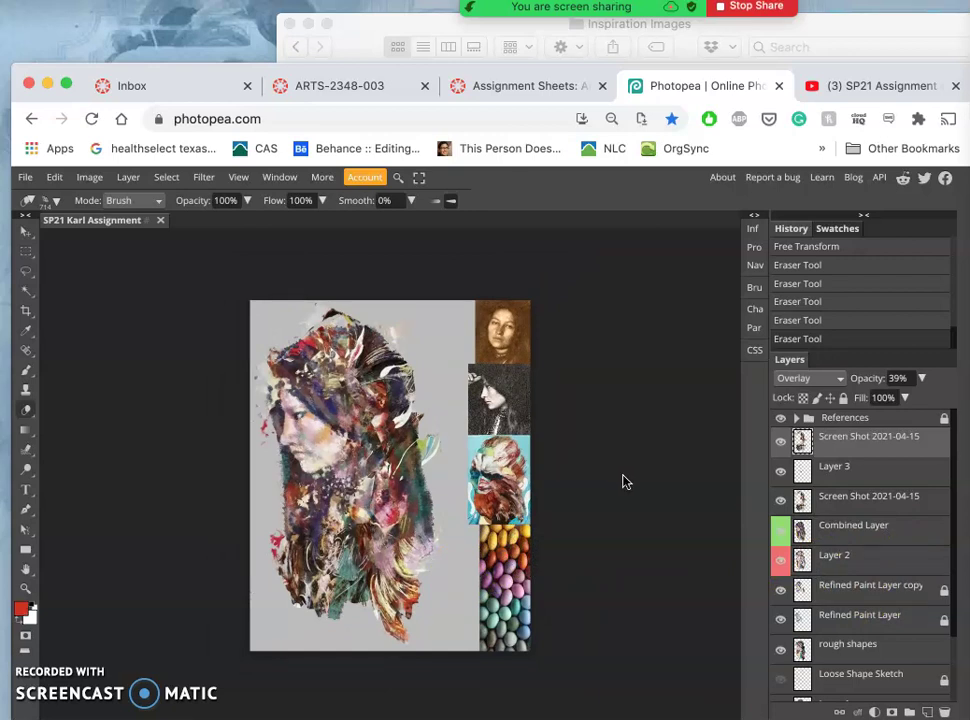
click(658, 466)
Step: Hide the References group and compare the figure on white and grey backgrounds, leaving the grey Blank White Canvas copy shown
click(782, 419)
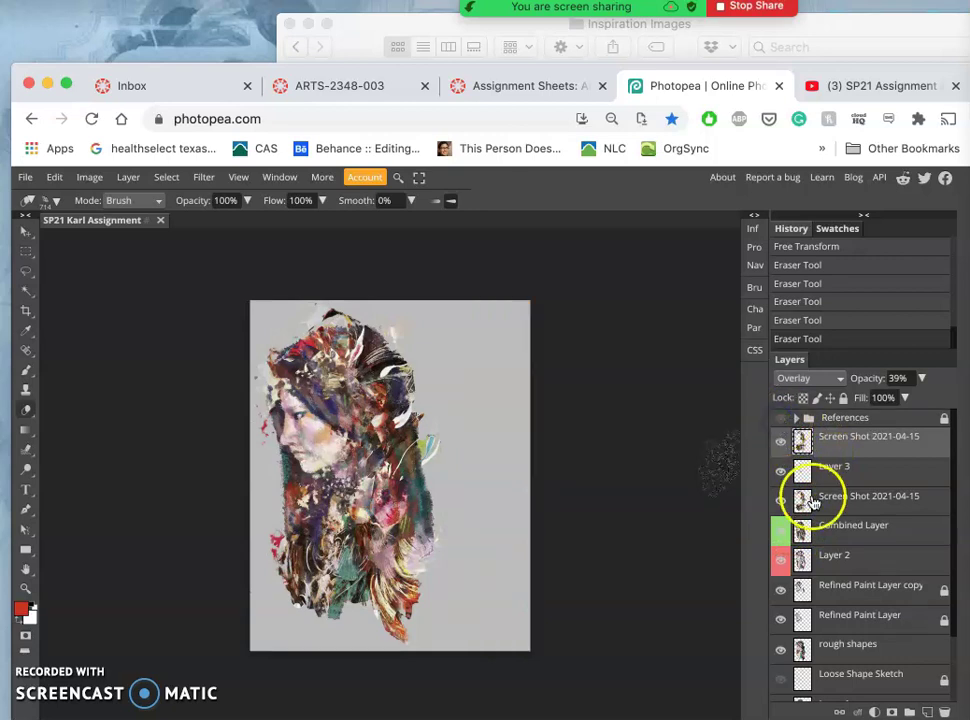
scroll(814, 518, down, 3)
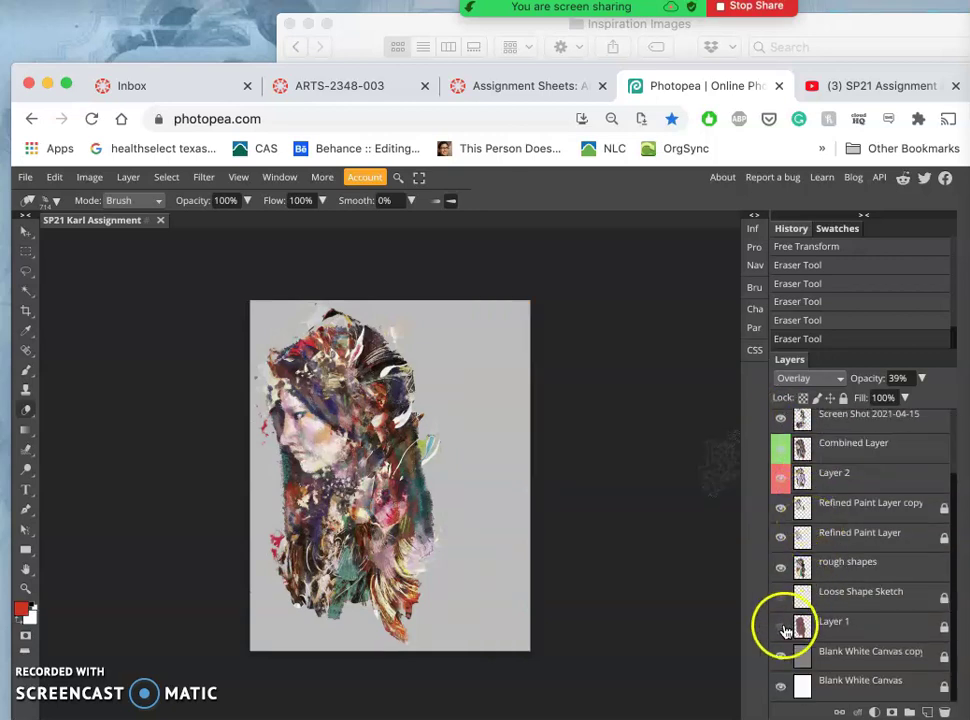
click(781, 656)
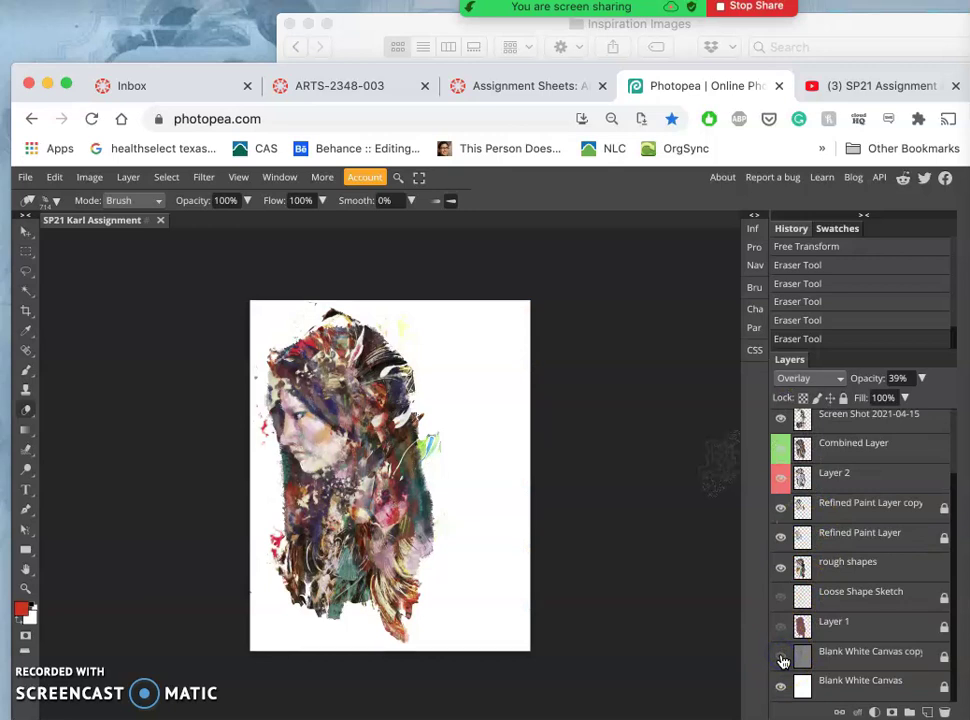
click(781, 657)
click(781, 657)
click(781, 657)
click(781, 657)
click(781, 657)
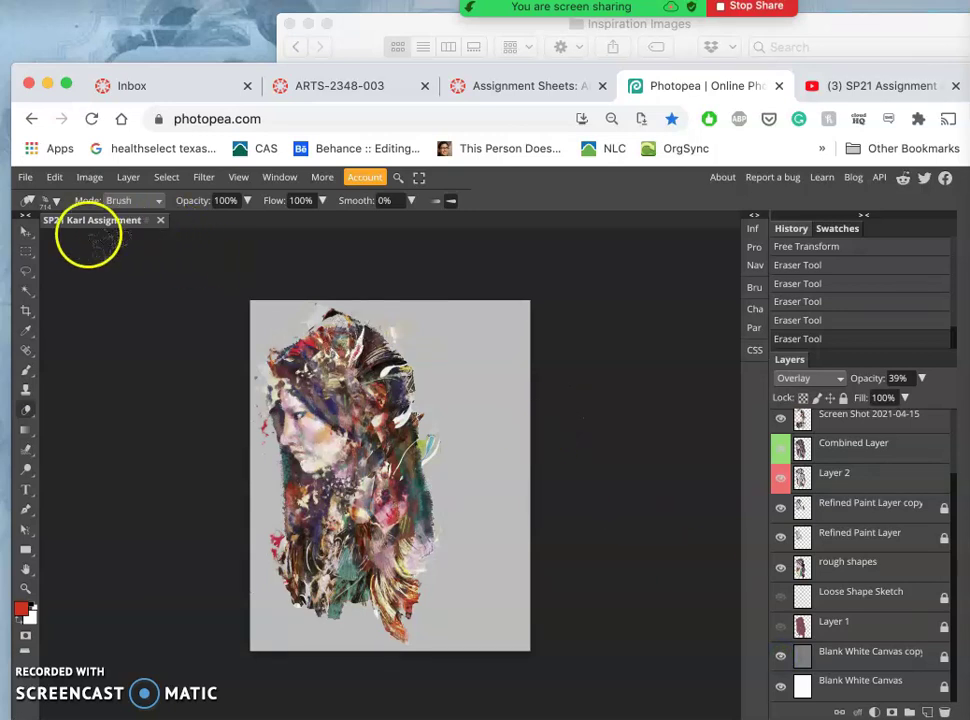
Step: Crop the canvas to a narrow portrait format around the figure, about 1724 × 3000 px, removing the empty area behind it
click(26, 311)
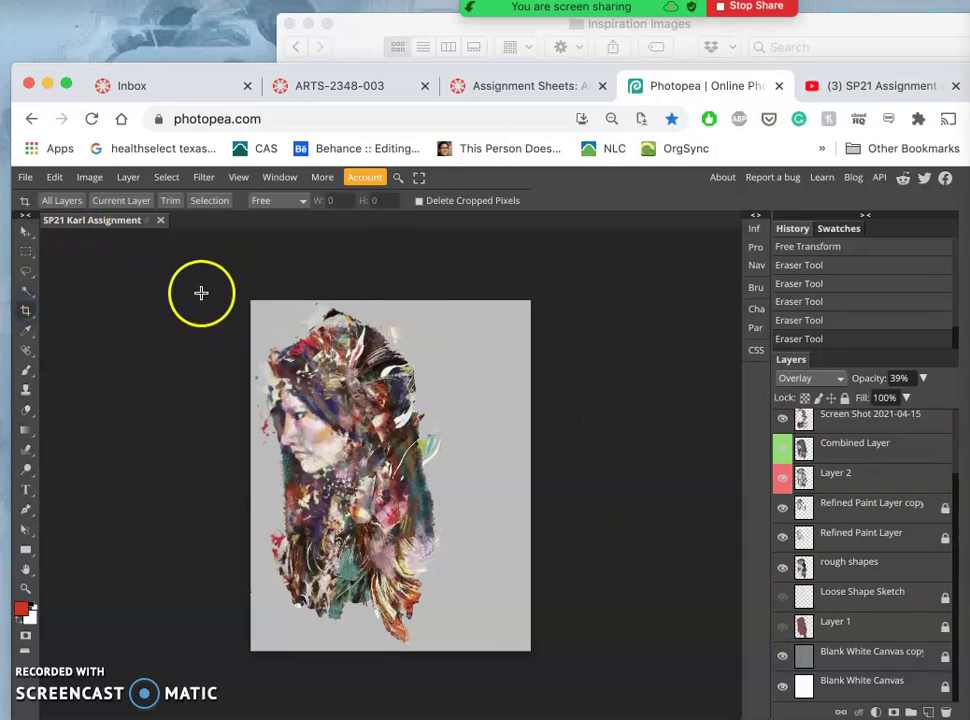
drag(243, 292, 455, 651)
drag(245, 289, 249, 301)
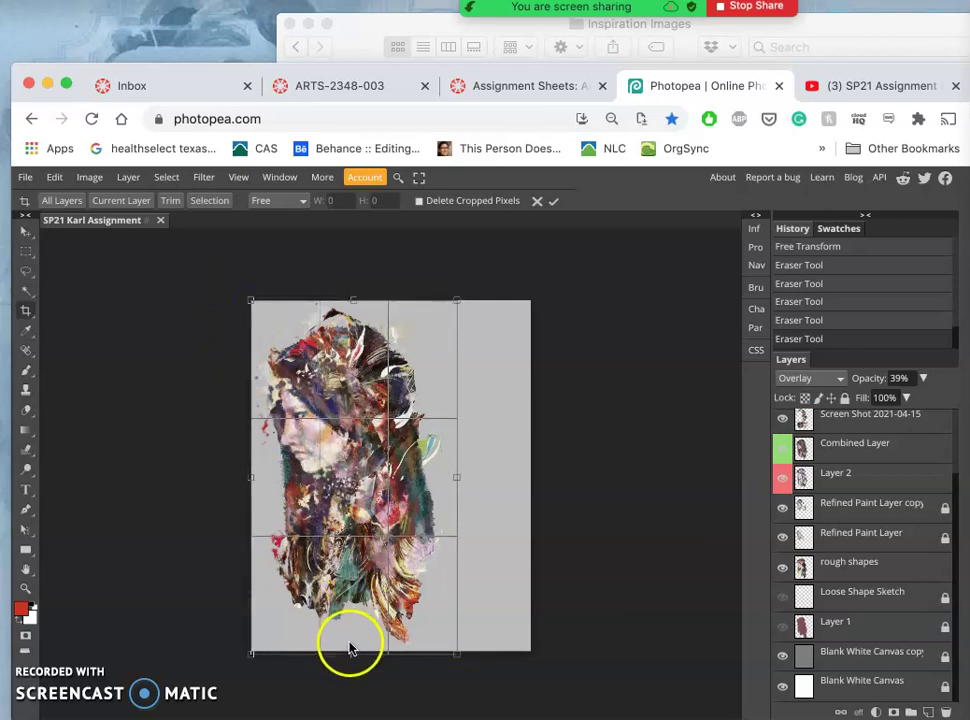
drag(353, 655, 353, 652)
drag(457, 474, 451, 476)
key(Return)
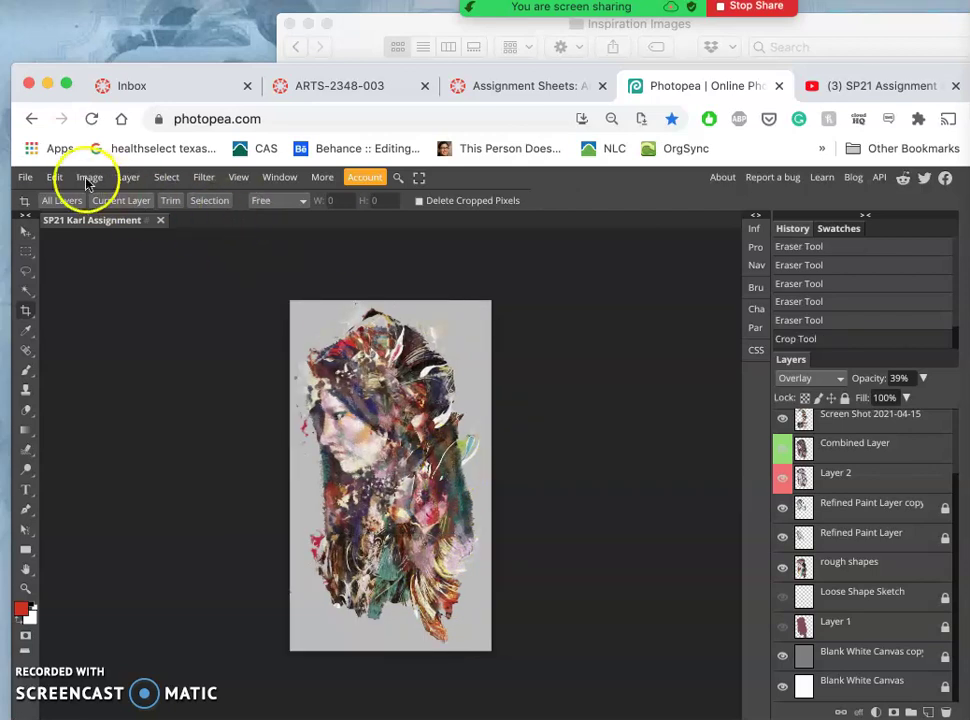
Step: Export the cropped painting as a JPG at 1724 × 3000 px and 70% quality
click(24, 177)
mouse_move(30, 379)
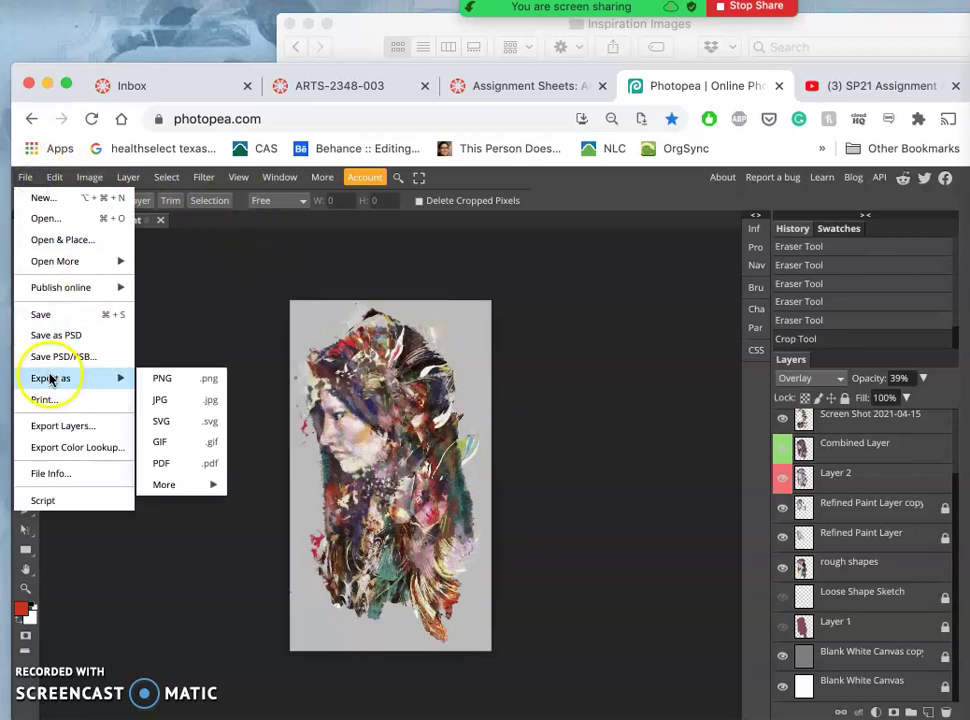
click(157, 400)
click(489, 376)
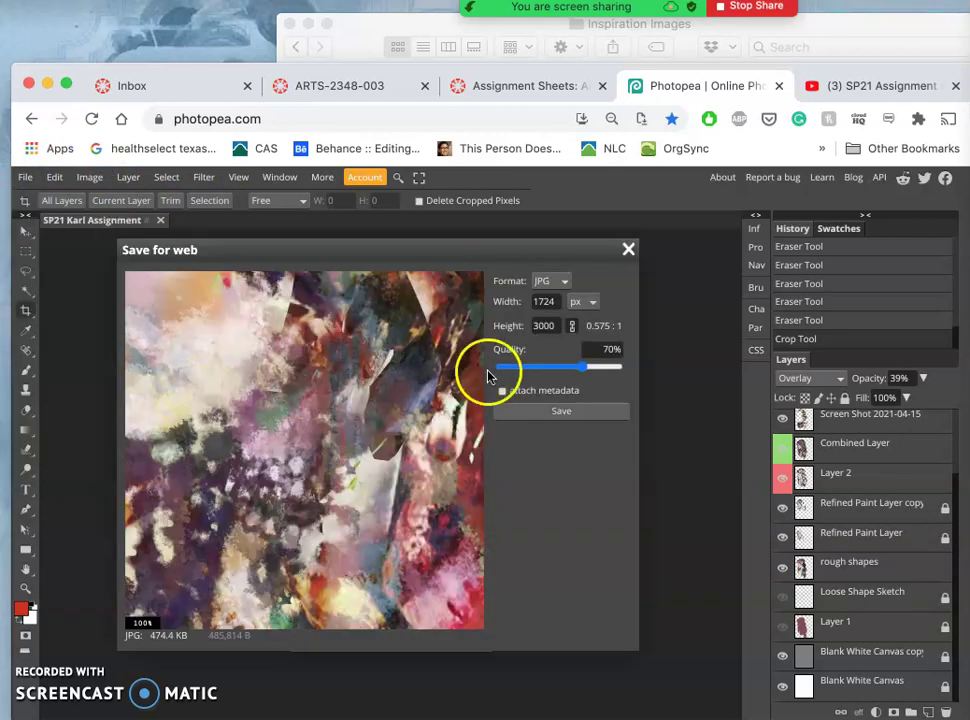
click(530, 415)
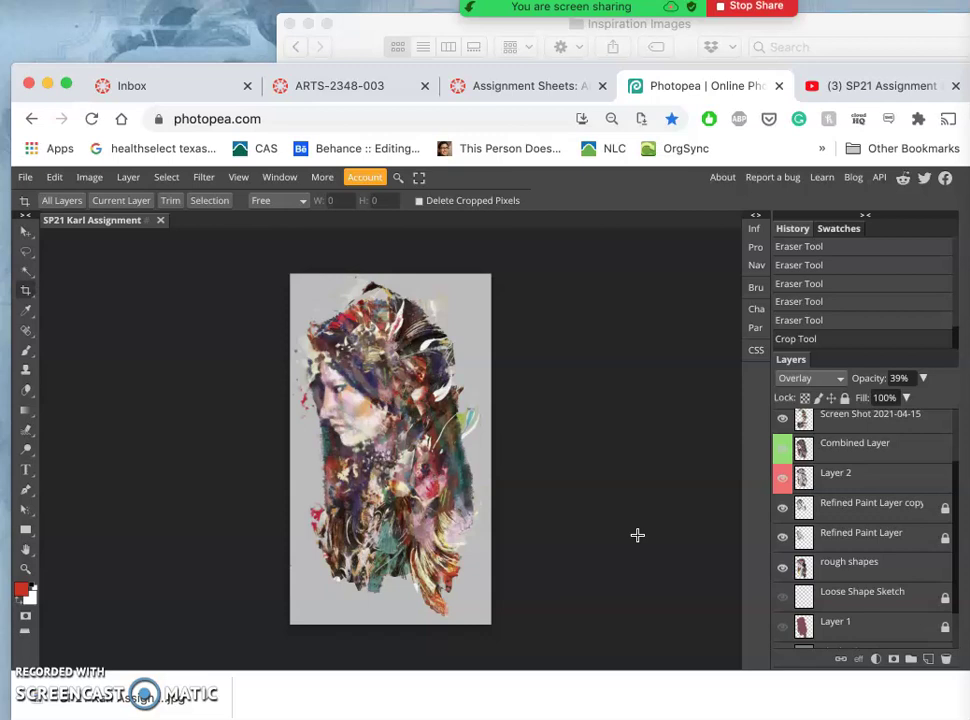
Step: Switch to the Inspiration Images folder in Finder and preview the blue and orange cloudscape and the flames painting as texture sources
click(815, 28)
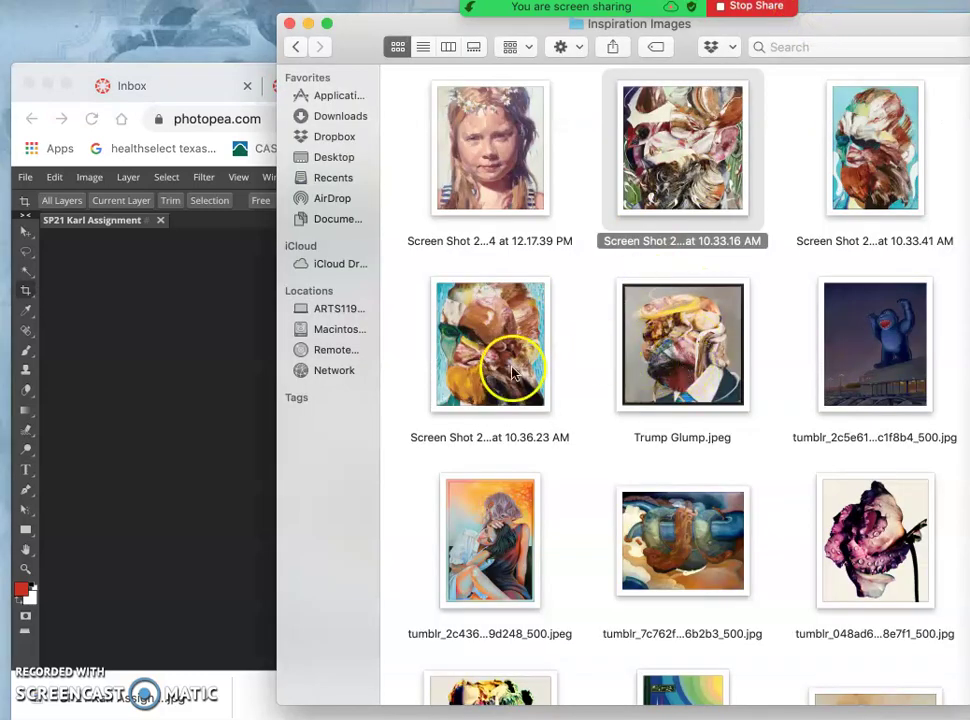
scroll(599, 436, down, 3)
scroll(599, 436, down, 7)
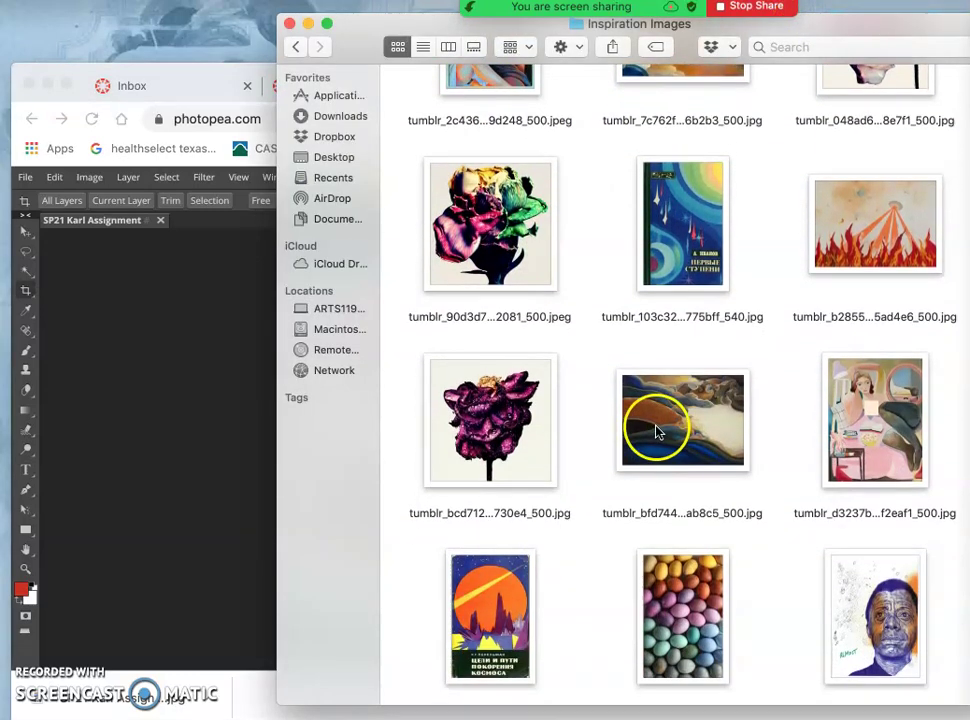
click(656, 431)
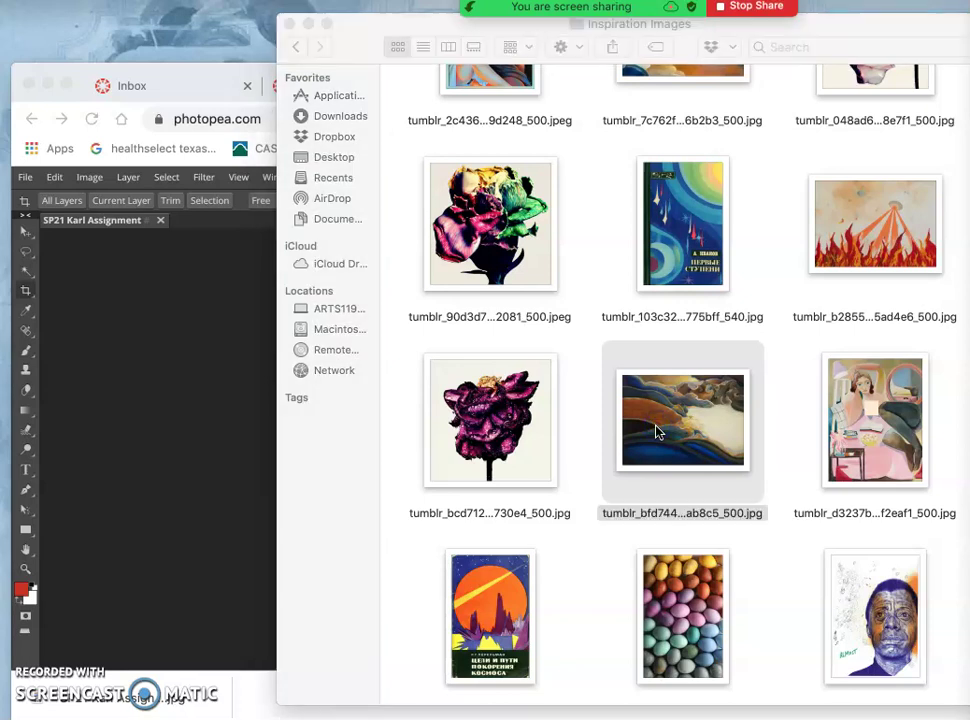
key(space)
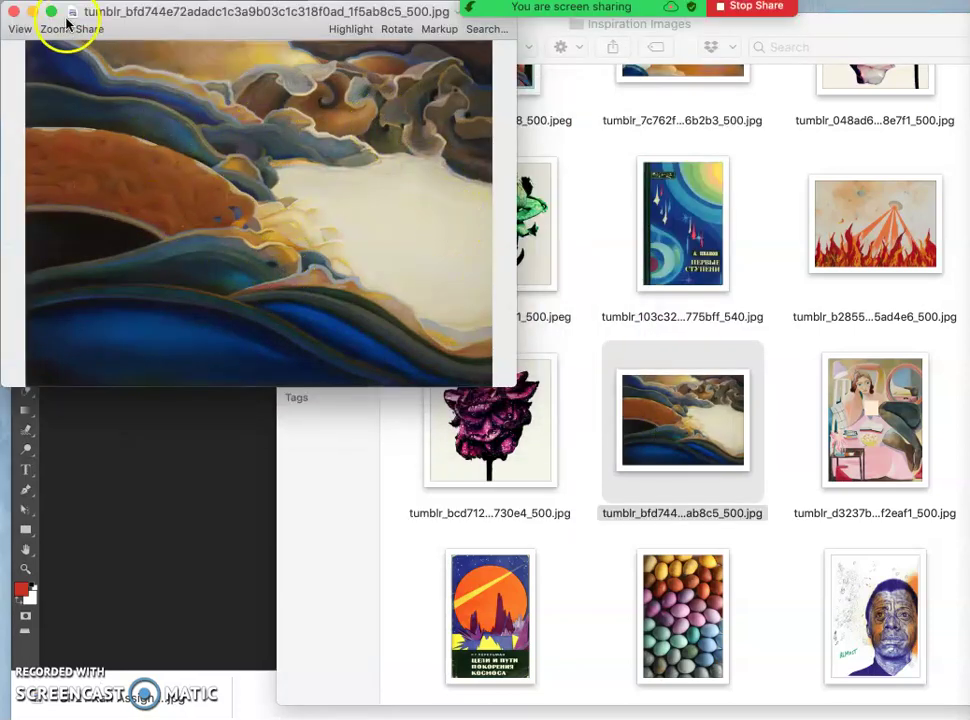
click(11, 12)
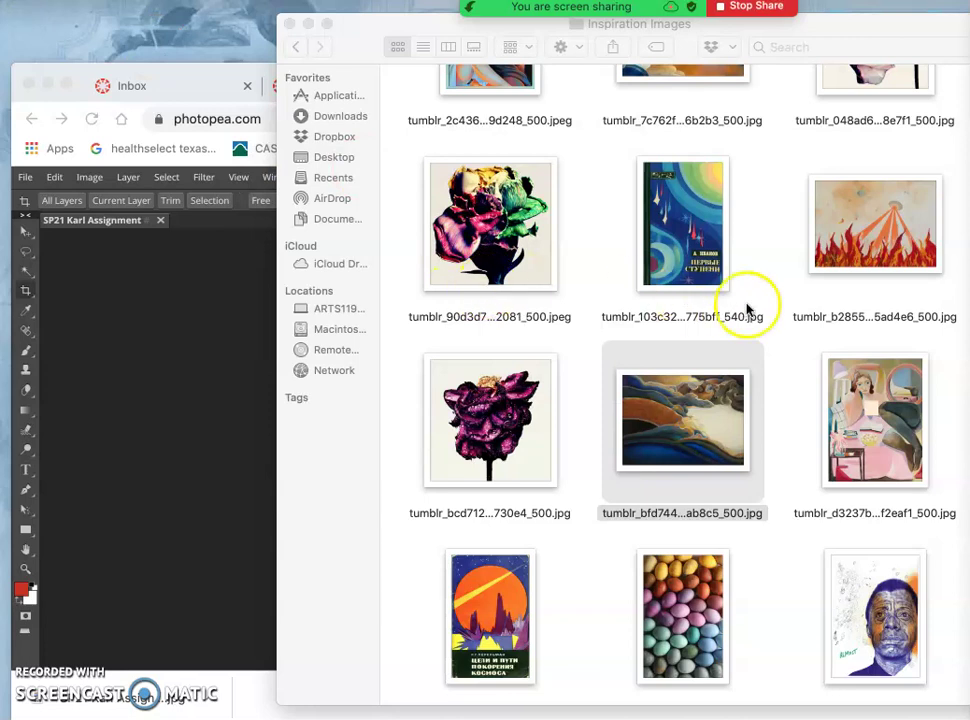
click(855, 255)
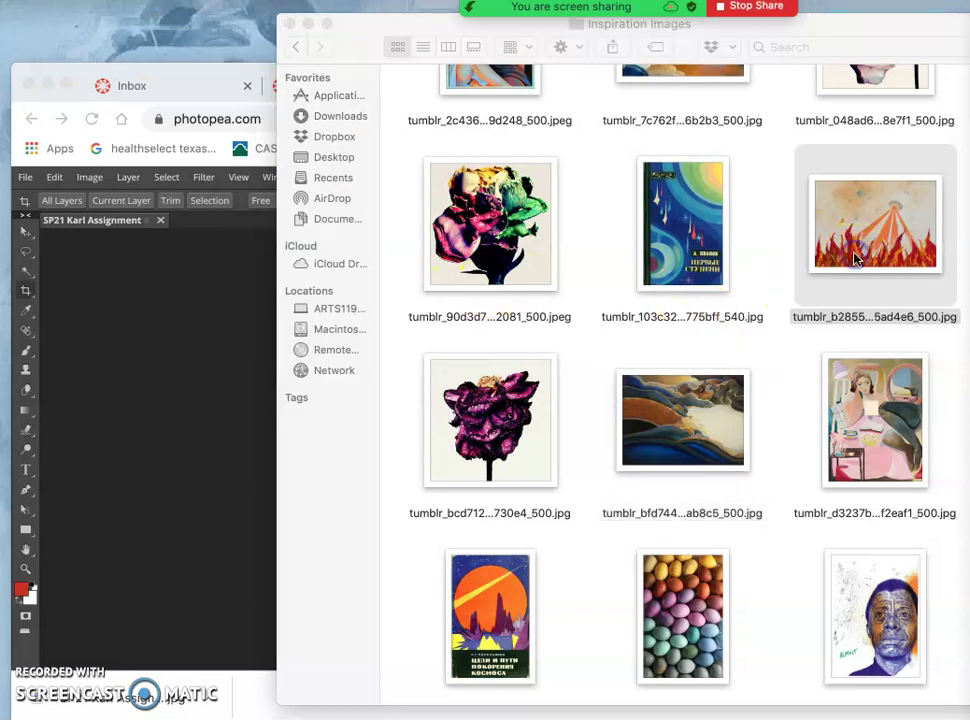
key(space)
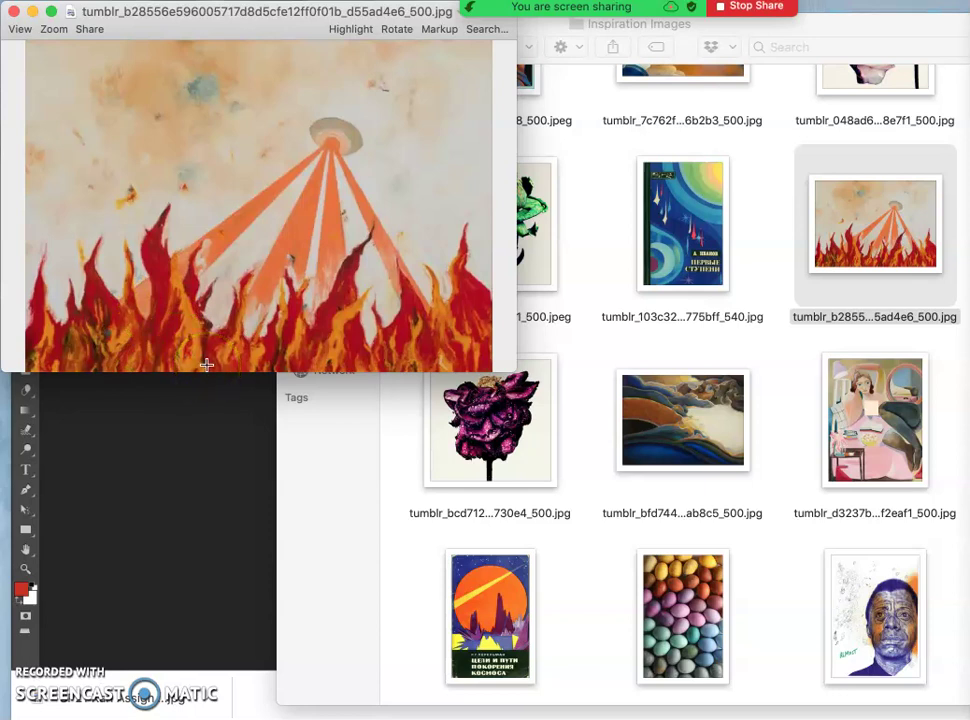
click(13, 13)
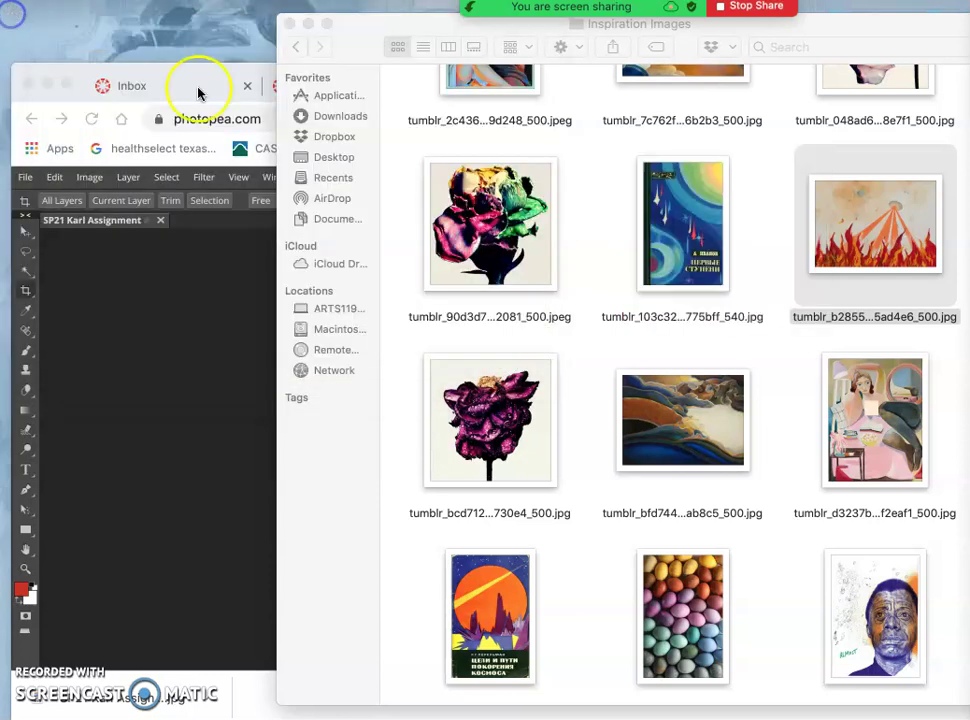
Step: Place the multicoloured rose image tumblr_90d3d7...2081_500.jpeg from the Inspiration Images folder into the painting and enlarge it over the back of the hair
click(455, 235)
click(238, 310)
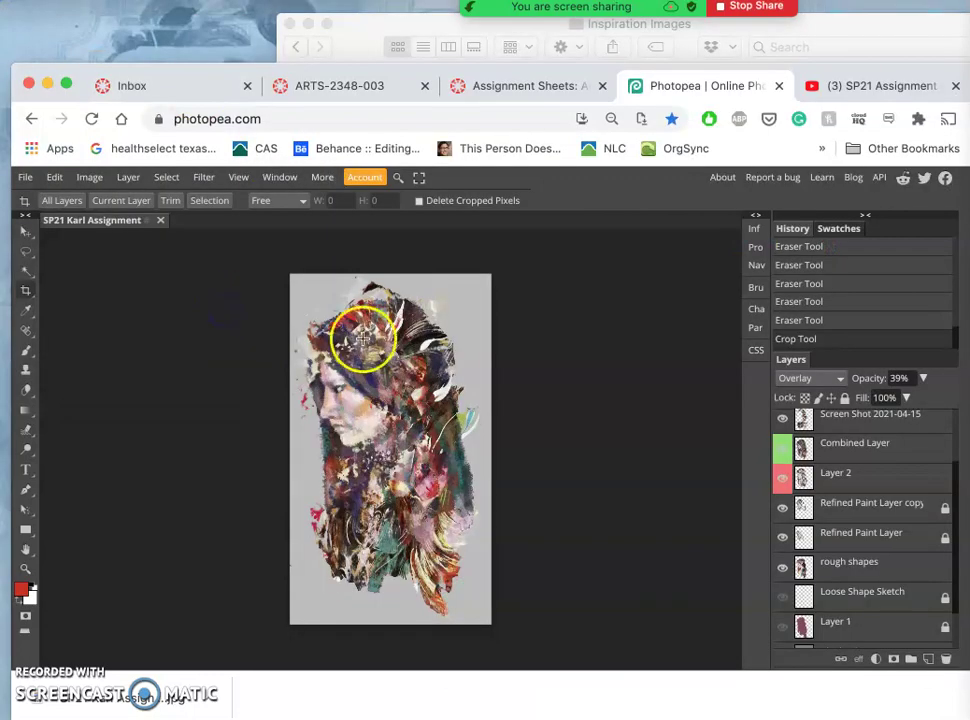
click(443, 32)
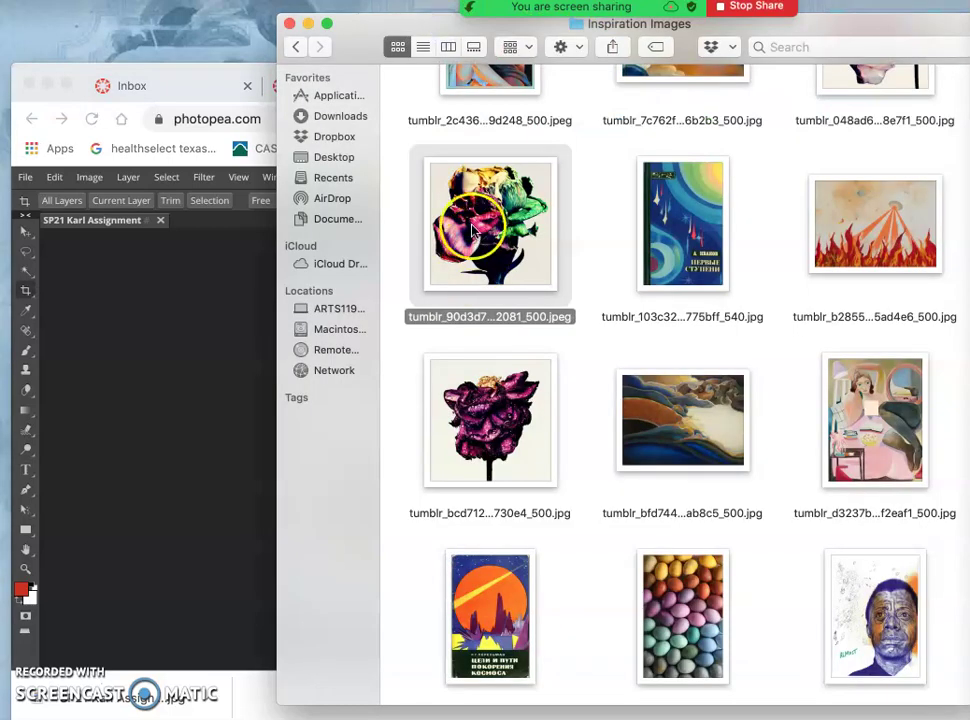
drag(363, 40, 611, 56)
drag(678, 192, 429, 446)
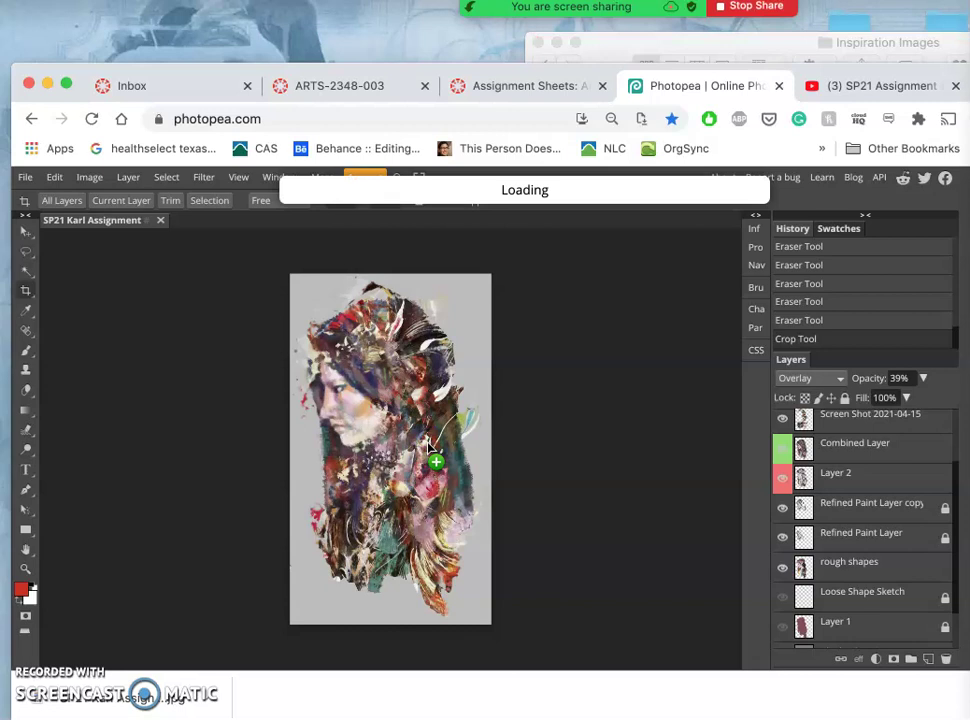
drag(322, 302, 506, 512)
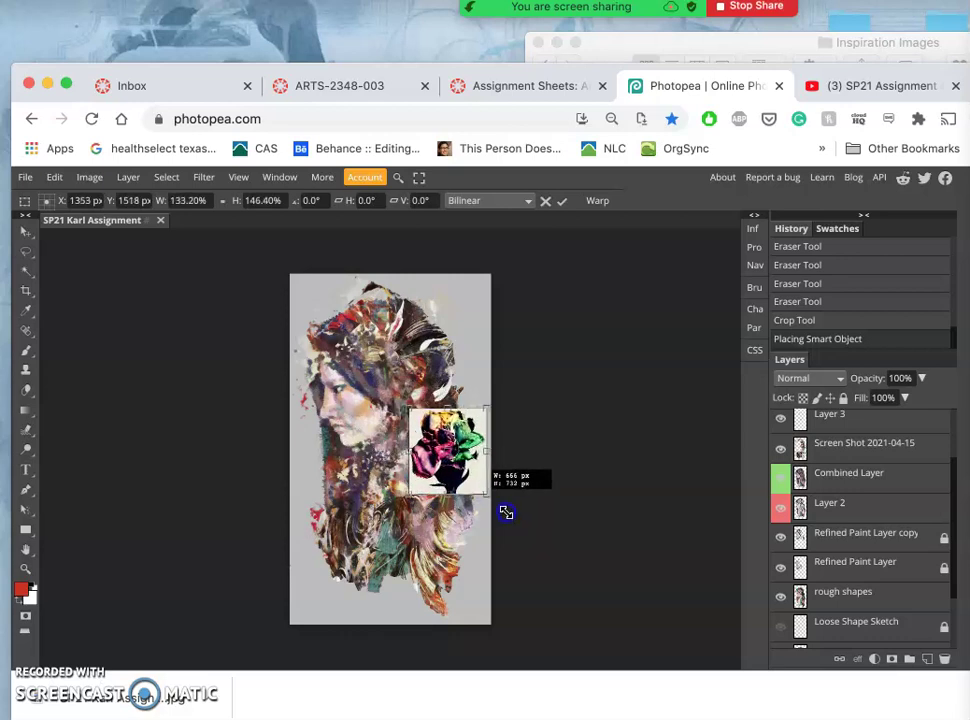